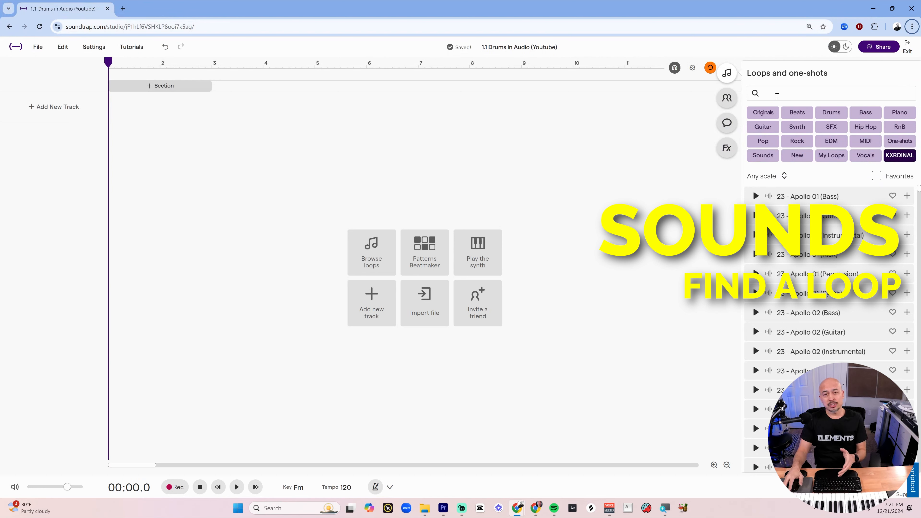
Search the loops and one-shots library for songstarter.
{"action": "left_click", "coordinate": [778, 96]}
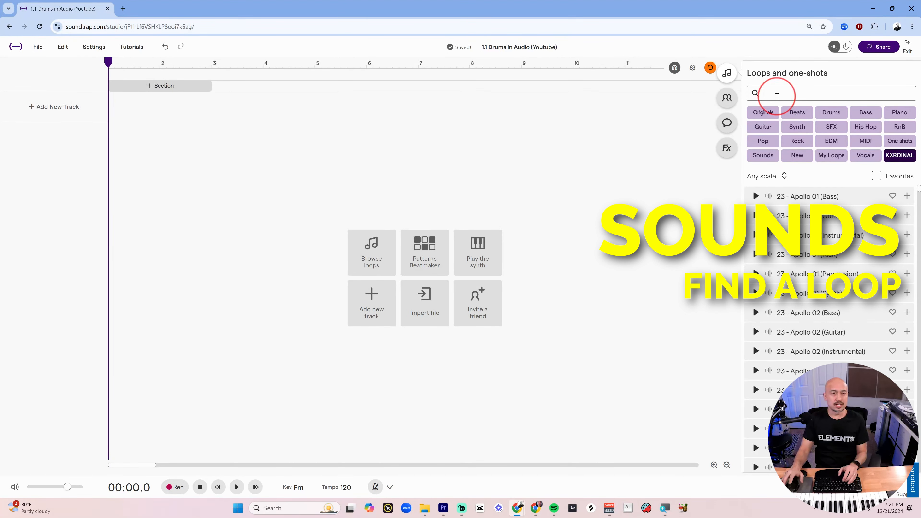
{"action": "type", "text": "song"}
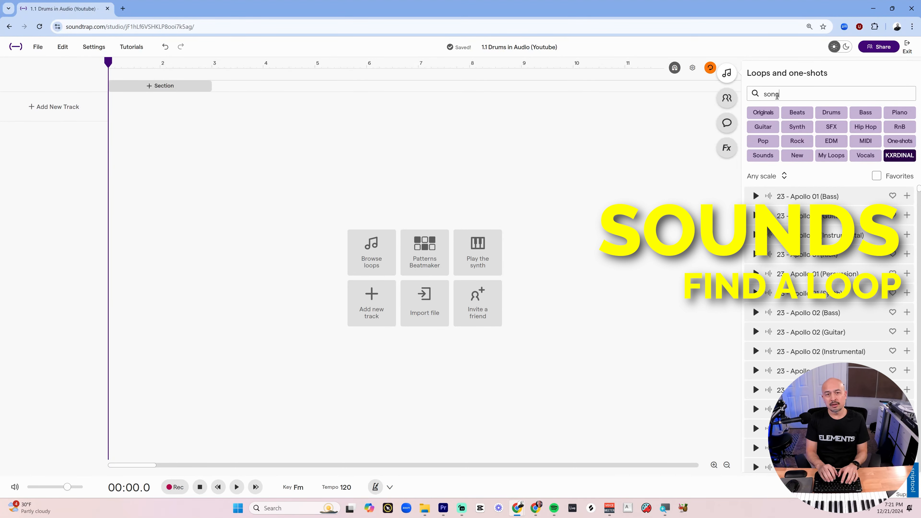
{"action": "type", "text": "starter"}
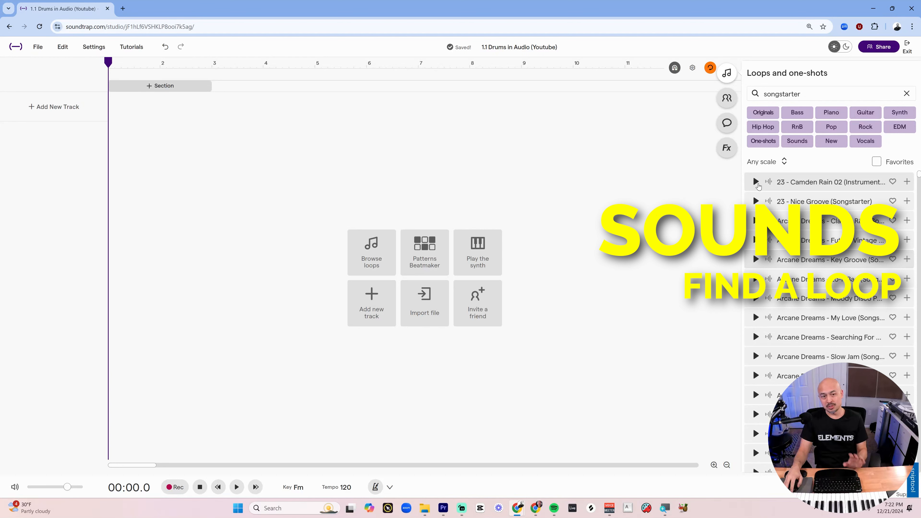
Preview several Songstarter loops and add Ascent - Civil (Songstarter) to the project as a track.
{"action": "left_click", "coordinate": [756, 182]}
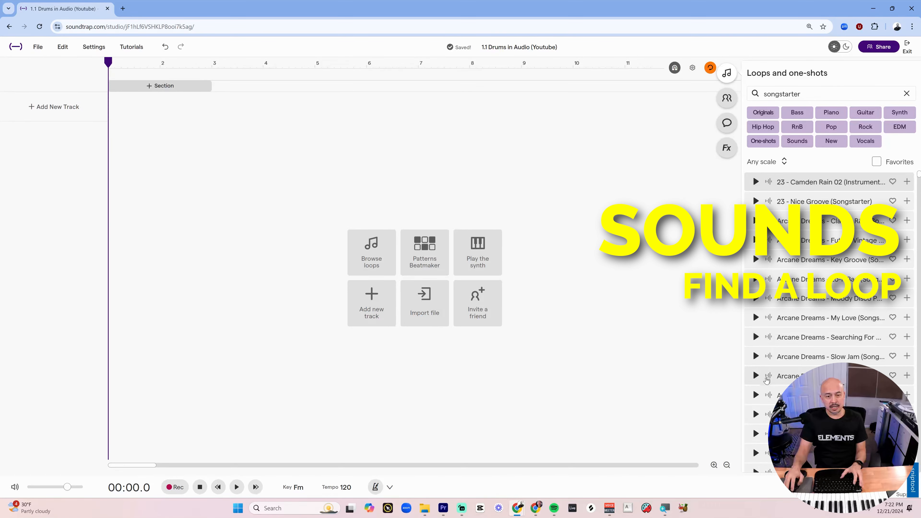
{"action": "left_click", "coordinate": [755, 375]}
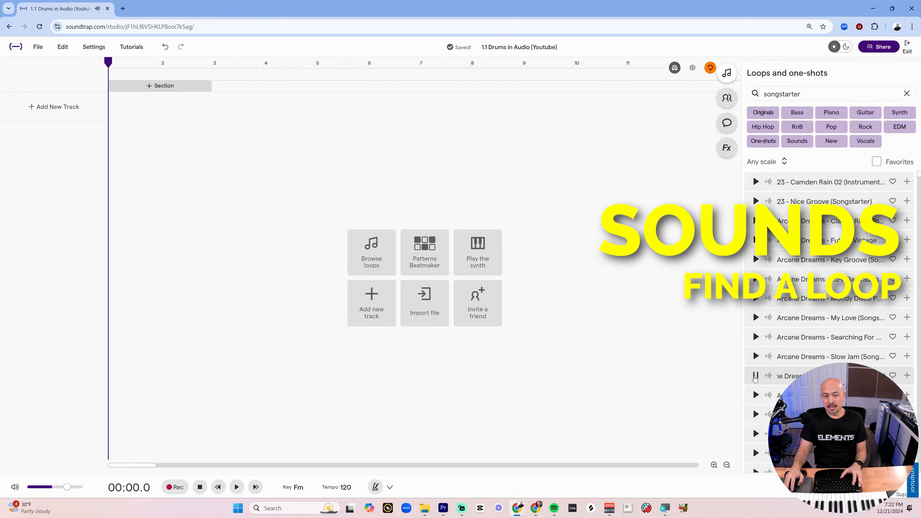
{"action": "left_click", "coordinate": [755, 376]}
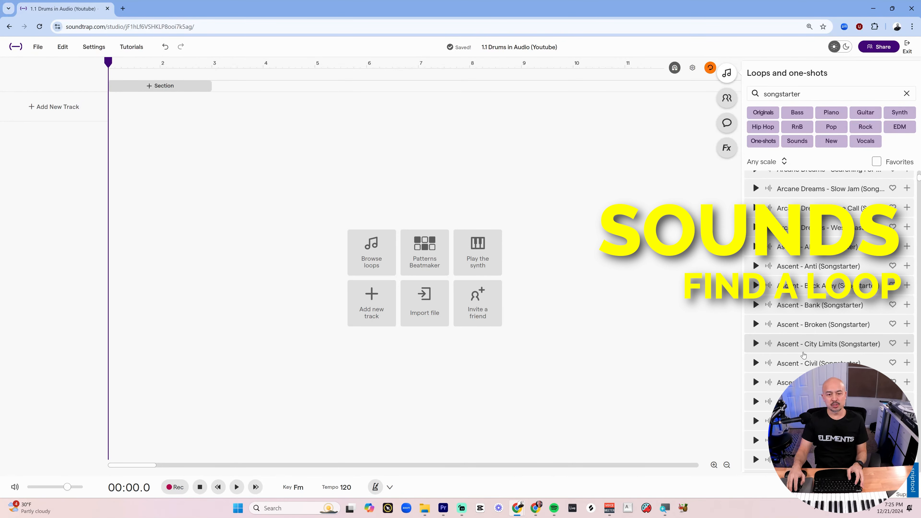
{"action": "left_click", "coordinate": [757, 344]}
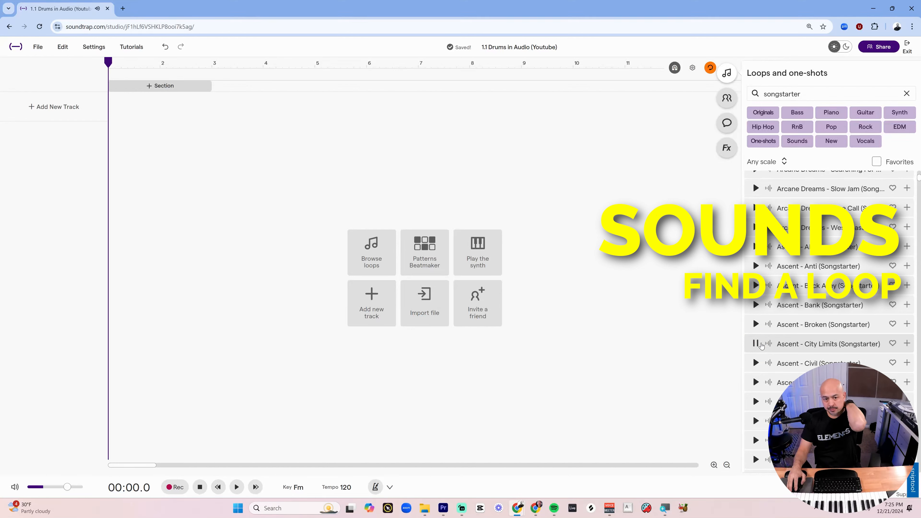
{"action": "left_click", "coordinate": [757, 364]}
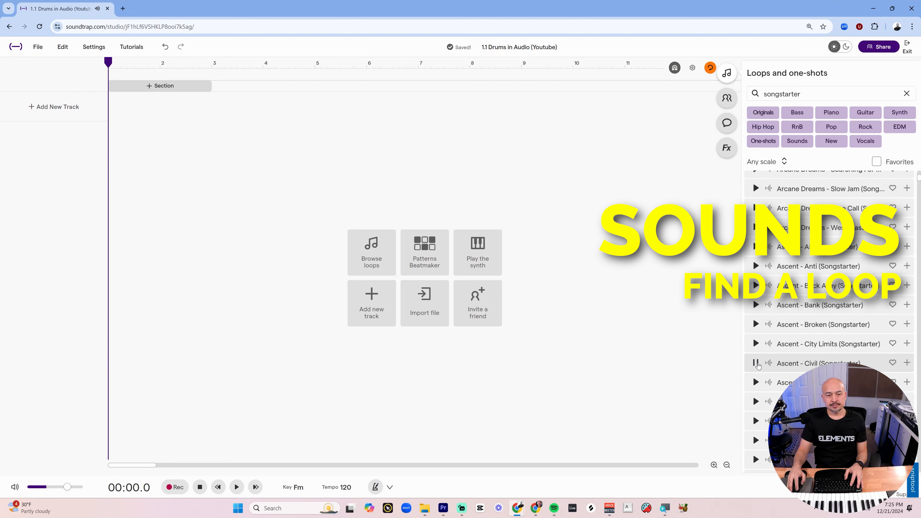
{"action": "left_click", "coordinate": [757, 363]}
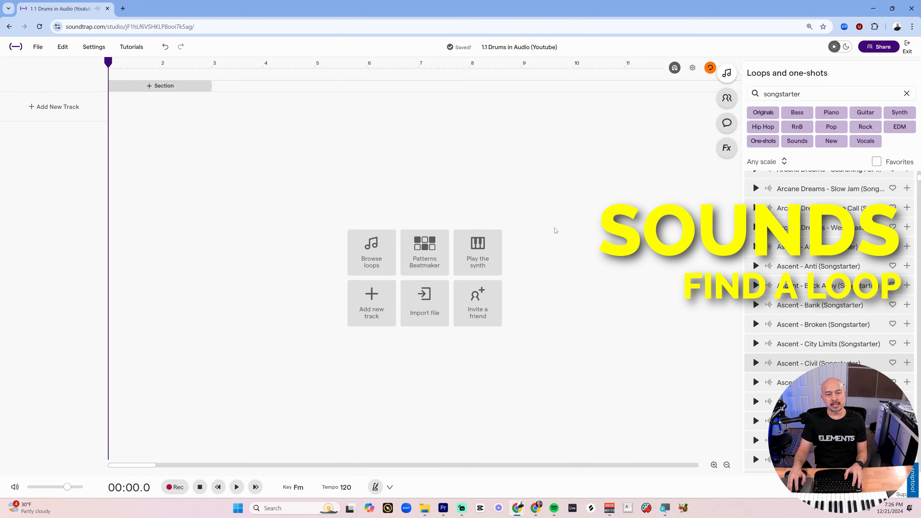
{"action": "double_click", "coordinate": [800, 365]}
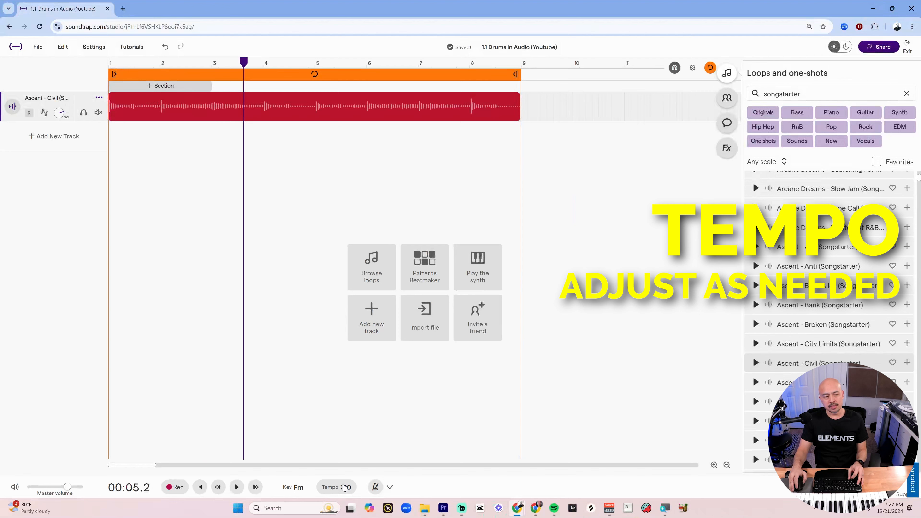
Set the project tempo to 100 BPM and adjust the audio to match the new tempo.
{"action": "left_click", "coordinate": [344, 493]}
{"action": "double_click", "coordinate": [384, 437]}
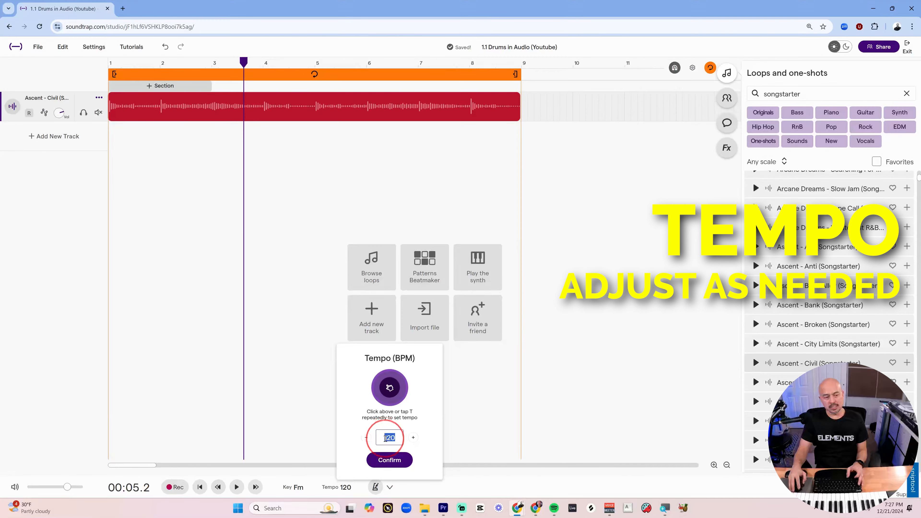
{"action": "type", "text": "100"}
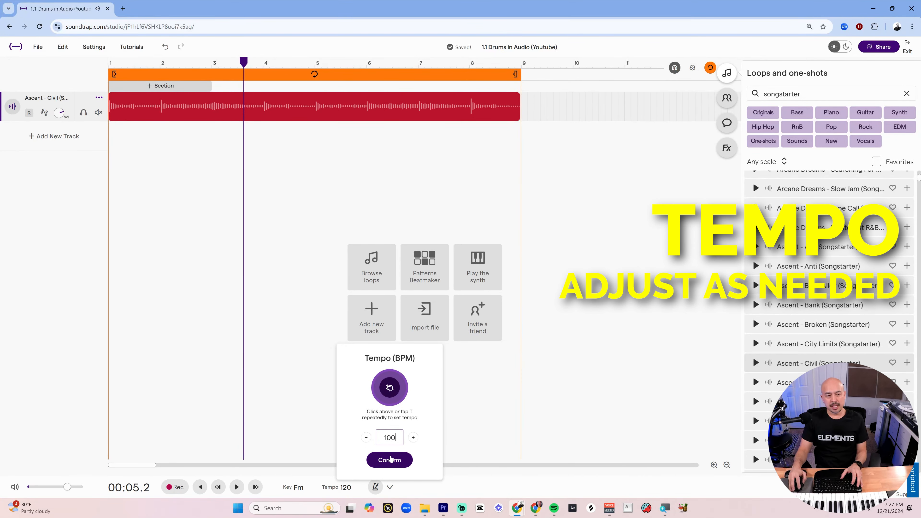
{"action": "left_click", "coordinate": [390, 460]}
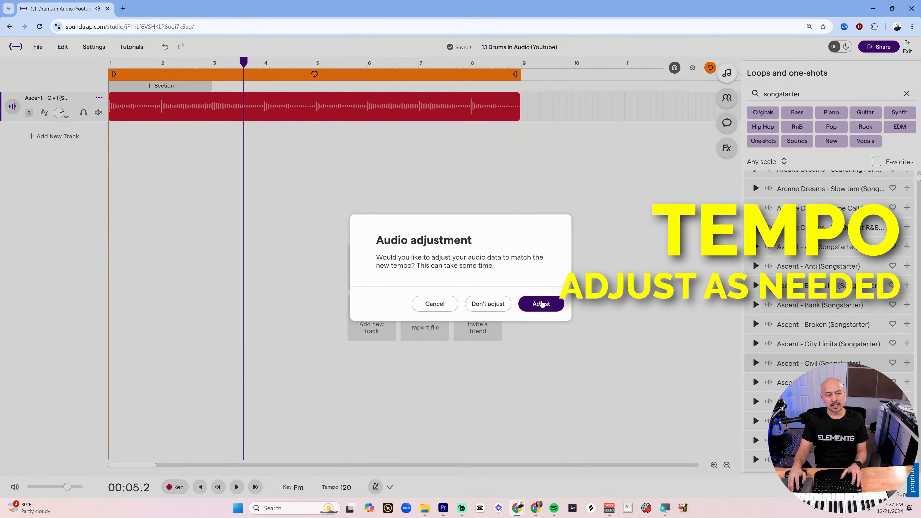
{"action": "left_click", "coordinate": [549, 302]}
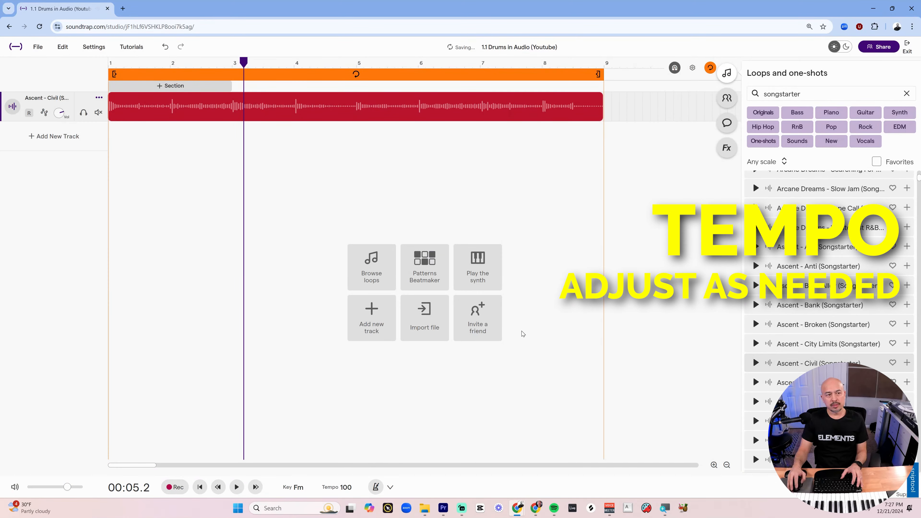
Turn on the metronome and play the project from the beginning.
{"action": "left_click", "coordinate": [109, 67]}
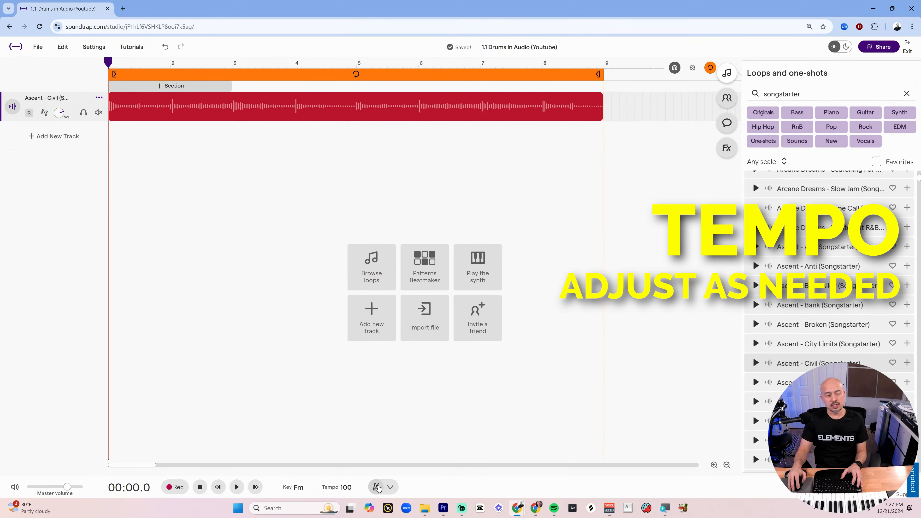
{"action": "left_click", "coordinate": [377, 488]}
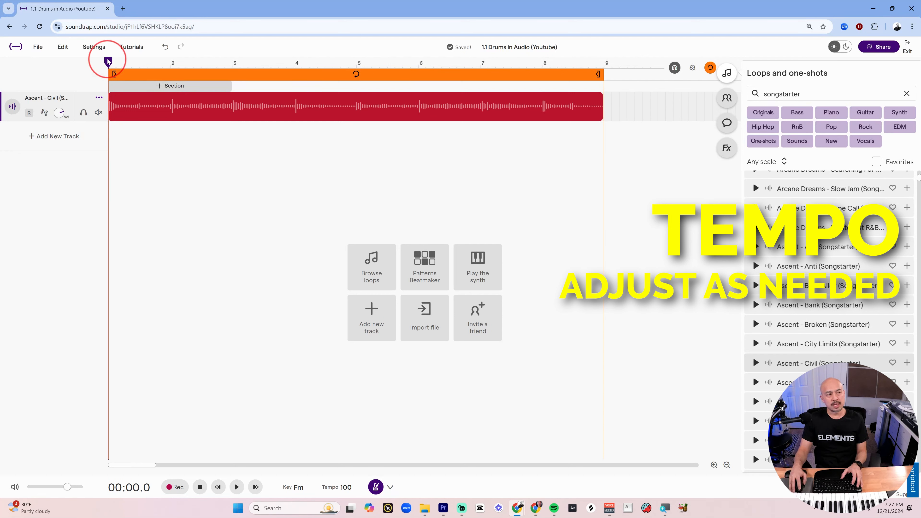
{"action": "key", "text": "space"}
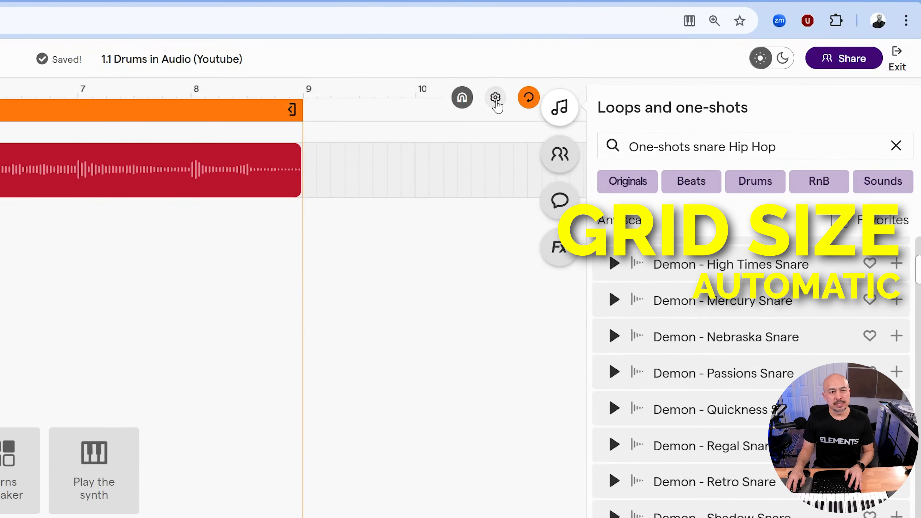
Check the grid size setting and shorten the loop region to end at bar 2.
{"action": "left_click", "coordinate": [685, 68]}
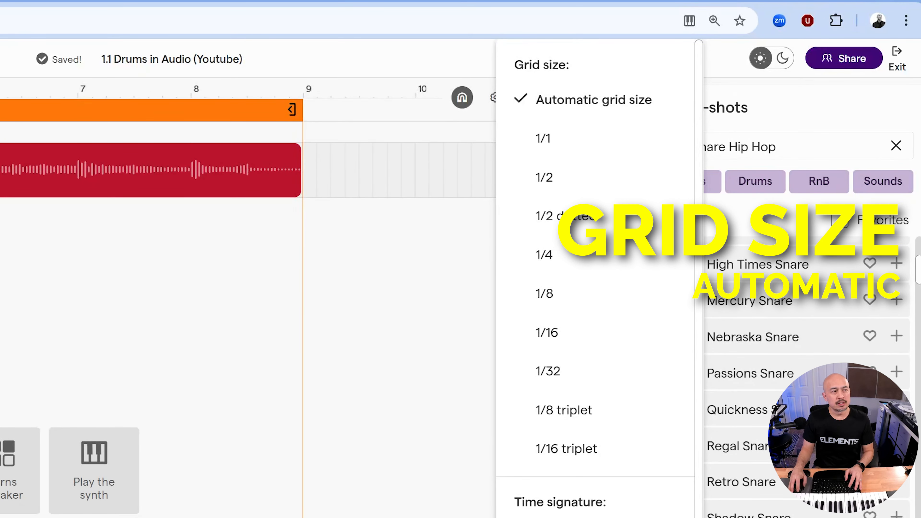
{"action": "left_click", "coordinate": [103, 105]}
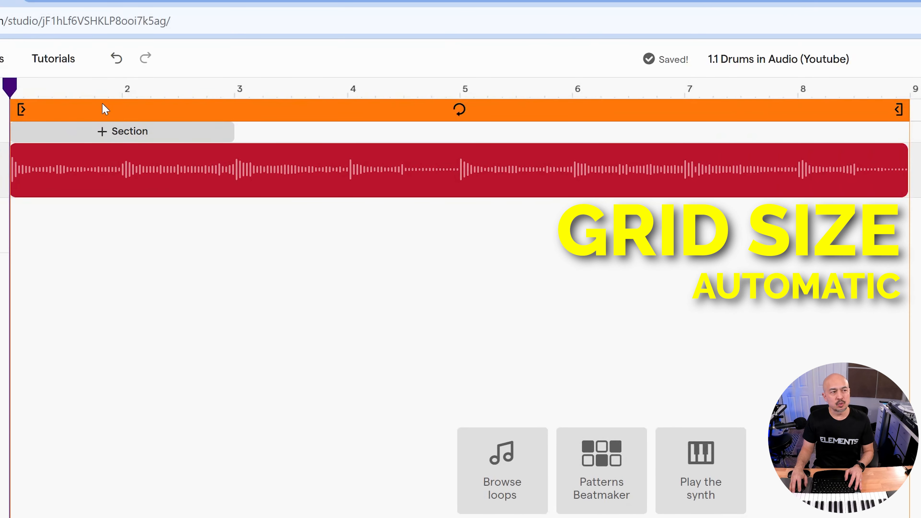
{"action": "left_click_drag", "start_coordinate": [899, 110], "coordinate": [116, 144]}
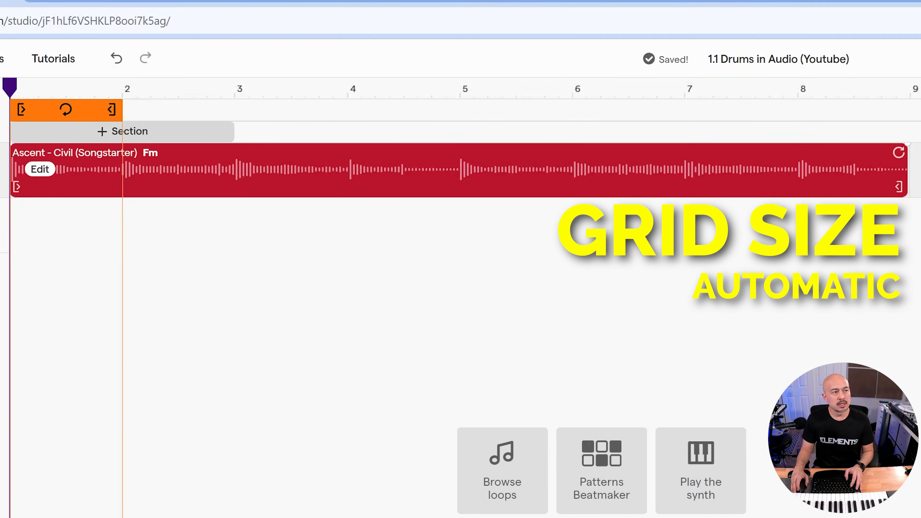
Place Demon - Tails Snare one-shots on beats 2 and 4 of bar 1 on a new track.
{"action": "scroll", "coordinate": [15, 149], "scroll_direction": "up", "scroll_amount": 2}
{"action": "scroll", "coordinate": [22, 167], "scroll_direction": "up", "scroll_amount": 2}
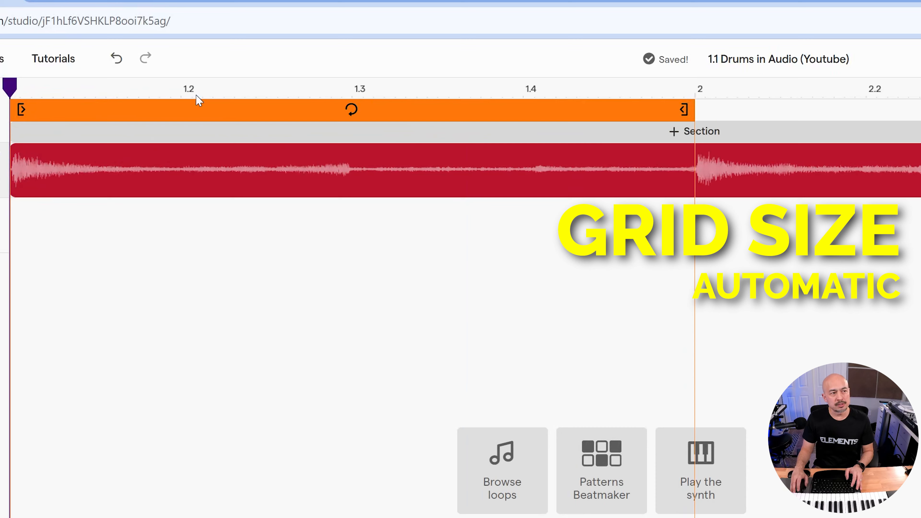
{"action": "left_click_drag", "start_coordinate": [22, 85], "coordinate": [80, 89]}
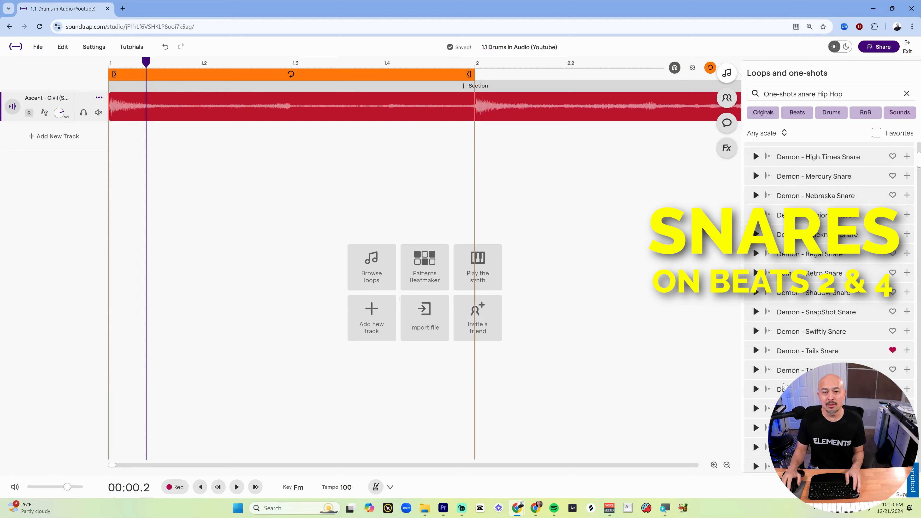
{"action": "scroll", "coordinate": [784, 385], "scroll_direction": "down", "scroll_amount": 2}
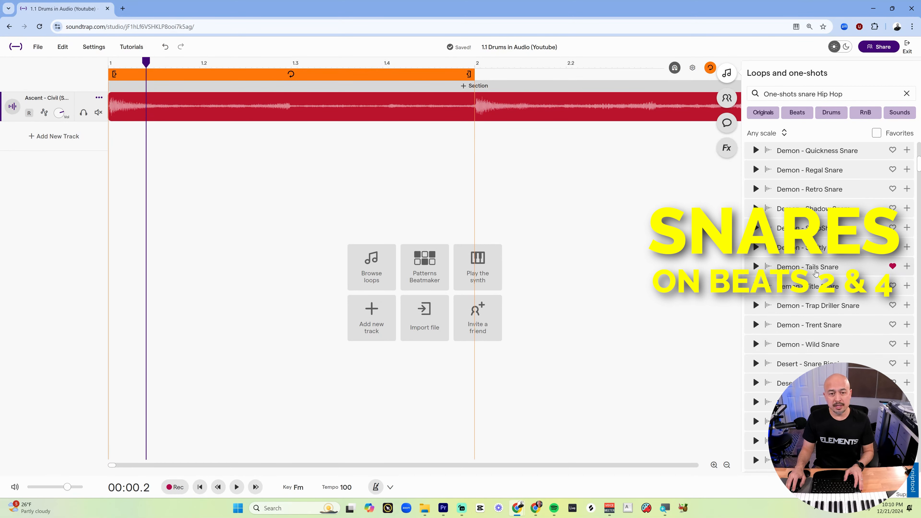
{"action": "left_click_drag", "start_coordinate": [753, 264], "coordinate": [202, 158]}
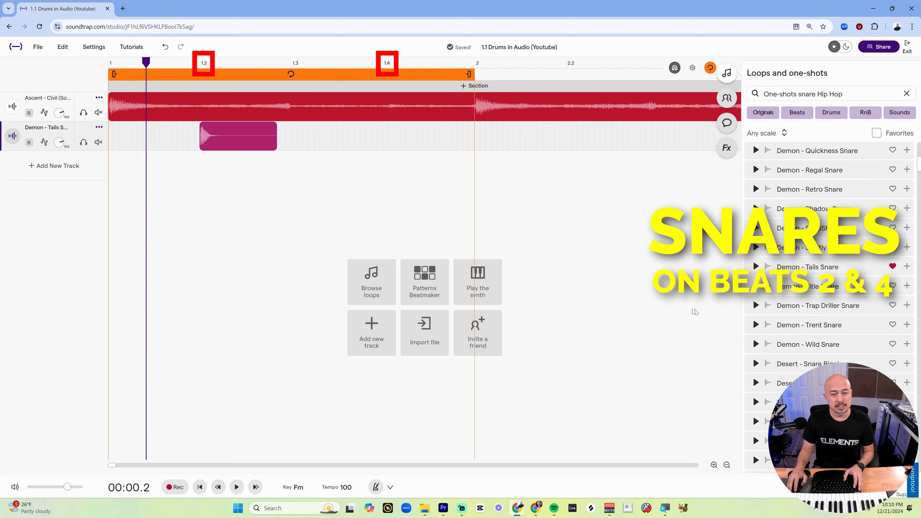
{"action": "left_click_drag", "start_coordinate": [848, 269], "coordinate": [386, 135]}
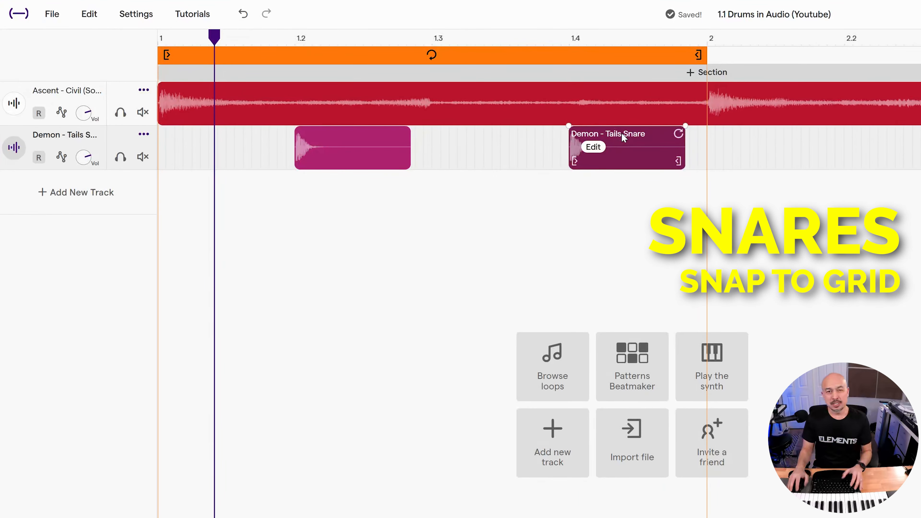
Scrub the playhead across bar 1 and play back to check the snares against the beat.
{"action": "left_click_drag", "start_coordinate": [214, 38], "coordinate": [572, 68]}
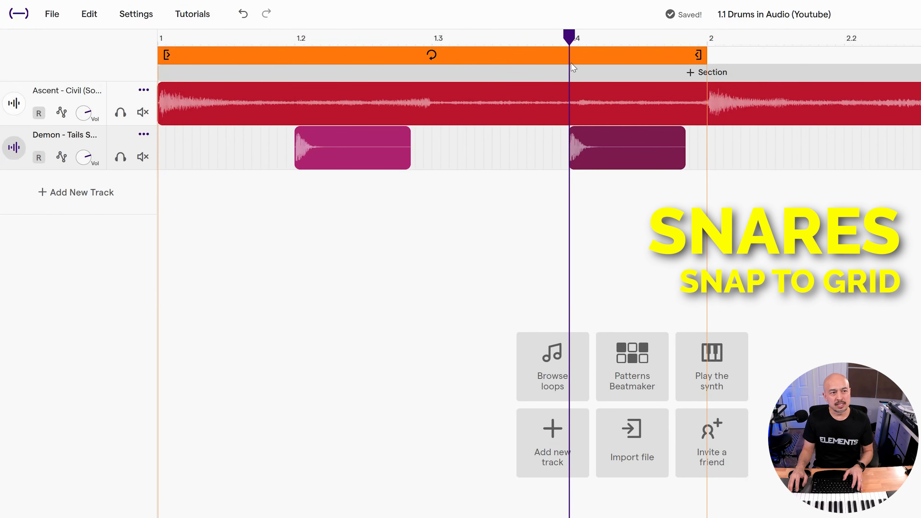
{"action": "mouse_move", "coordinate": [581, 147]}
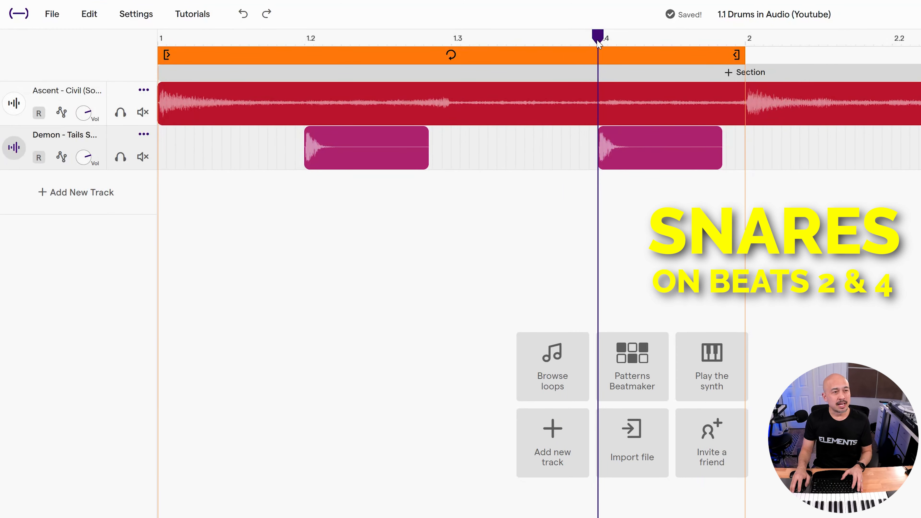
{"action": "left_click_drag", "start_coordinate": [597, 41], "coordinate": [149, 49]}
{"action": "key", "text": "space"}
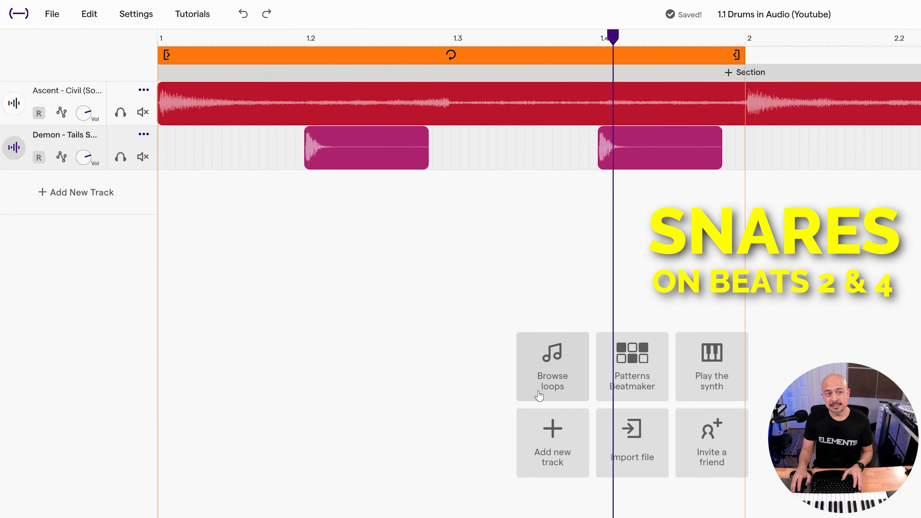
{"action": "key", "text": "space"}
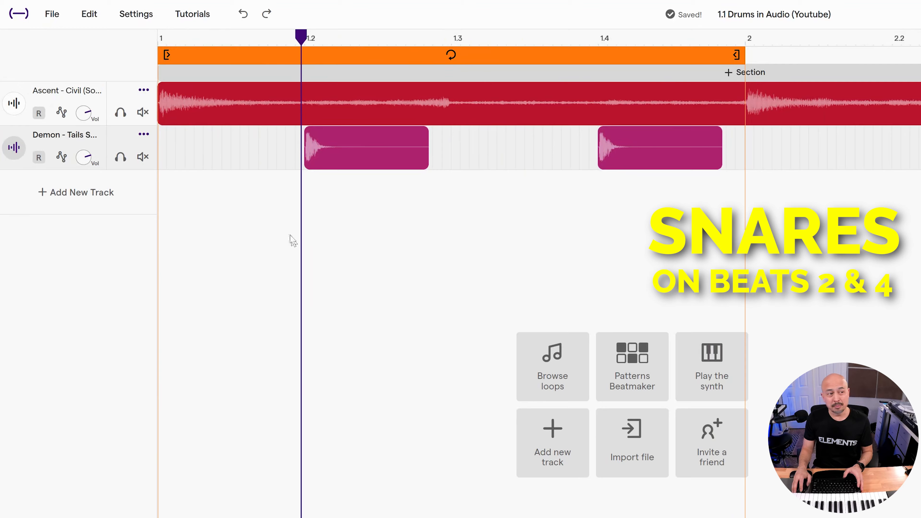
{"action": "left_click_drag", "start_coordinate": [293, 43], "coordinate": [248, 42]}
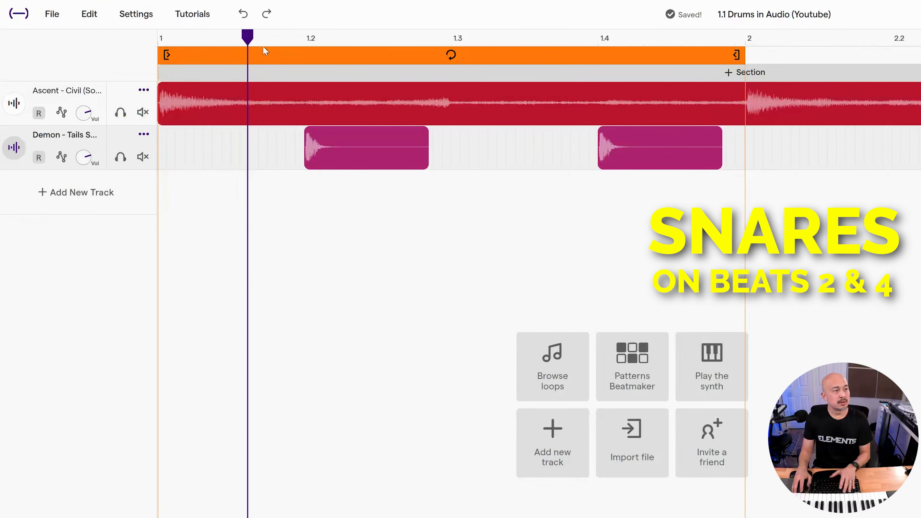
{"action": "left_click_drag", "start_coordinate": [252, 39], "coordinate": [598, 44]}
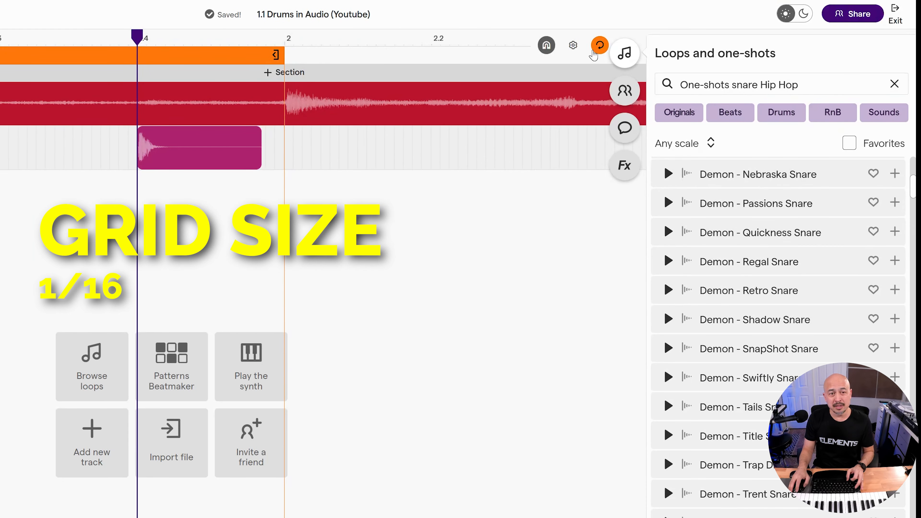
Set the grid size to 1/16.
{"action": "left_click", "coordinate": [576, 46]}
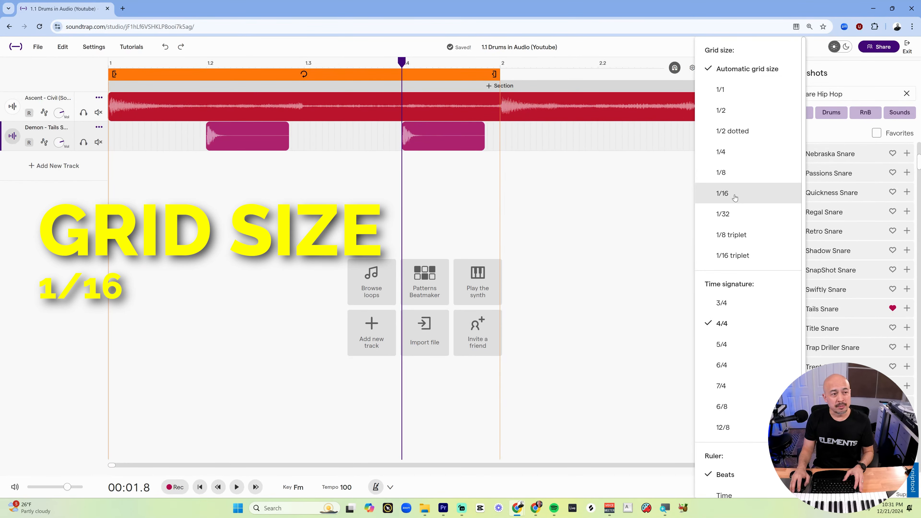
{"action": "left_click", "coordinate": [735, 197]}
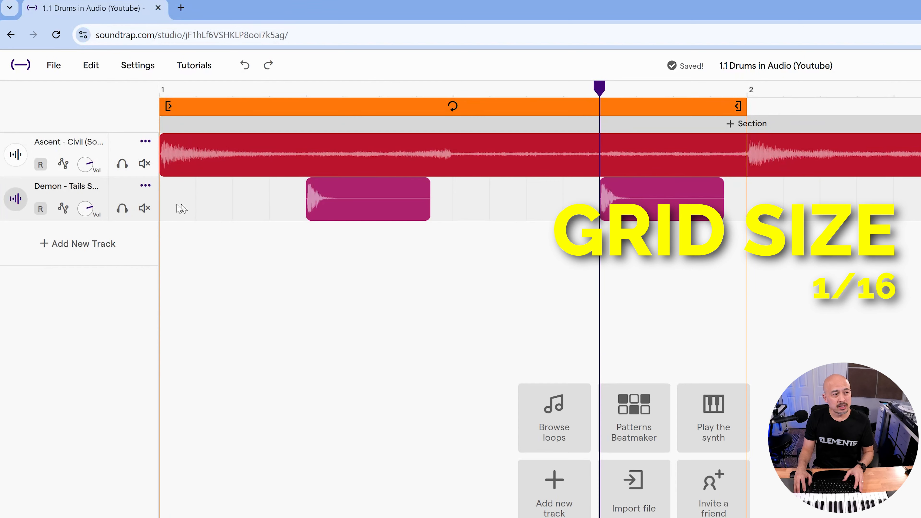
Move the playhead to different spots along the ruler to examine the 1/16 grid snapping in bar 1.
{"action": "left_click", "coordinate": [198, 95]}
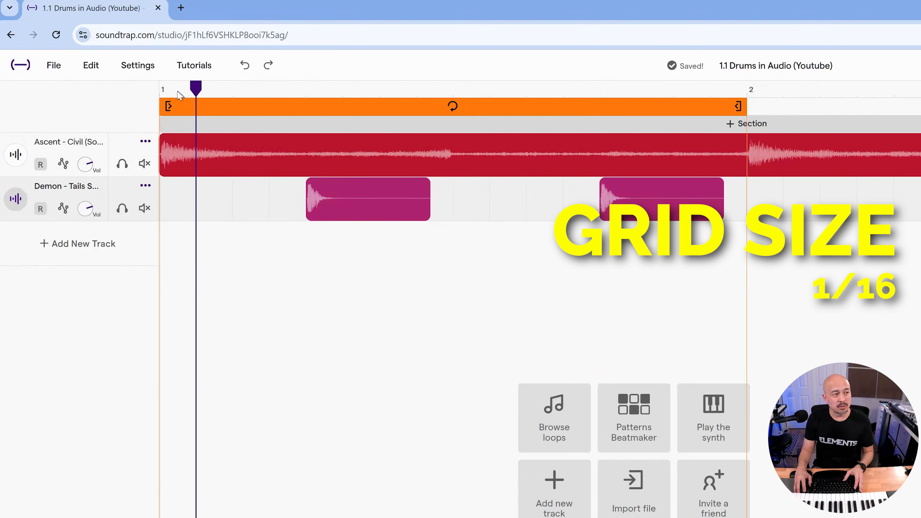
{"action": "left_click", "coordinate": [178, 95]}
{"action": "left_click", "coordinate": [192, 95]}
{"action": "left_click", "coordinate": [232, 95]}
{"action": "left_click", "coordinate": [191, 94]}
{"action": "left_click", "coordinate": [178, 94]}
{"action": "left_click", "coordinate": [189, 96]}
{"action": "left_click", "coordinate": [227, 98]}
{"action": "left_click", "coordinate": [270, 99]}
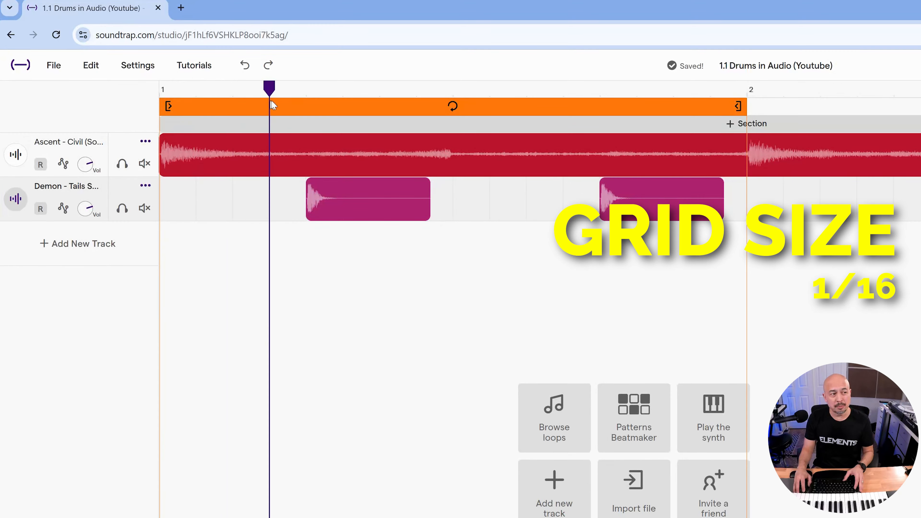
{"action": "left_click", "coordinate": [247, 99]}
{"action": "left_click", "coordinate": [211, 98]}
{"action": "left_click", "coordinate": [175, 98]}
{"action": "left_click", "coordinate": [232, 99]}
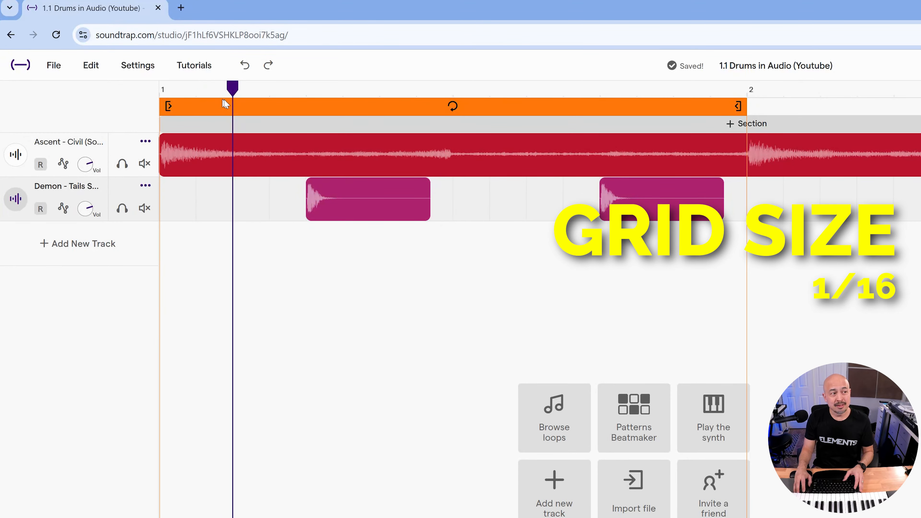
Switch the grid size to Automatic grid size.
{"action": "left_click", "coordinate": [271, 100]}
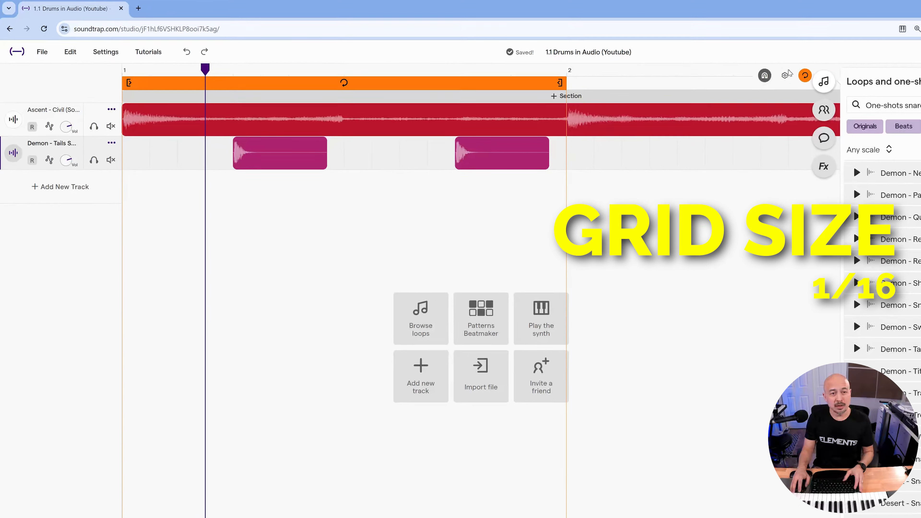
{"action": "left_click", "coordinate": [785, 75]}
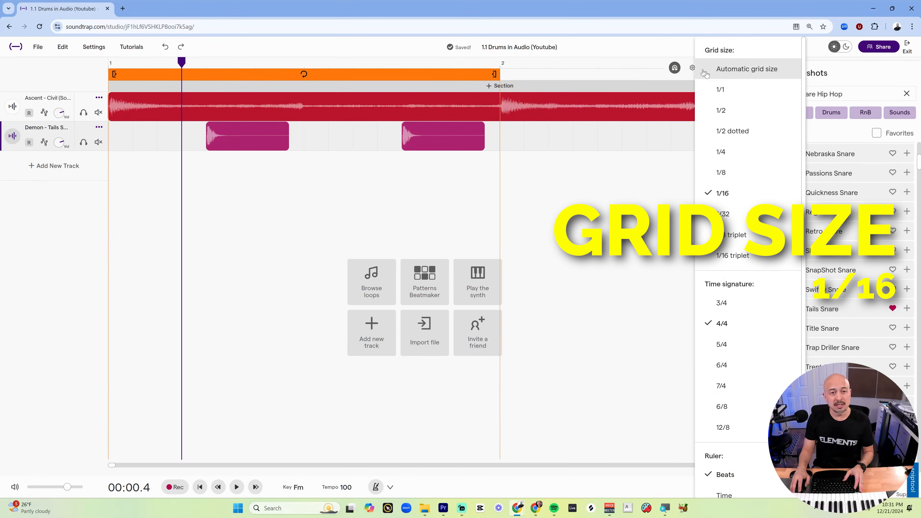
{"action": "left_click", "coordinate": [728, 69]}
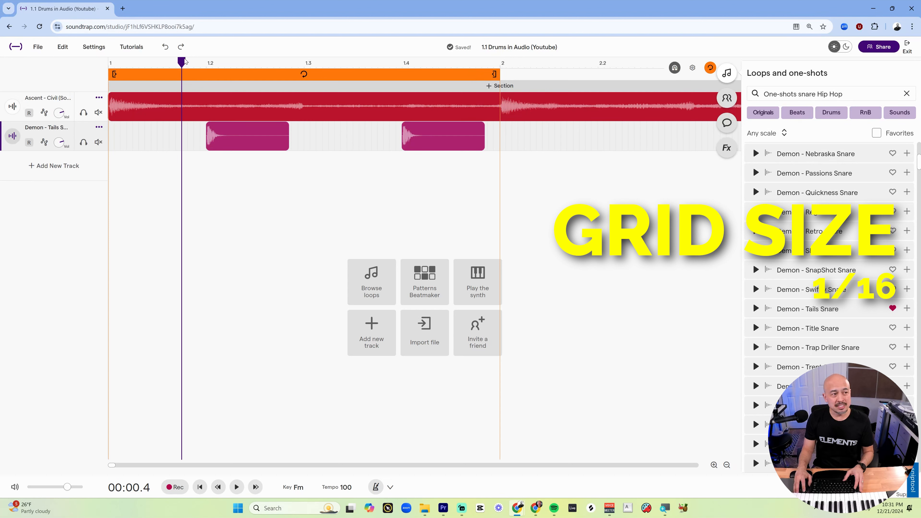
Move the playhead to several points along the ruler in bar 1 to examine where it snaps.
{"action": "left_click", "coordinate": [148, 67]}
{"action": "left_click", "coordinate": [176, 67]}
{"action": "left_click", "coordinate": [156, 70]}
{"action": "left_click_drag", "start_coordinate": [156, 72], "coordinate": [161, 75]}
{"action": "mouse_move", "coordinate": [255, 135]}
{"action": "left_mouse_down"}
{"action": "mouse_move", "coordinate": [277, 136]}
{"action": "mouse_move", "coordinate": [258, 139]}
{"action": "left_mouse_up"}
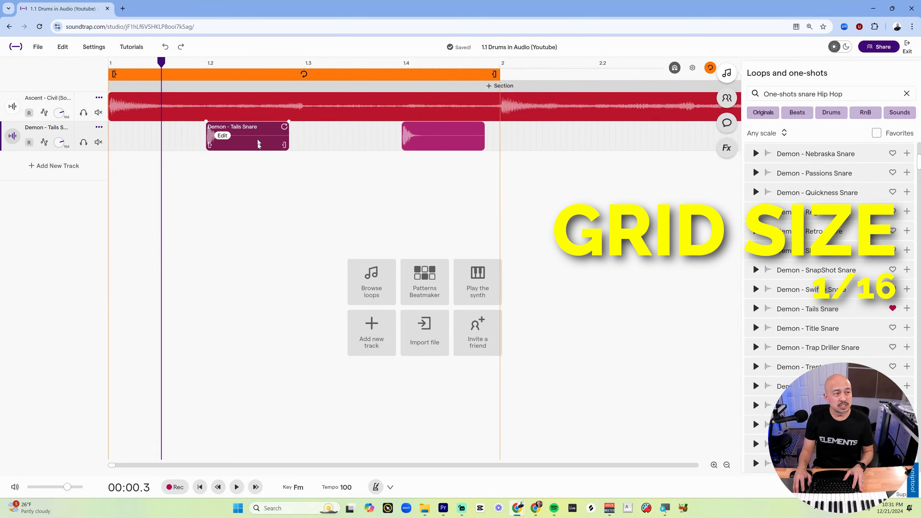
{"action": "left_click_drag", "start_coordinate": [163, 64], "coordinate": [143, 63]}
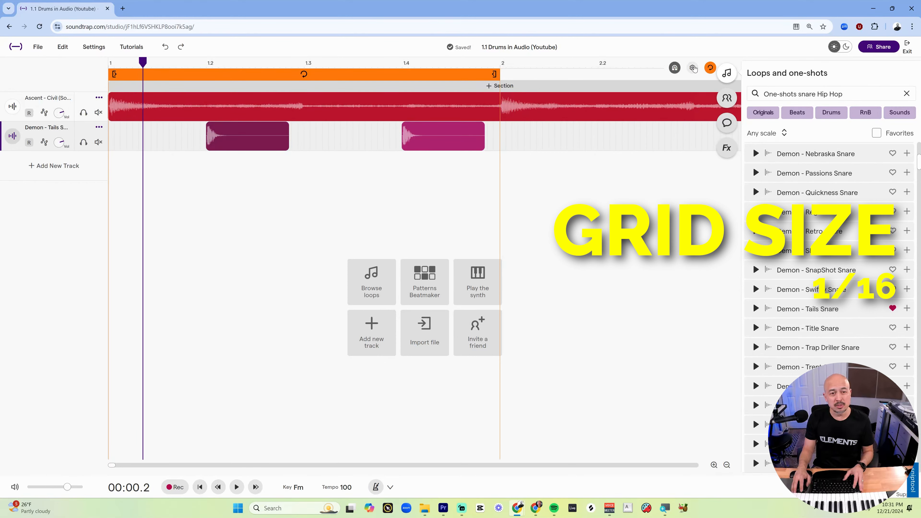
Set the grid size back to 1/16 and return the playhead to the start of bar 1.
{"action": "left_click", "coordinate": [692, 68]}
{"action": "left_click", "coordinate": [737, 196]}
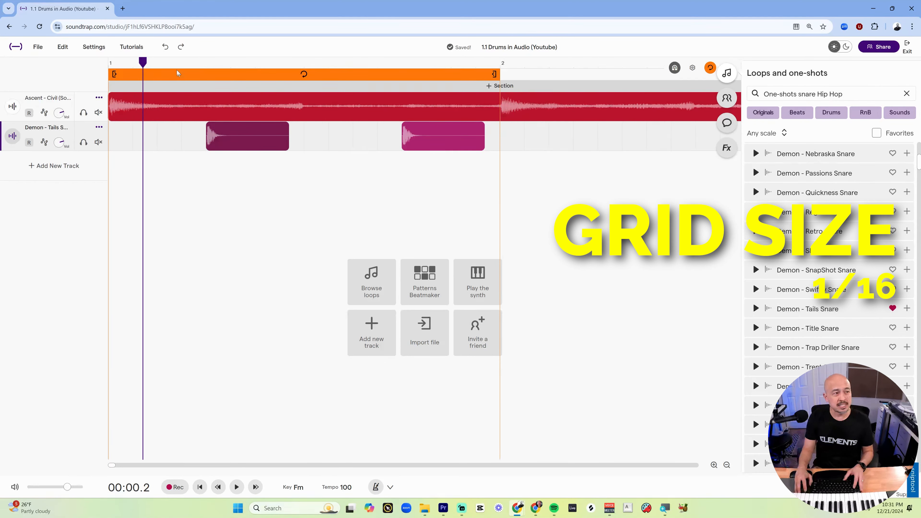
{"action": "left_click_drag", "start_coordinate": [144, 62], "coordinate": [116, 69]}
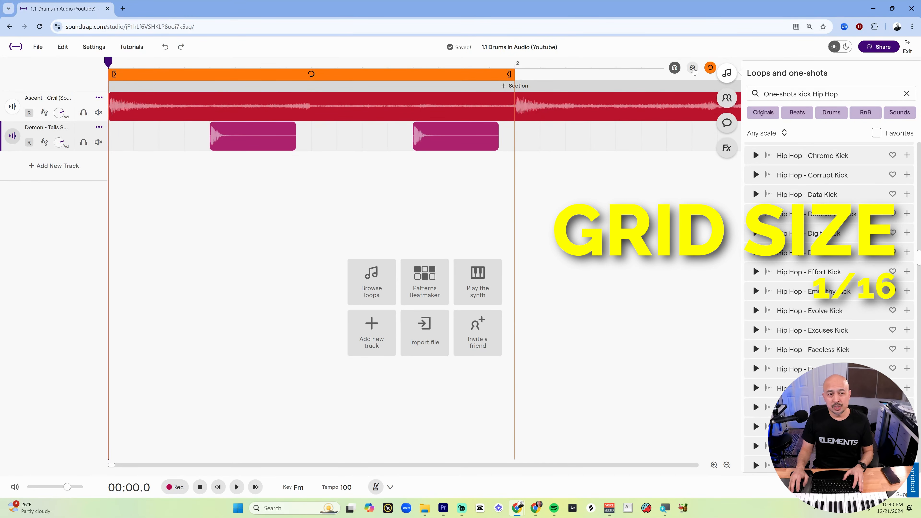
Compare Automatic grid size with 1/16 while zooming the timeline in and out, ending on 1/16.
{"action": "left_click", "coordinate": [693, 67]}
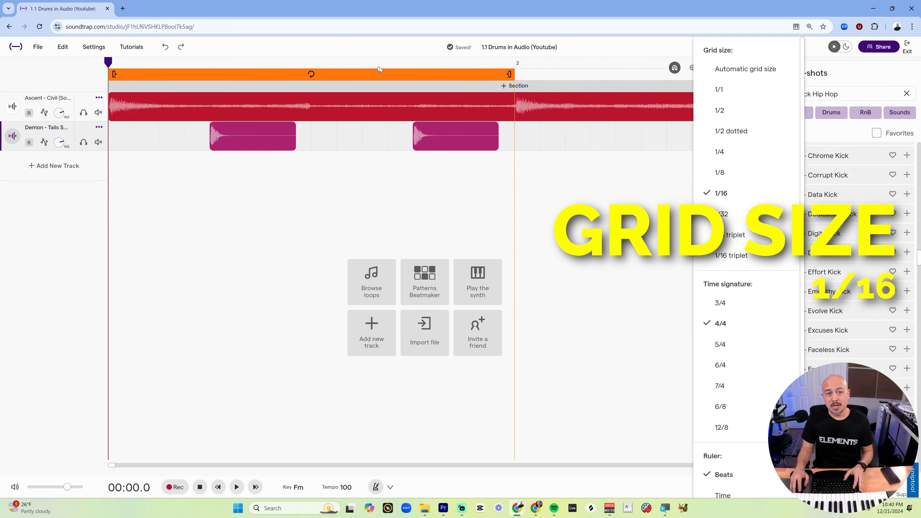
{"action": "left_click", "coordinate": [730, 73]}
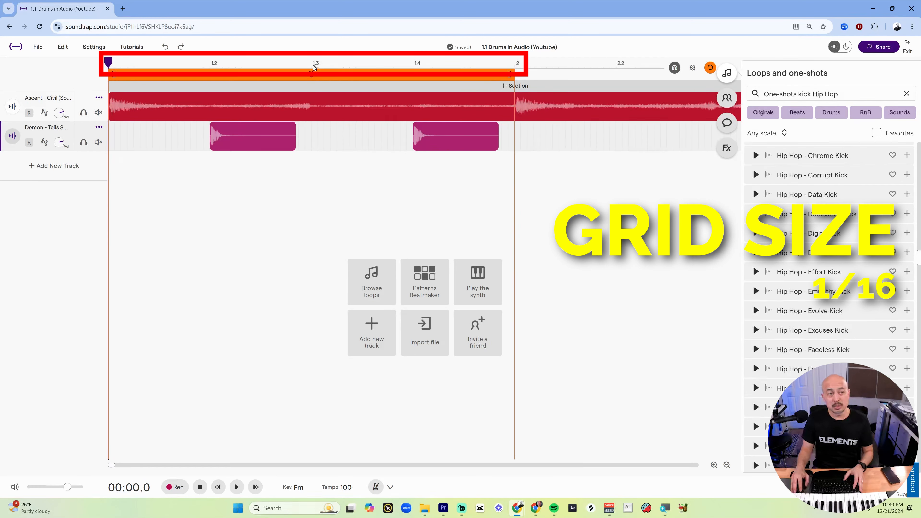
{"action": "scroll", "coordinate": [175, 160], "scroll_direction": "down", "scroll_amount": 1}
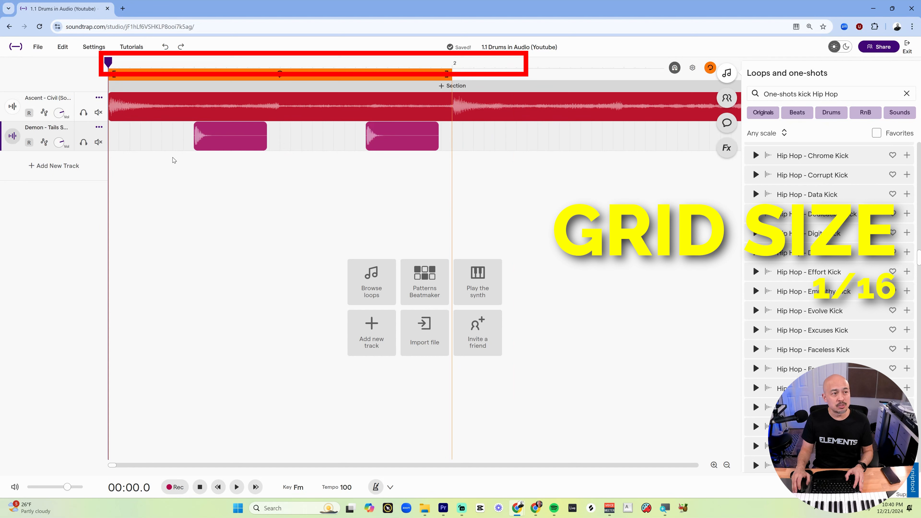
{"action": "scroll", "coordinate": [174, 160], "scroll_direction": "up", "scroll_amount": 1}
{"action": "scroll", "coordinate": [174, 160], "scroll_direction": "down", "scroll_amount": 1}
{"action": "scroll", "coordinate": [174, 160], "scroll_direction": "up", "scroll_amount": 1}
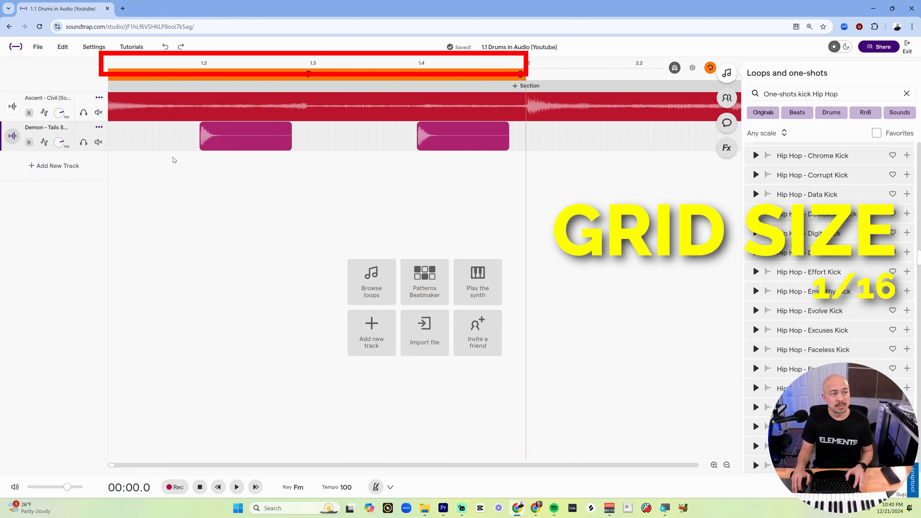
{"action": "scroll", "coordinate": [174, 160], "scroll_direction": "down", "scroll_amount": 2}
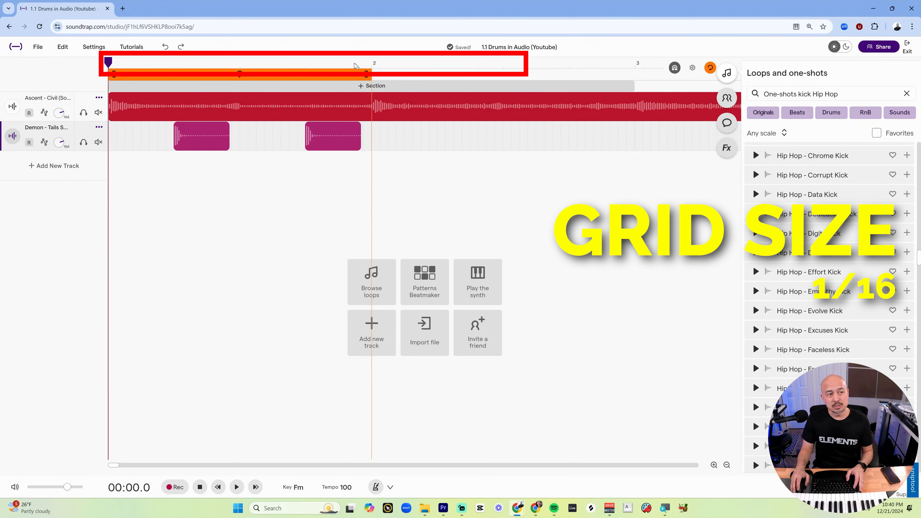
{"action": "scroll", "coordinate": [140, 170], "scroll_direction": "up", "scroll_amount": 2}
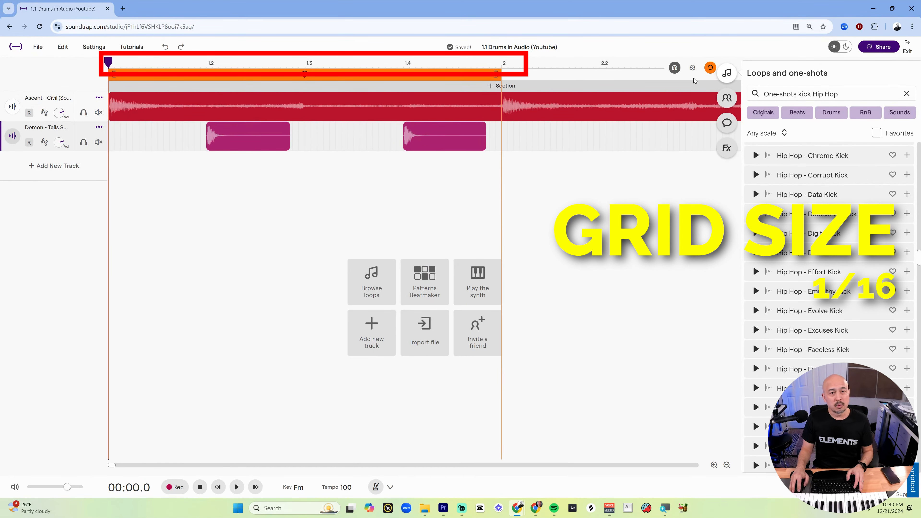
{"action": "left_click", "coordinate": [693, 68]}
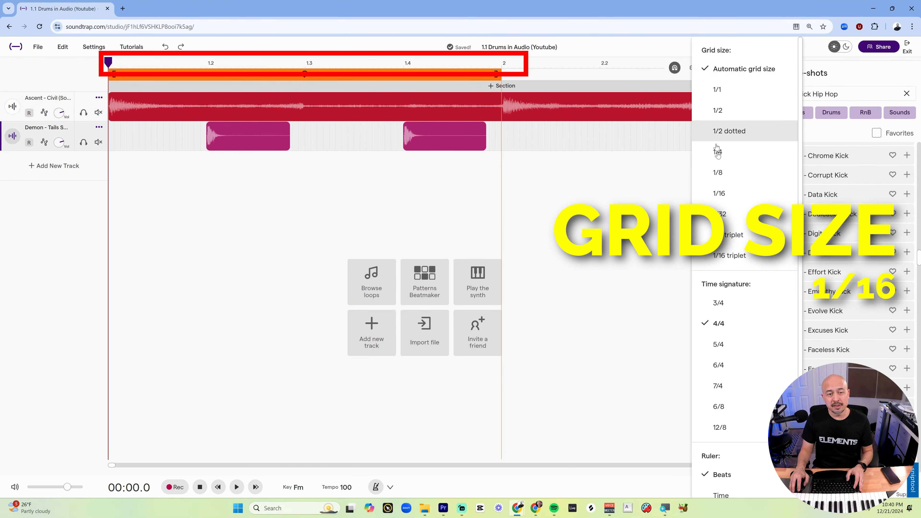
{"action": "left_click", "coordinate": [722, 192]}
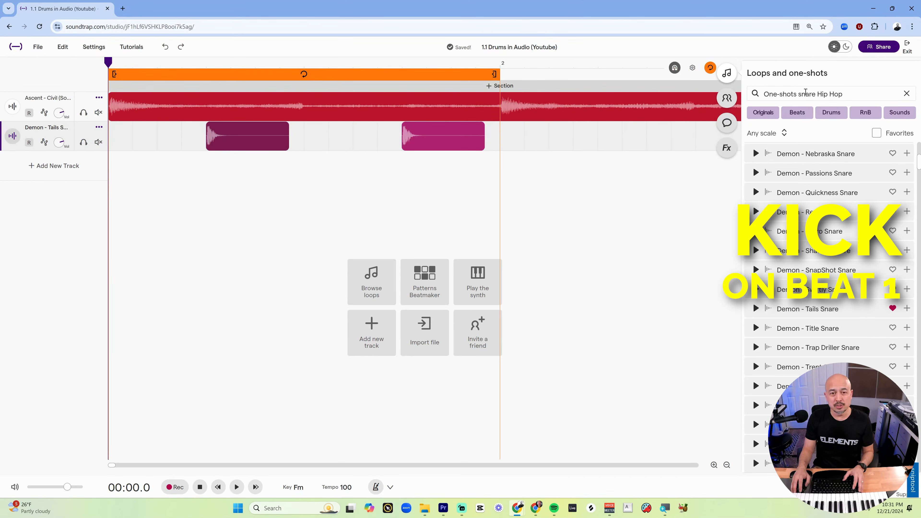
Search the one-shots for kick Hip Hop instead of snare and preview the Effort Kick and Excuses Kick samples.
{"action": "double_click", "coordinate": [806, 94]}
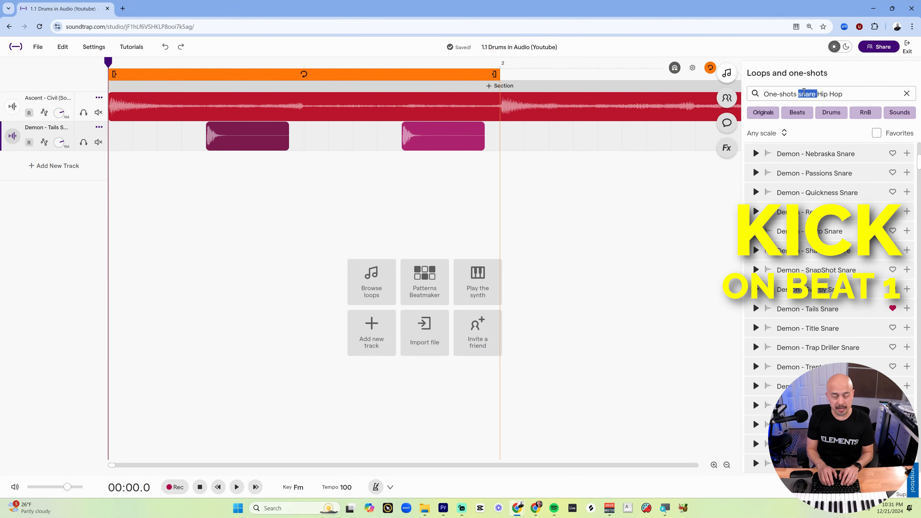
{"action": "type", "text": "kick"}
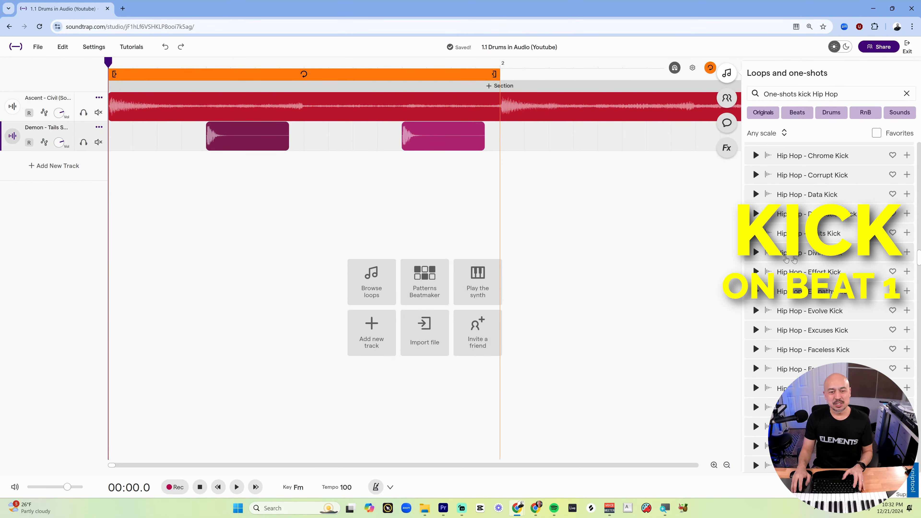
{"action": "left_click", "coordinate": [756, 272]}
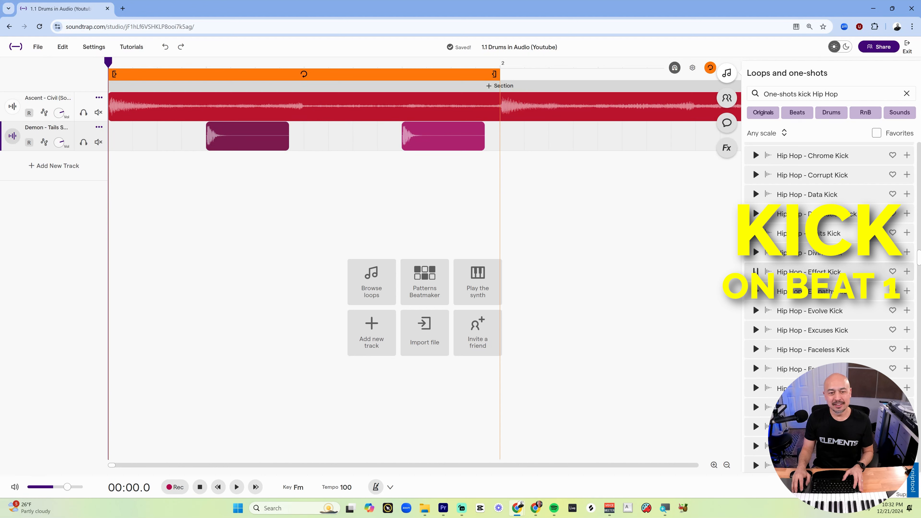
{"action": "left_click", "coordinate": [756, 271]}
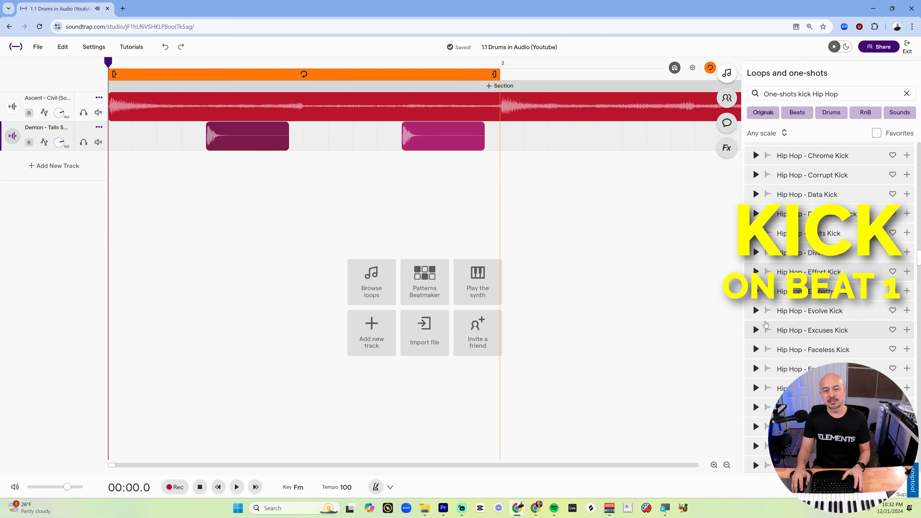
{"action": "left_click", "coordinate": [758, 330]}
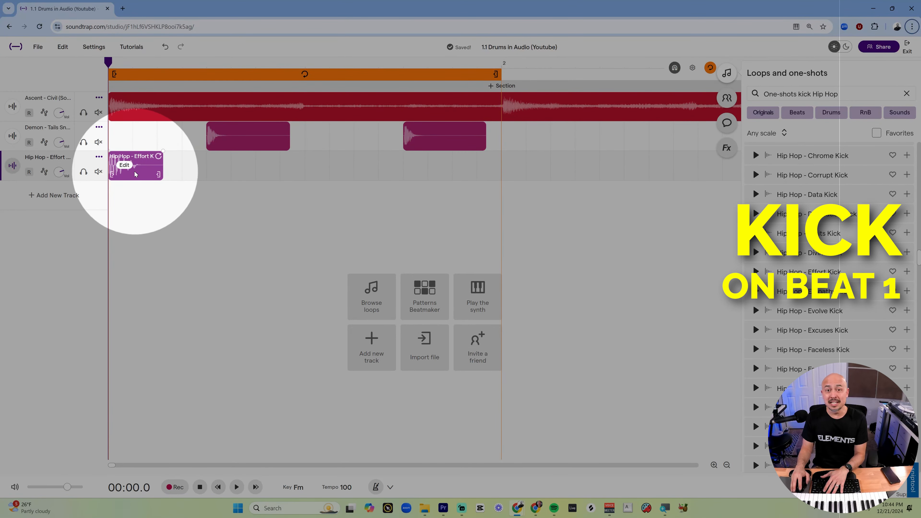
Play back bar 1 to hear the kick on beat 1 with the snares.
{"action": "key", "text": "space"}
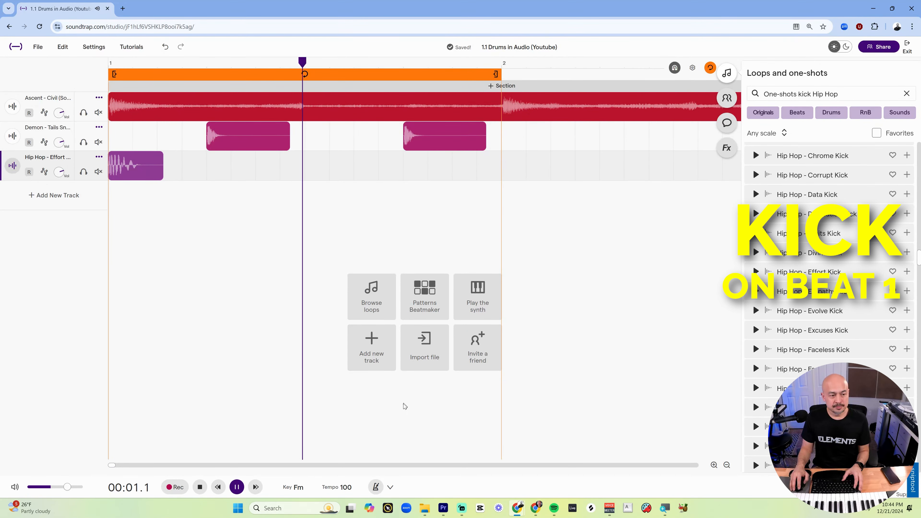
{"action": "key", "text": "space"}
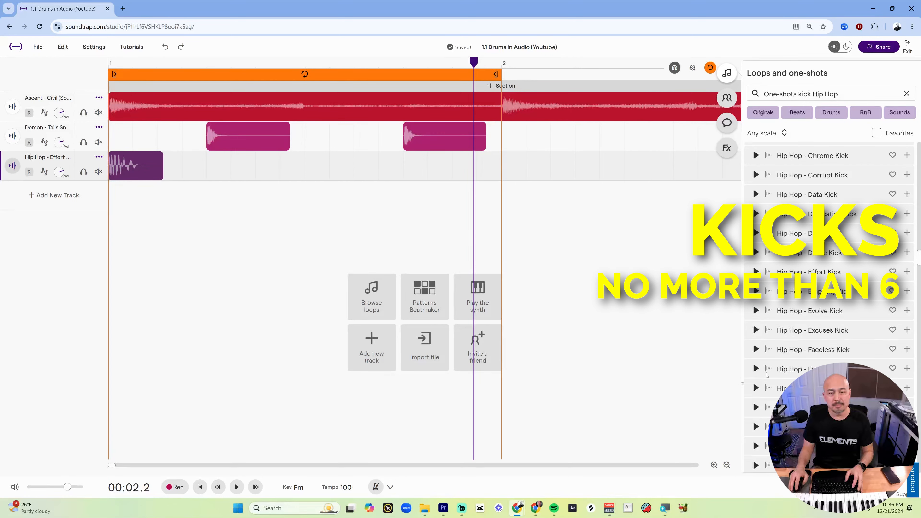
Add another Effort Kick near beat 3 of bar 1, then undo it.
{"action": "left_click_drag", "start_coordinate": [809, 272], "coordinate": [305, 163]}
{"action": "key", "text": "ctrl+z"}
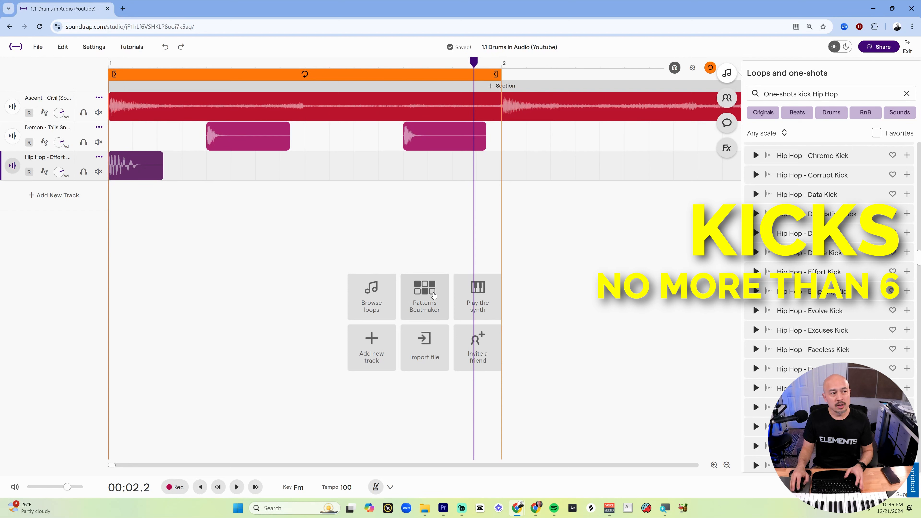
Try to copy the kick region and paste it at the playhead near beat 4.
{"action": "right_click", "coordinate": [143, 167]}
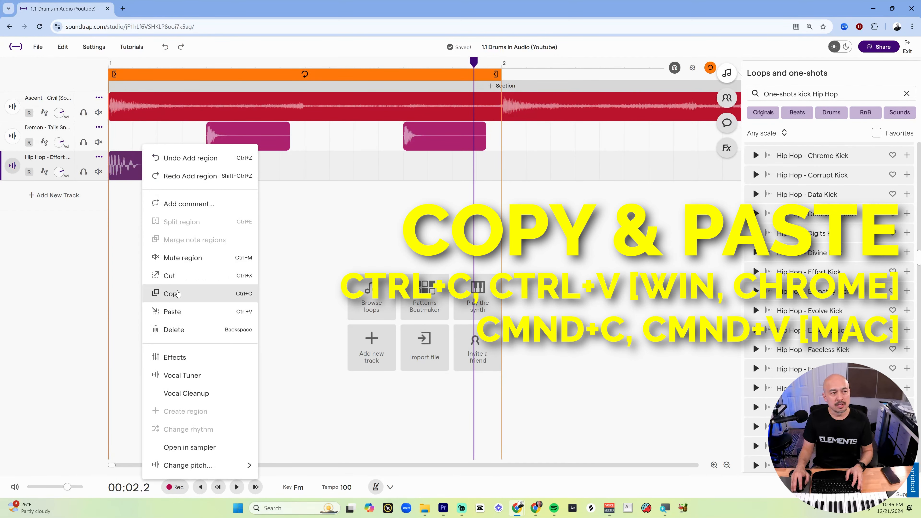
{"action": "left_click", "coordinate": [169, 292]}
{"action": "left_click_drag", "start_coordinate": [227, 73], "coordinate": [326, 75]}
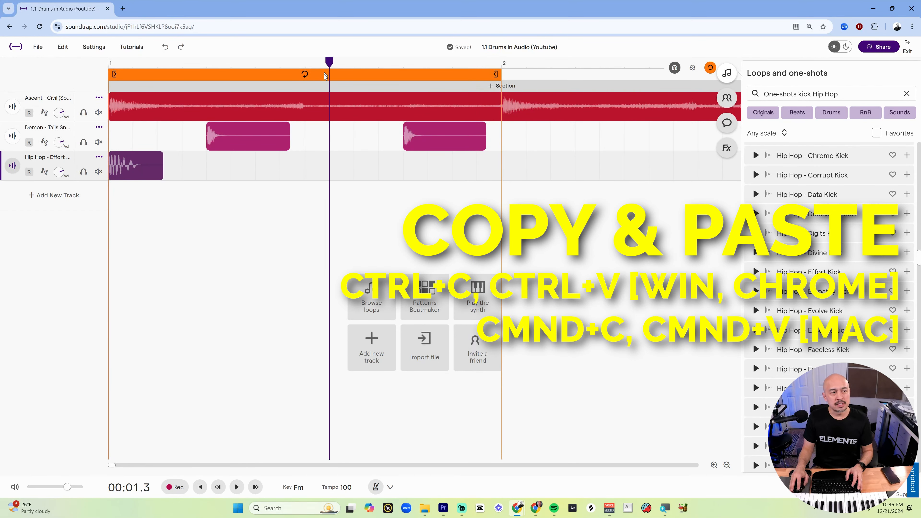
{"action": "right_click", "coordinate": [332, 166]}
{"action": "left_click", "coordinate": [371, 325]}
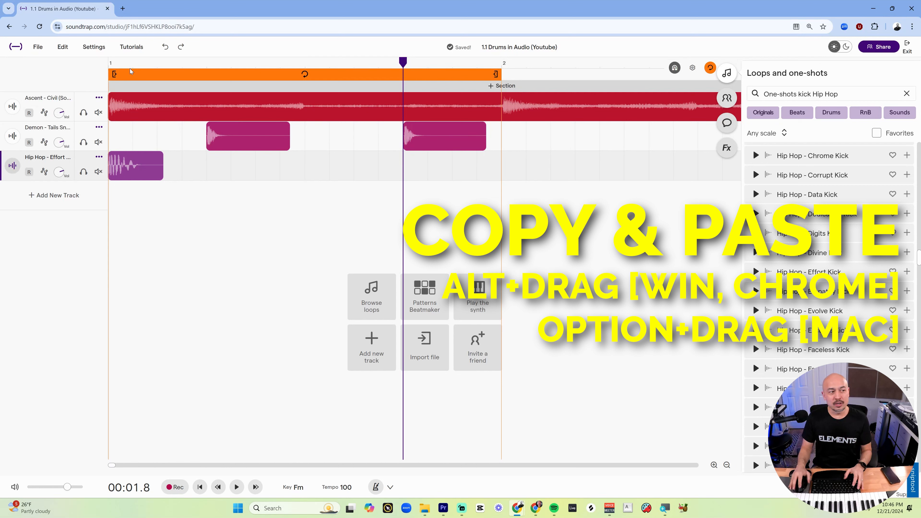
Drag copies of the kick toward beat 3 and beyond in bar 1, then undo all four edits.
{"action": "left_click", "coordinate": [147, 166]}
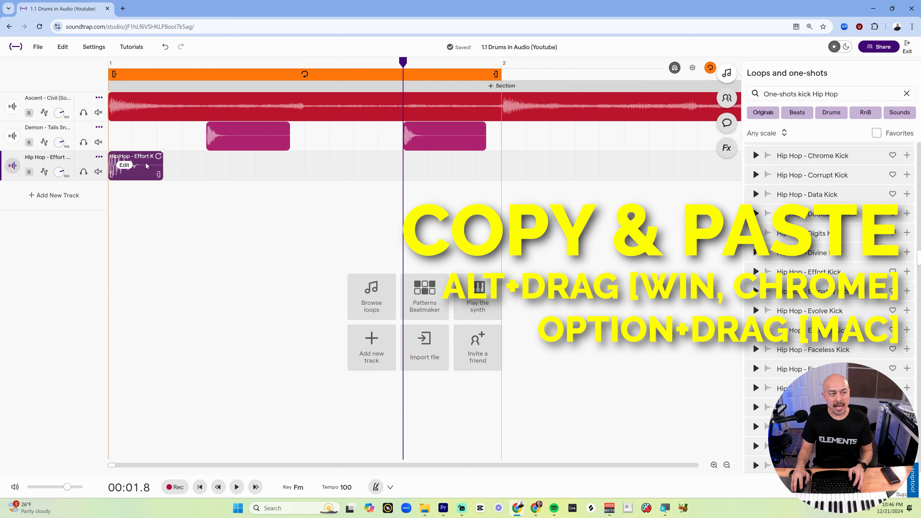
{"action": "left_click_drag", "start_coordinate": [147, 163], "coordinate": [341, 173]}
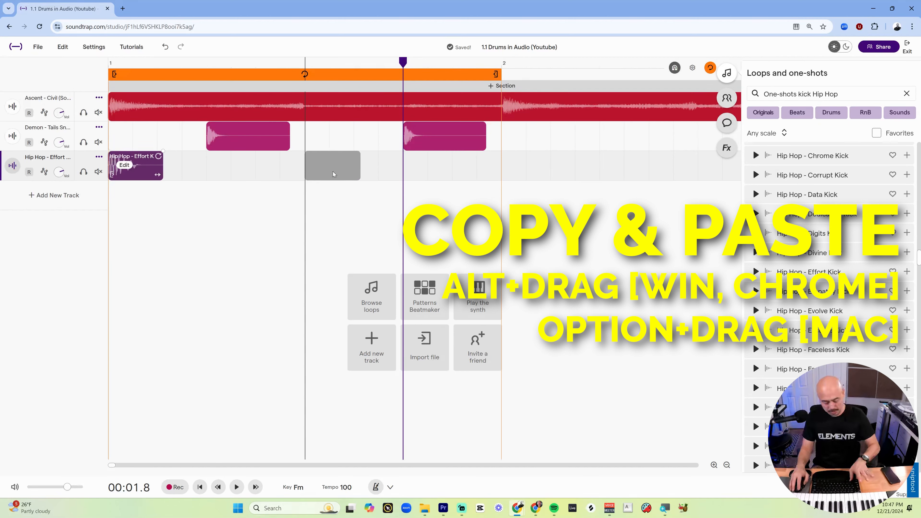
{"action": "left_click_drag", "start_coordinate": [332, 171], "coordinate": [364, 170]}
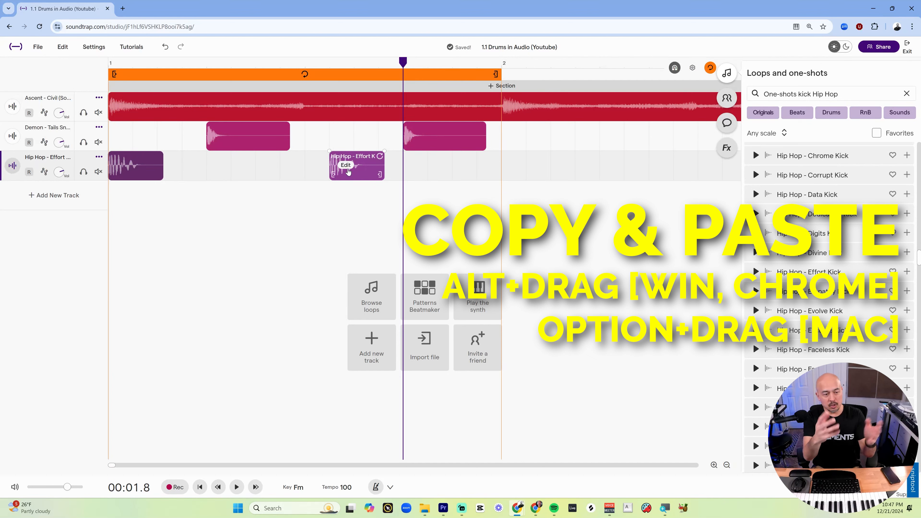
{"action": "left_click_drag", "start_coordinate": [369, 166], "coordinate": [526, 165]}
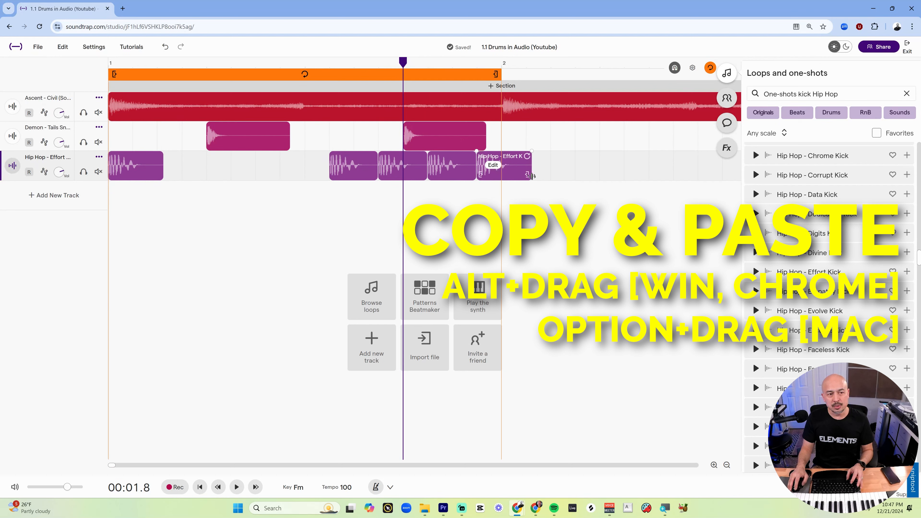
{"action": "key", "text": "ctrl+z"}
{"action": "key", "text": "ctrl+z"}
{"action": "key", "text": "ctrl+z"}
{"action": "key", "text": "ctrl+z"}
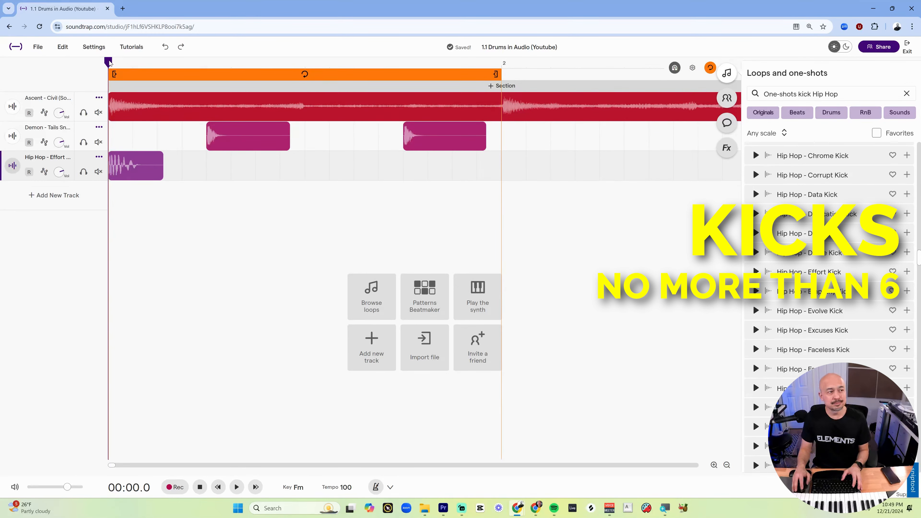
Play back bar 1 again with only the kick on beat 1.
{"action": "key", "text": "space"}
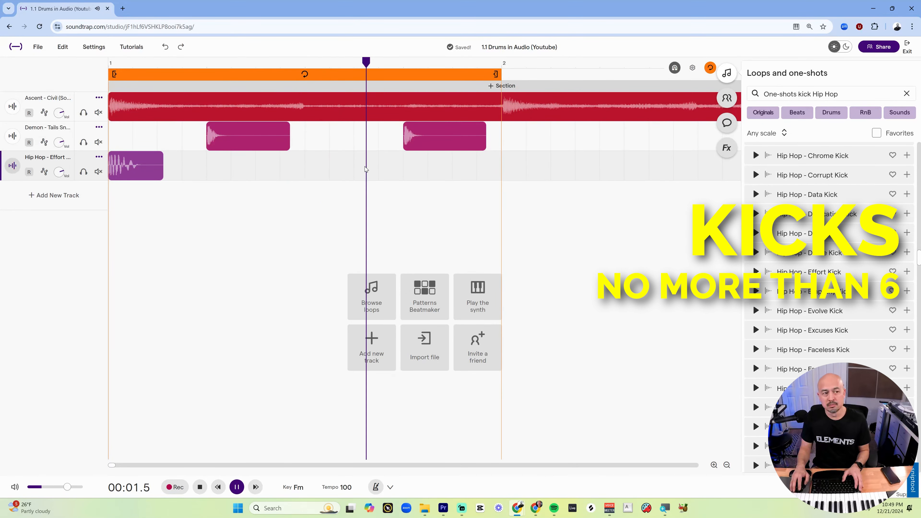
{"action": "key", "text": "space"}
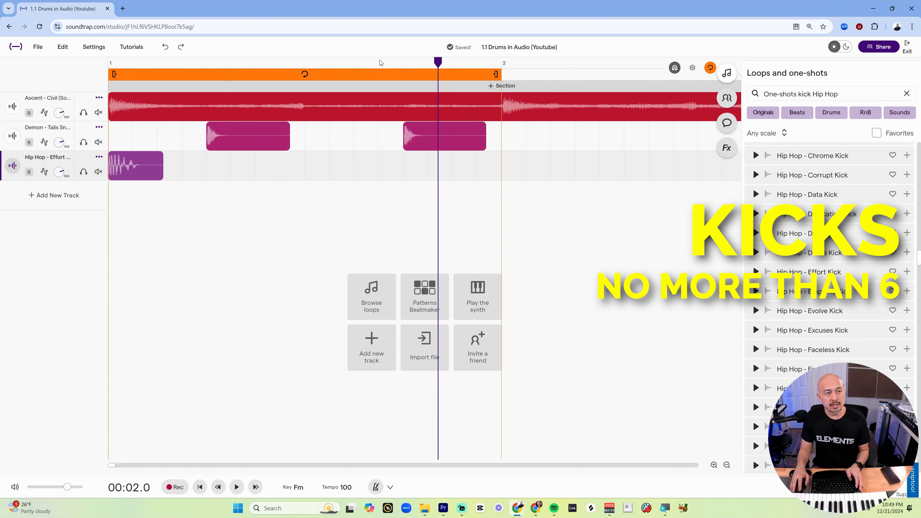
Place a copy of the kick on the and of beat 3 in bar 1 and play the beat back.
{"action": "left_click", "coordinate": [354, 62]}
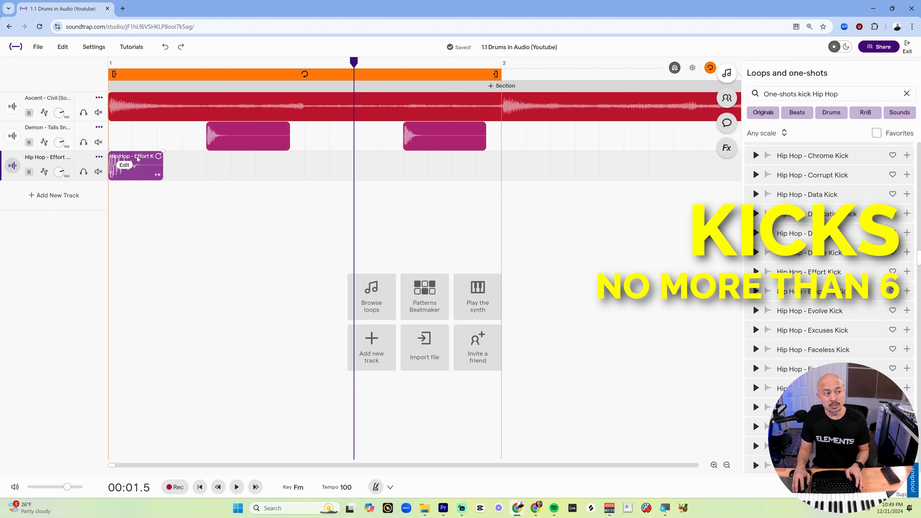
{"action": "left_click_drag", "start_coordinate": [137, 159], "coordinate": [381, 174]}
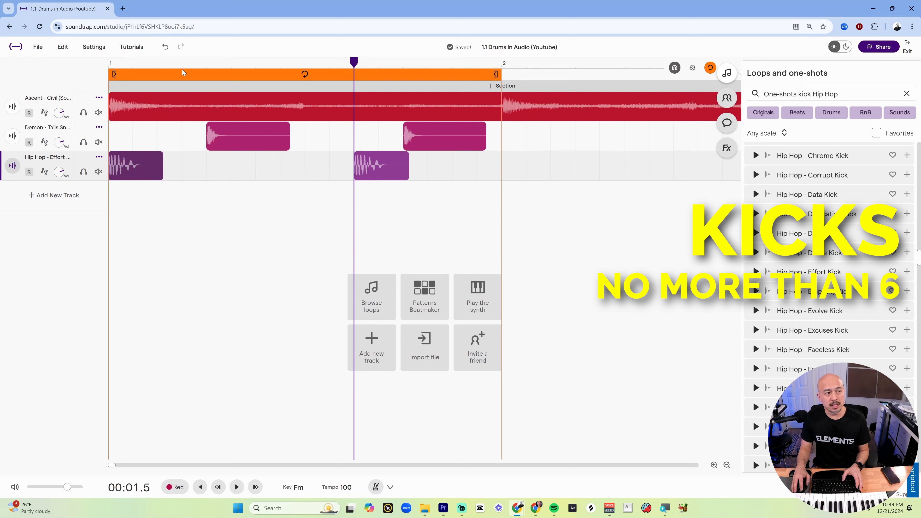
{"action": "key", "text": "space"}
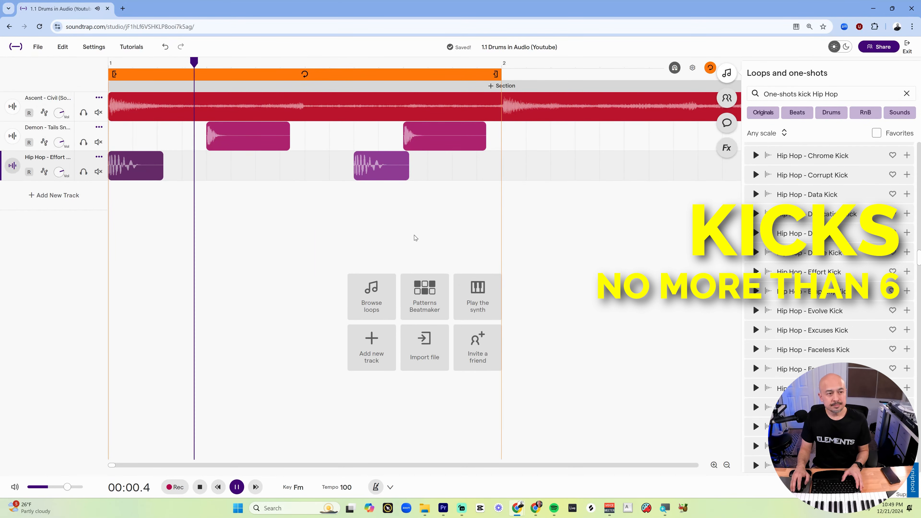
Search the one-shots library for closed hat samples.
{"action": "key", "text": "space"}
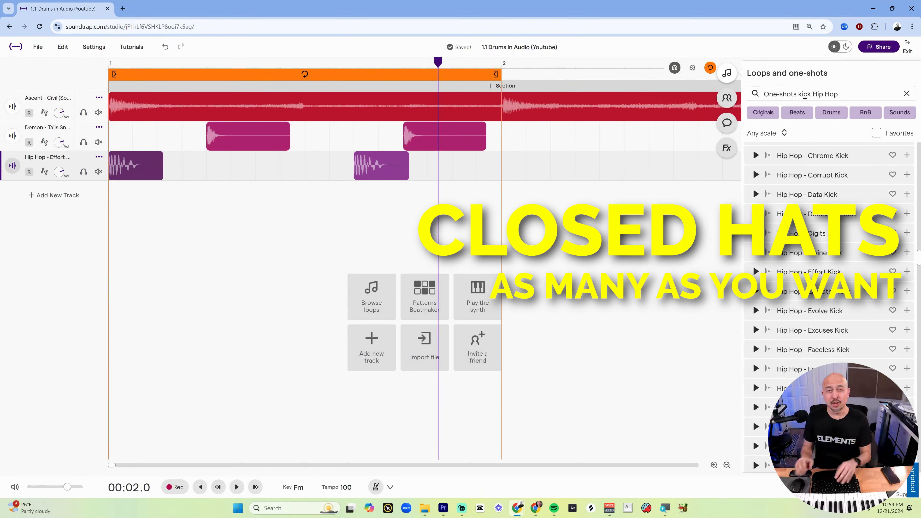
{"action": "left_click", "coordinate": [805, 95]}
{"action": "type", "text": "closed hat"}
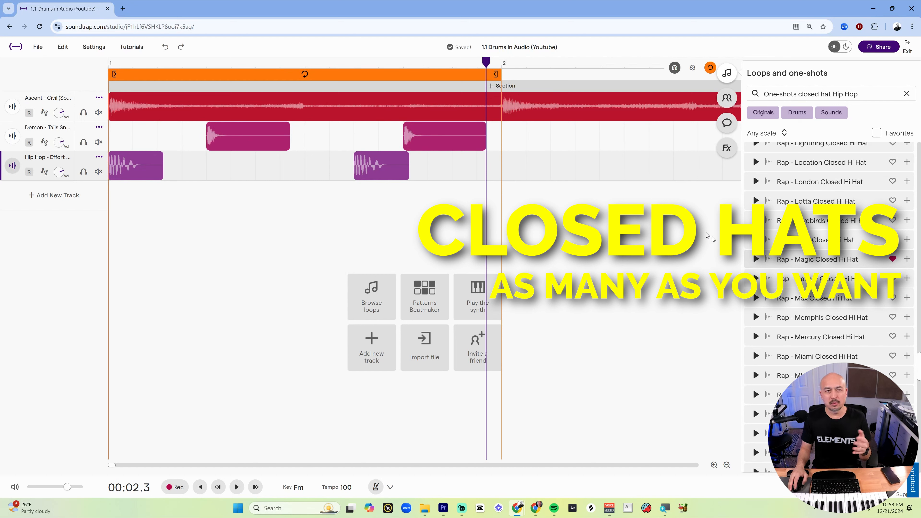
Add the Rap - Magic Closed Hi Hat one-shot on a new track at the start of bar 1.
{"action": "key", "text": "space"}
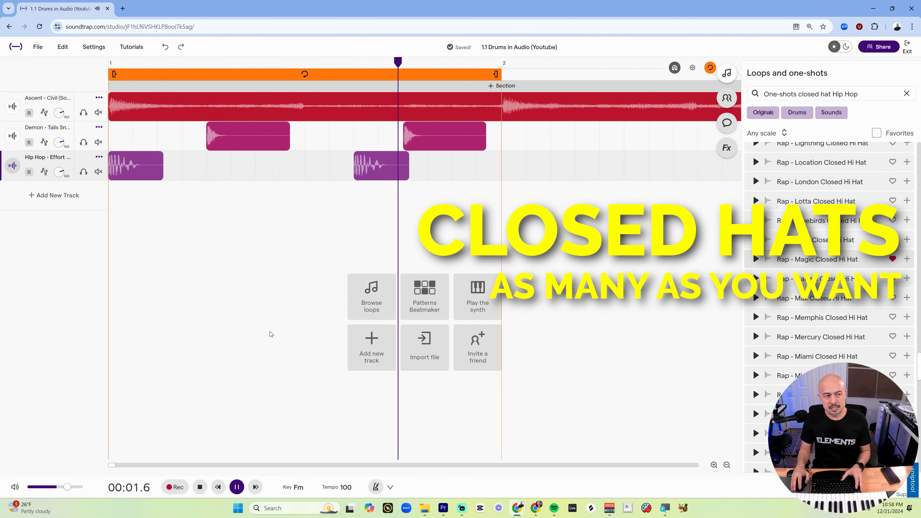
{"action": "key", "text": "space"}
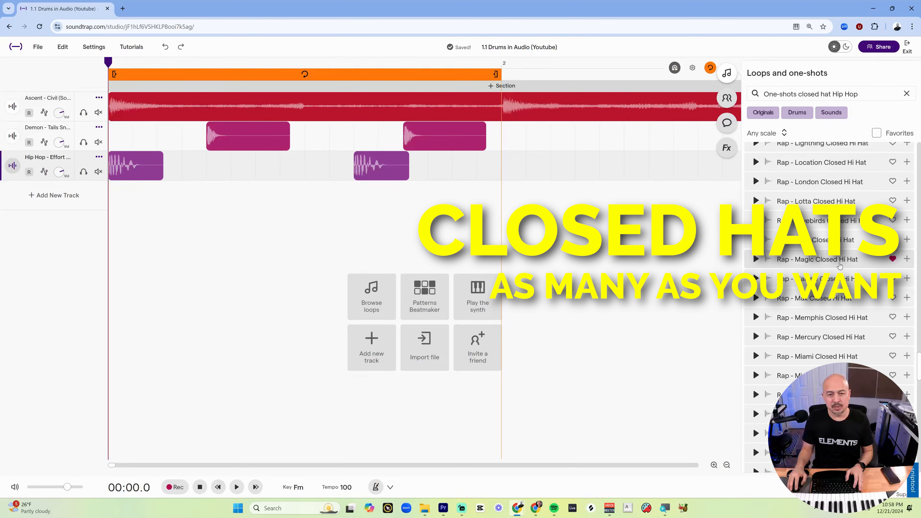
{"action": "left_click_drag", "start_coordinate": [840, 267], "coordinate": [120, 196]}
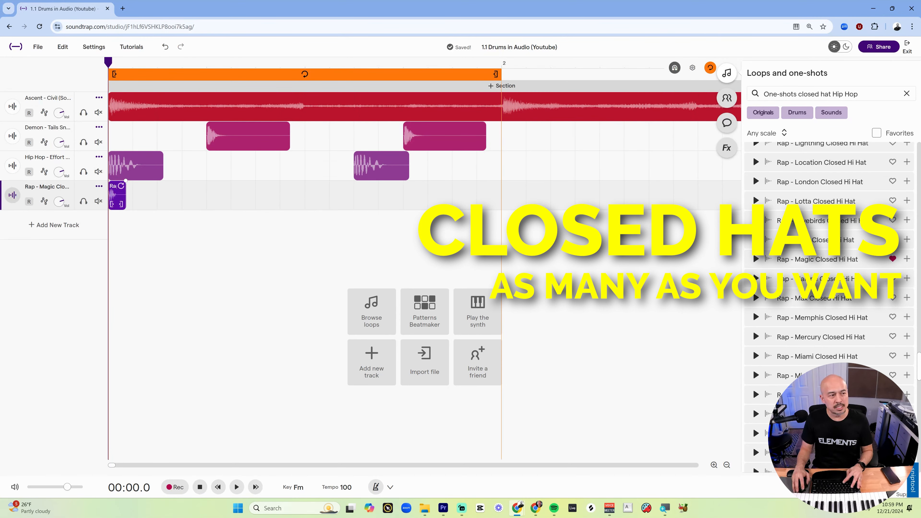
Paste copies of the closed hat on the next two 16th-note positions after beat 1 and play back.
{"action": "left_click", "coordinate": [130, 63]}
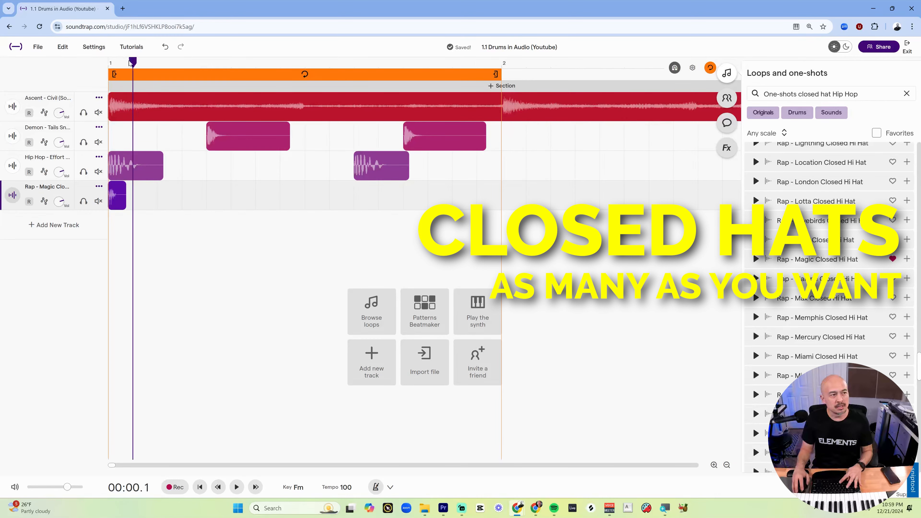
{"action": "key", "text": "ctrl+v"}
{"action": "left_click_drag", "start_coordinate": [150, 63], "coordinate": [157, 63]}
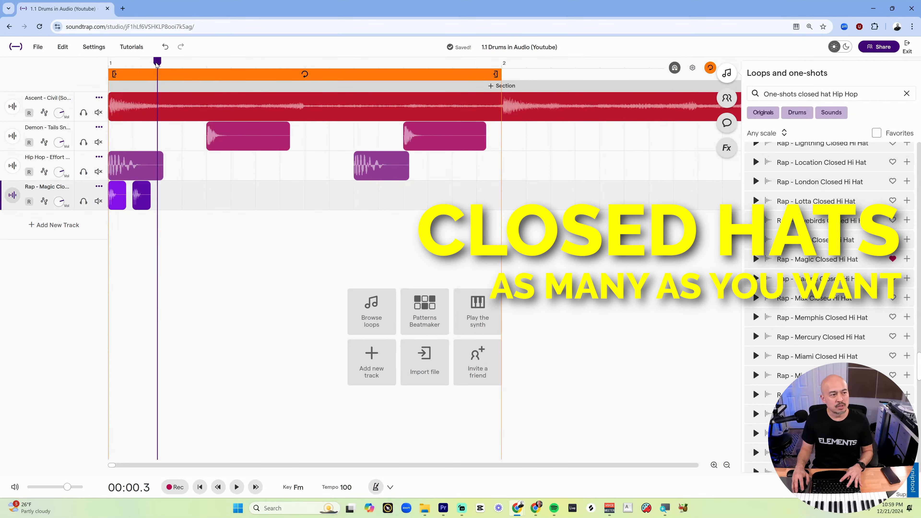
{"action": "key", "text": "ctrl+v"}
{"action": "key", "text": "space"}
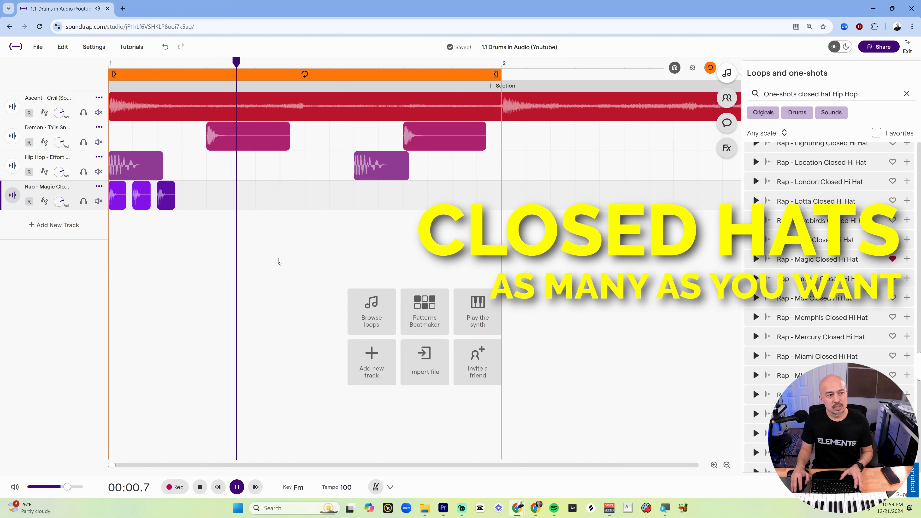
Paste more closed-hat copies across beats 2 and 3 of bar 1.
{"action": "key", "text": "space"}
{"action": "left_click", "coordinate": [257, 196]}
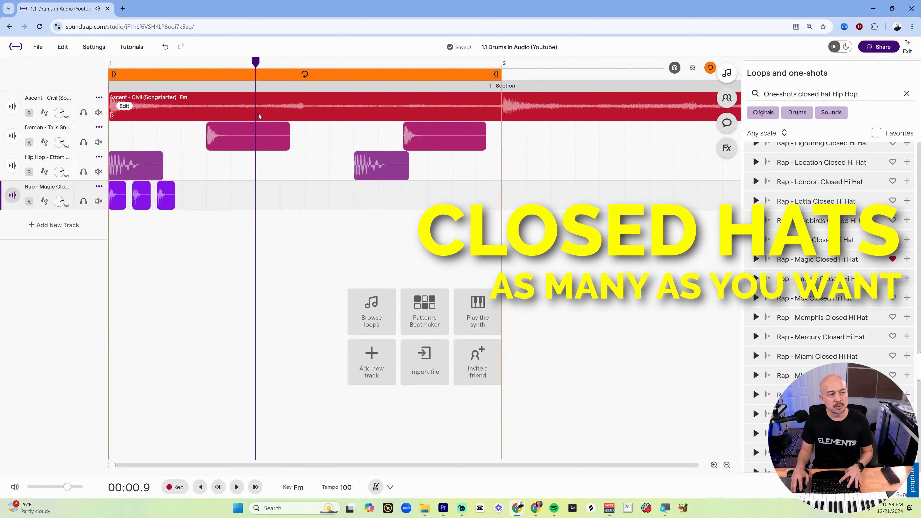
{"action": "key", "text": "ctrl+v"}
{"action": "left_click", "coordinate": [306, 188]}
{"action": "key", "text": "ctrl+v"}
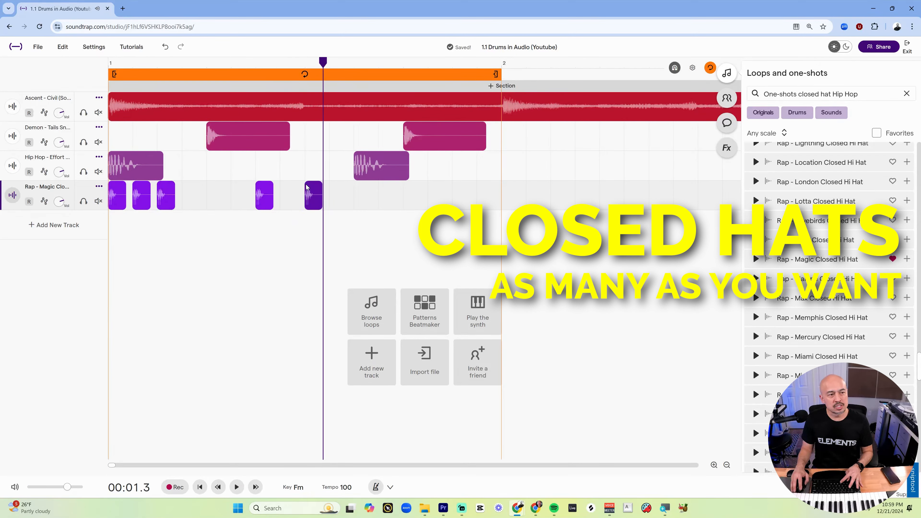
{"action": "left_click", "coordinate": [355, 196]}
{"action": "key", "text": "ctrl+v"}
{"action": "key", "text": "ctrl+v"}
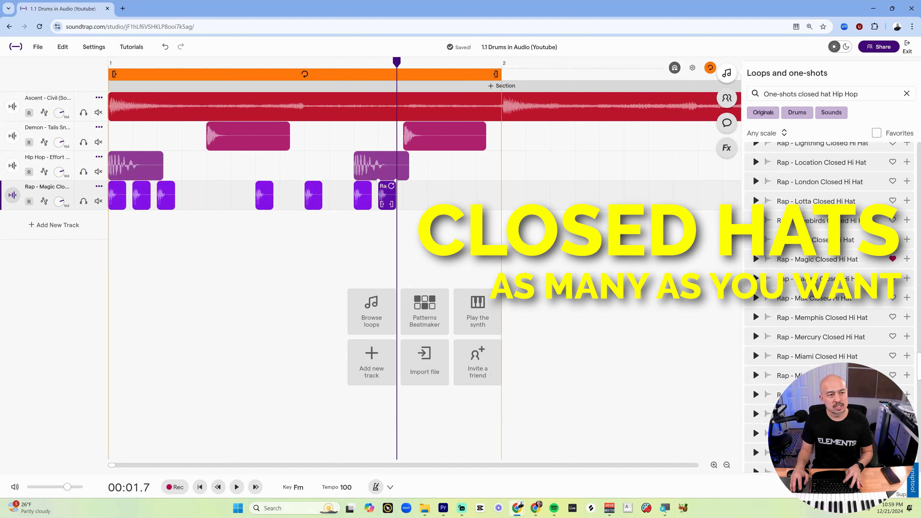
Play the bar back and delete the closed hat on beat 3.
{"action": "left_click", "coordinate": [100, 70]}
{"action": "key", "text": "space"}
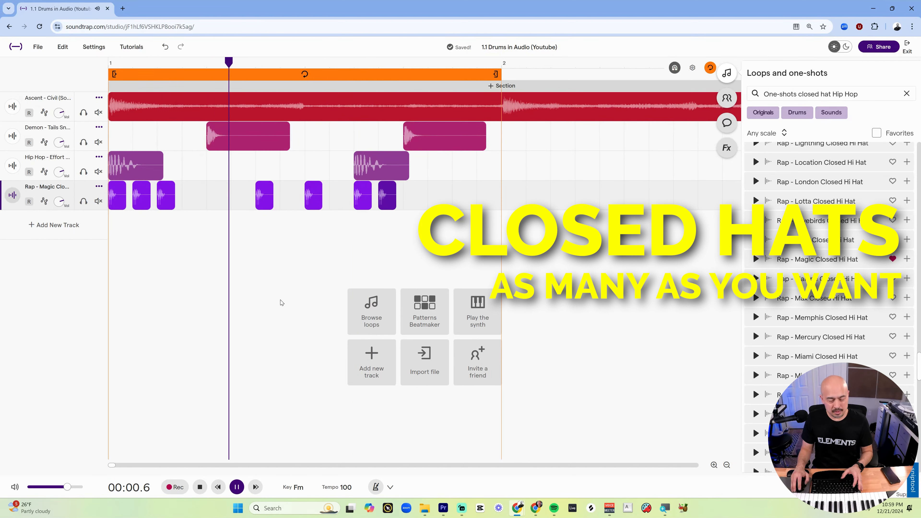
{"action": "left_click", "coordinate": [314, 196]}
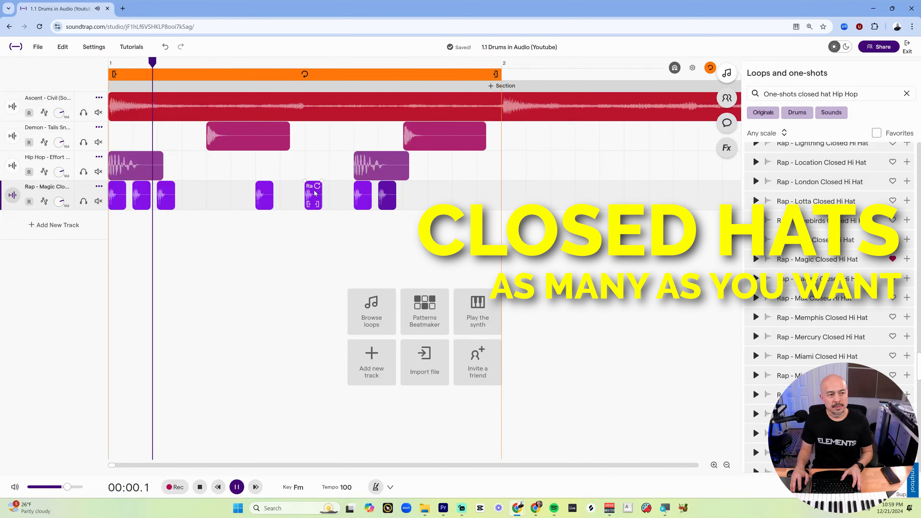
{"action": "key", "text": "Delete"}
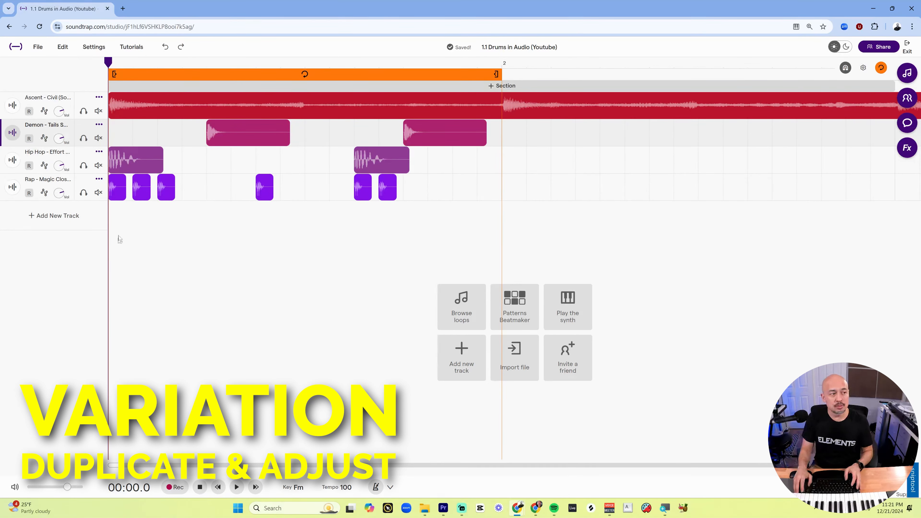
Extend the loop region to cover bars 1 and 2.
{"action": "scroll", "coordinate": [111, 222], "scroll_direction": "down", "scroll_amount": 4}
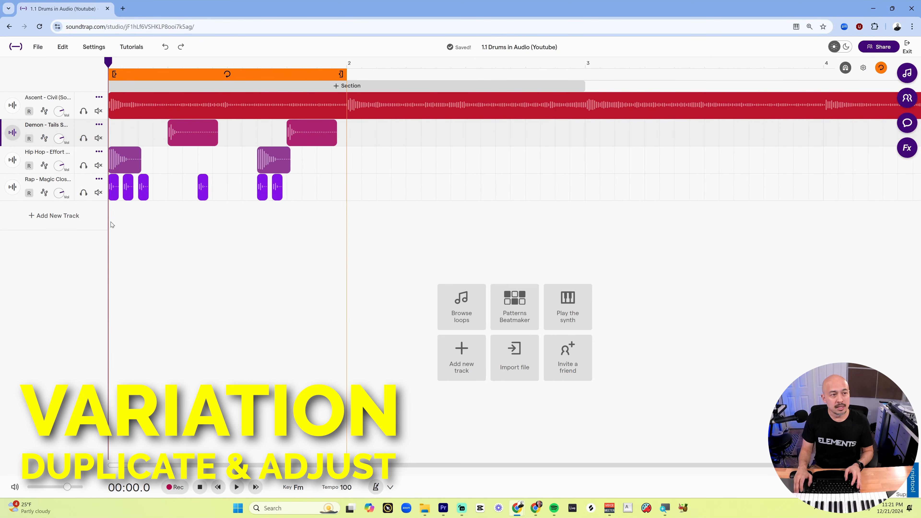
{"action": "left_click_drag", "start_coordinate": [304, 74], "coordinate": [508, 74]}
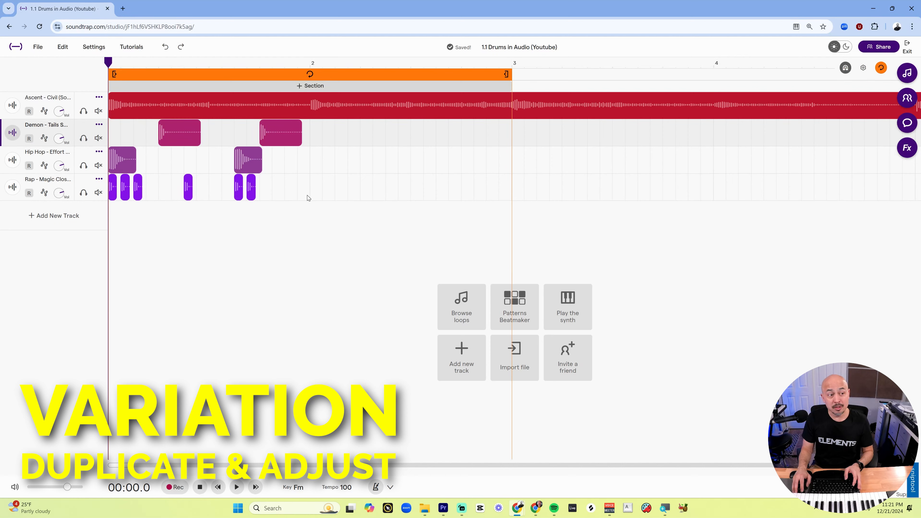
Select bar 1's snare, kick and hat regions, duplicate them into bar 2, and play back.
{"action": "left_click_drag", "start_coordinate": [305, 195], "coordinate": [118, 129]}
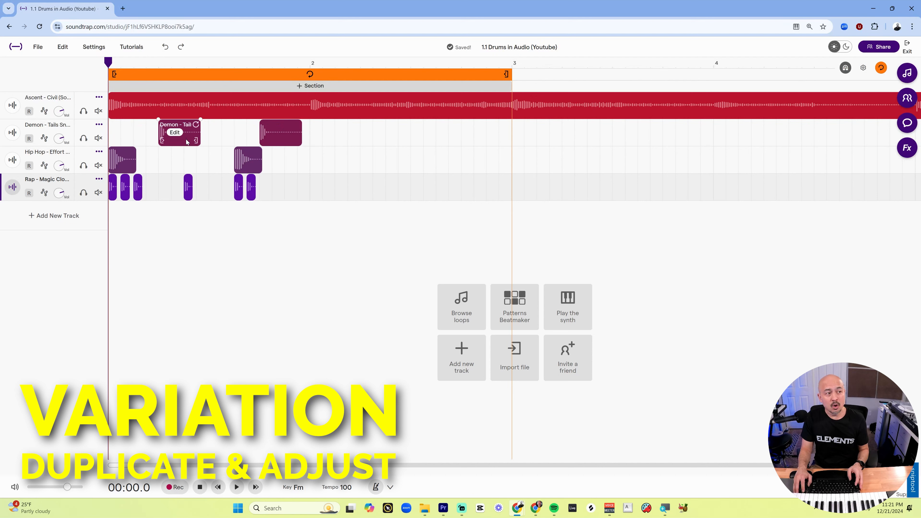
{"action": "left_click_drag", "start_coordinate": [183, 145], "coordinate": [388, 130]}
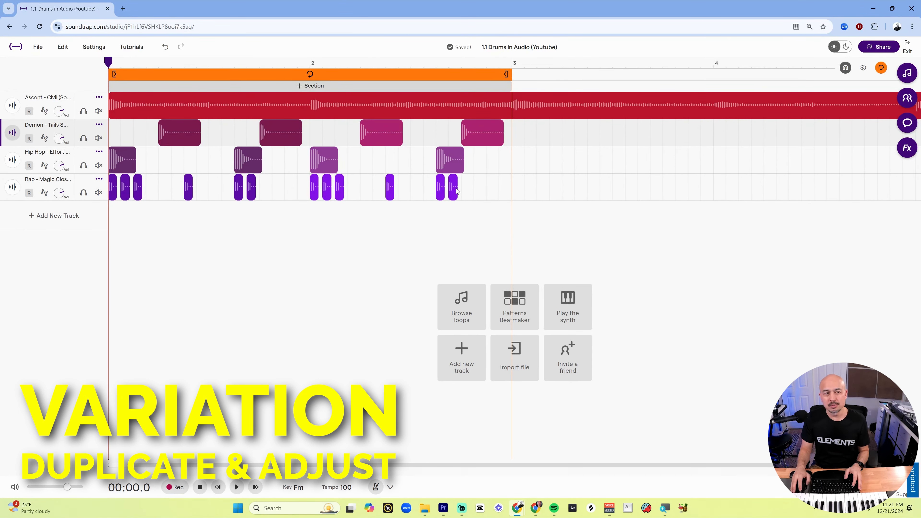
{"action": "mouse_move", "coordinate": [453, 173]}
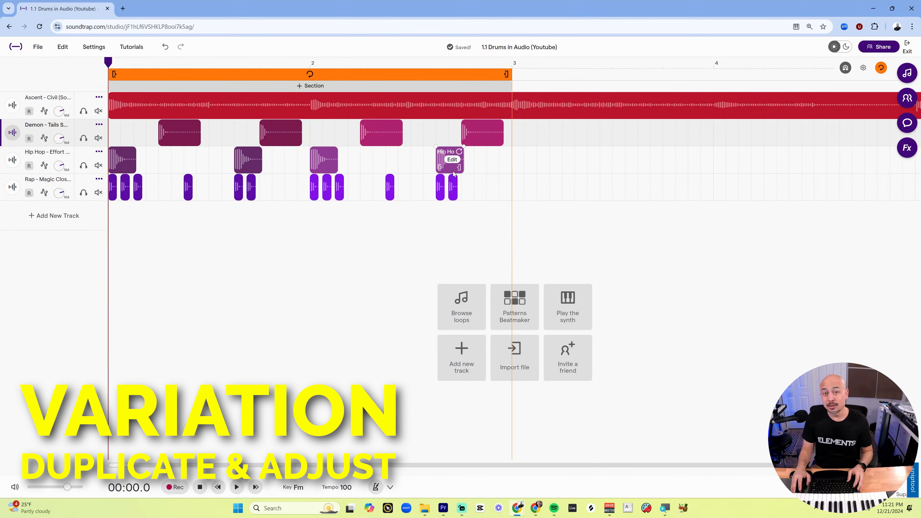
{"action": "key", "text": "space"}
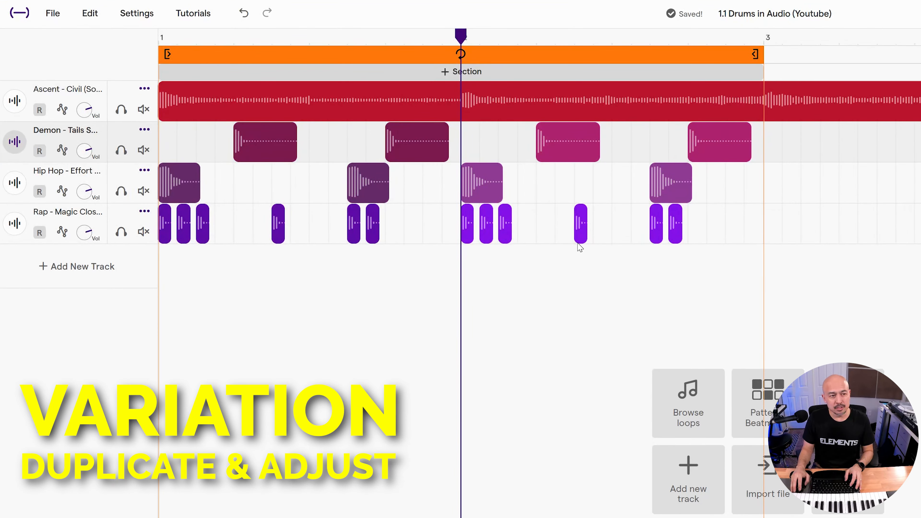
Paste an extra closed hat on beat 3 of bar 2.
{"action": "left_click", "coordinate": [522, 210]}
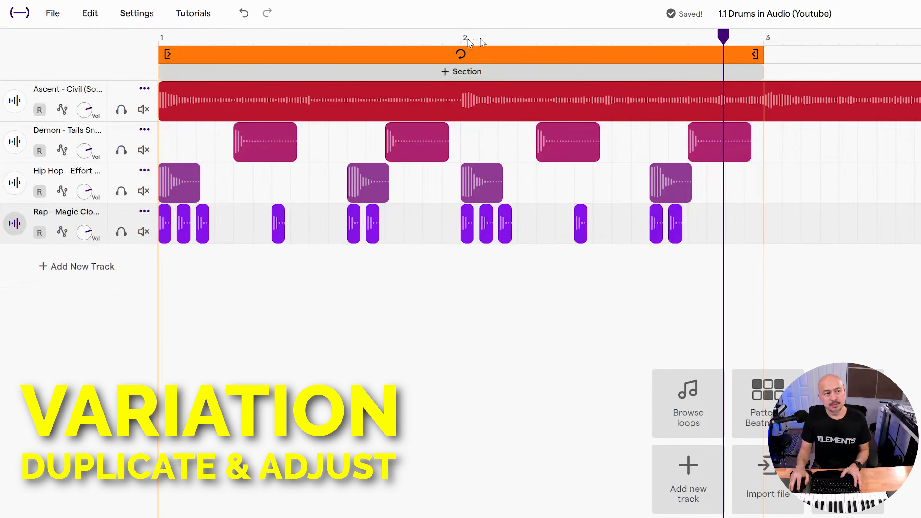
{"action": "left_click", "coordinate": [582, 223]}
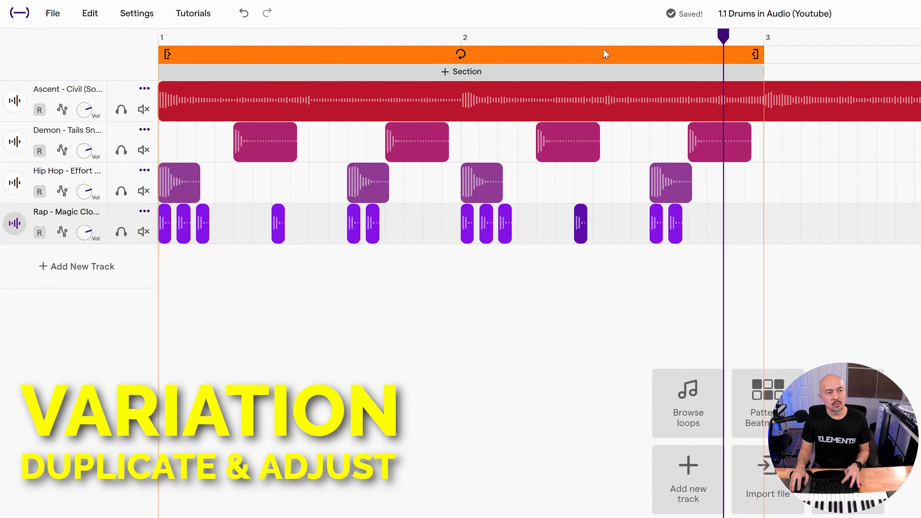
{"action": "left_click", "coordinate": [594, 40]}
{"action": "left_click", "coordinate": [612, 39]}
{"action": "key", "text": "ctrl+v"}
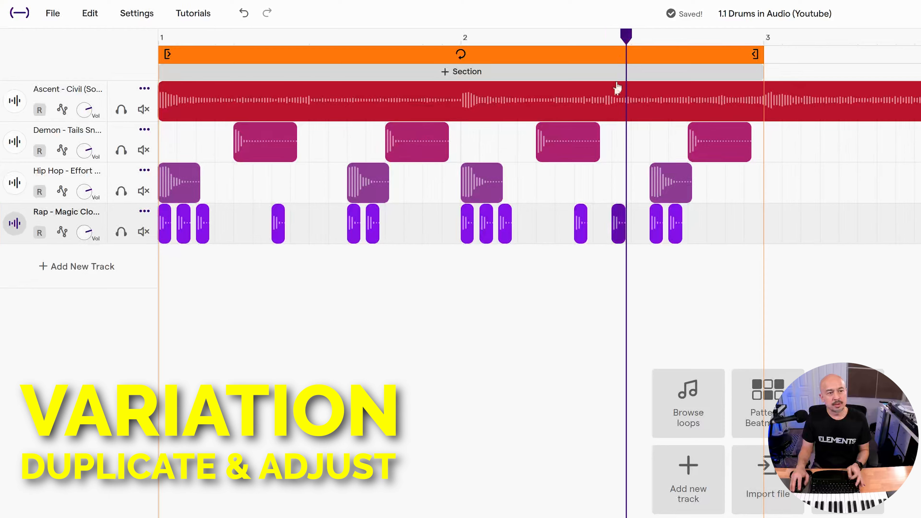
Search the Hip Hop one-shots for percussion samples.
{"action": "left_click", "coordinate": [454, 37]}
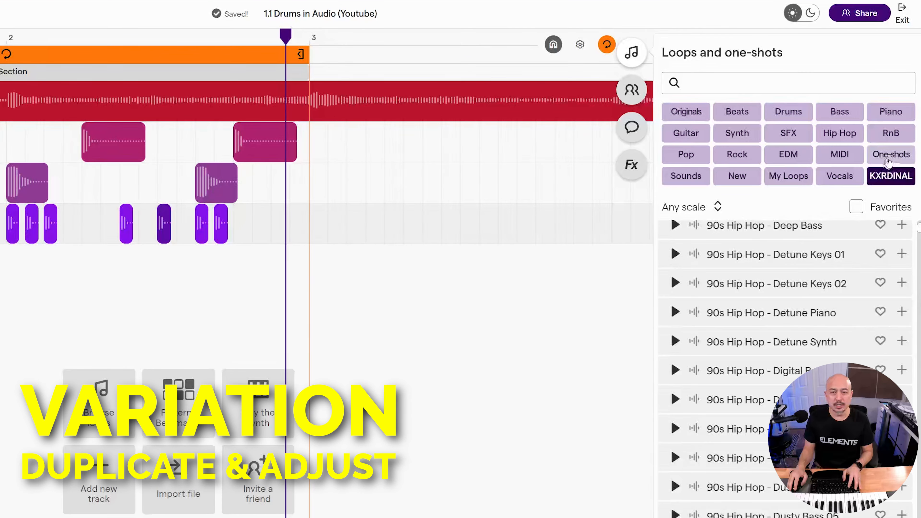
{"action": "left_click", "coordinate": [891, 154]}
{"action": "left_click", "coordinate": [839, 133]}
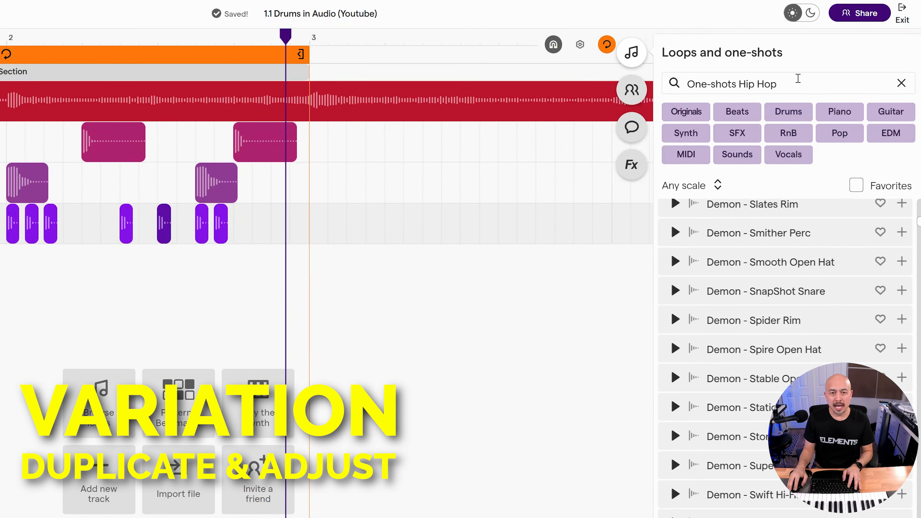
{"action": "left_click", "coordinate": [789, 79]}
{"action": "type", "text": "perc"}
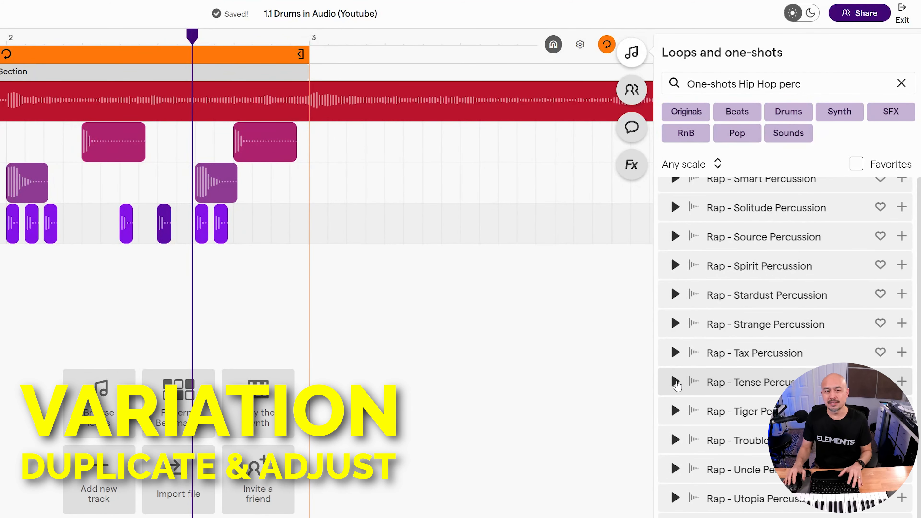
Preview Rap - Tense Percussion and add it on a new track near beat 3 of bar 2.
{"action": "left_click", "coordinate": [677, 383]}
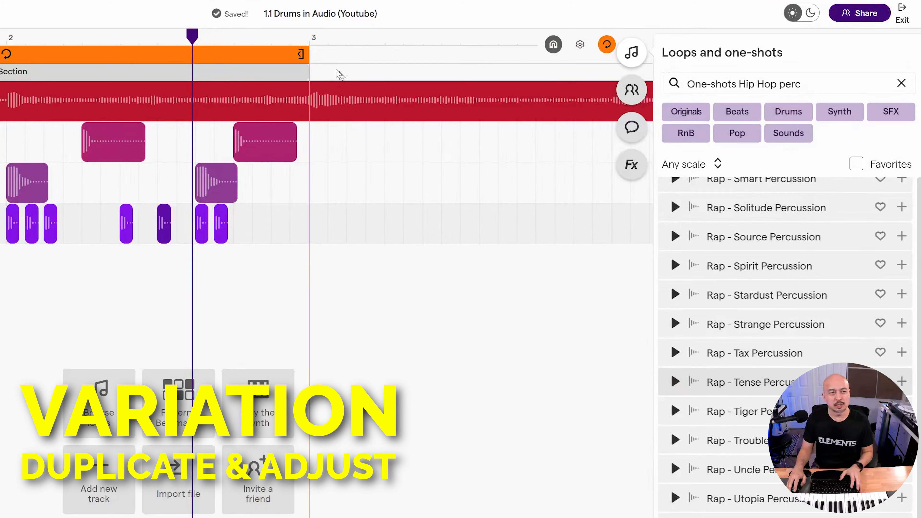
{"action": "left_click", "coordinate": [13, 36]}
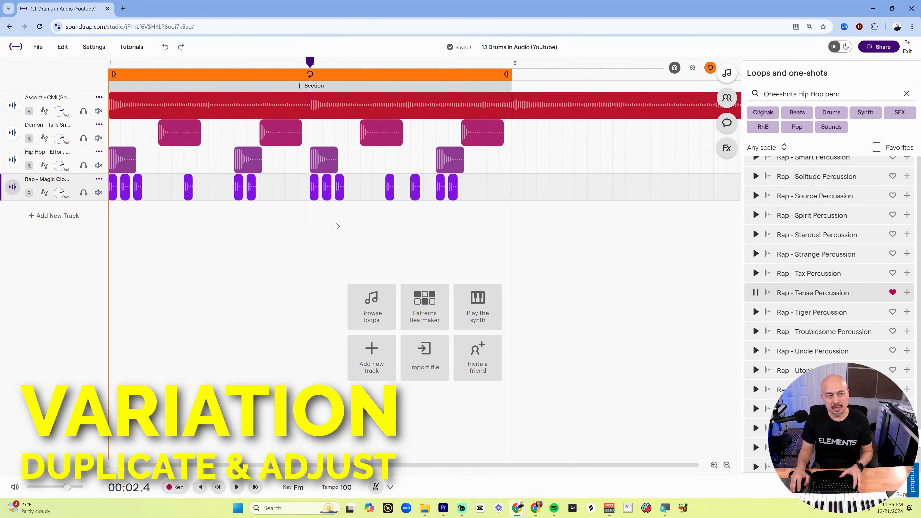
{"action": "left_click", "coordinate": [237, 487]}
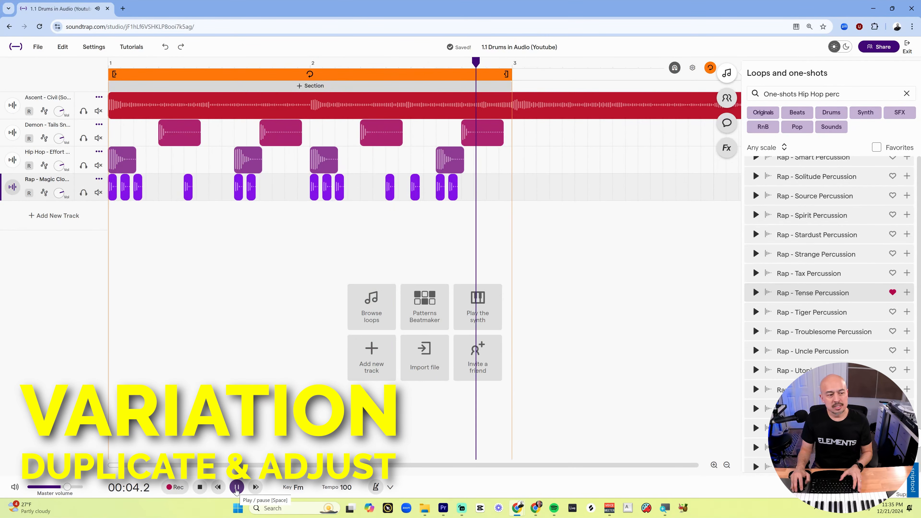
{"action": "left_click", "coordinate": [237, 487]}
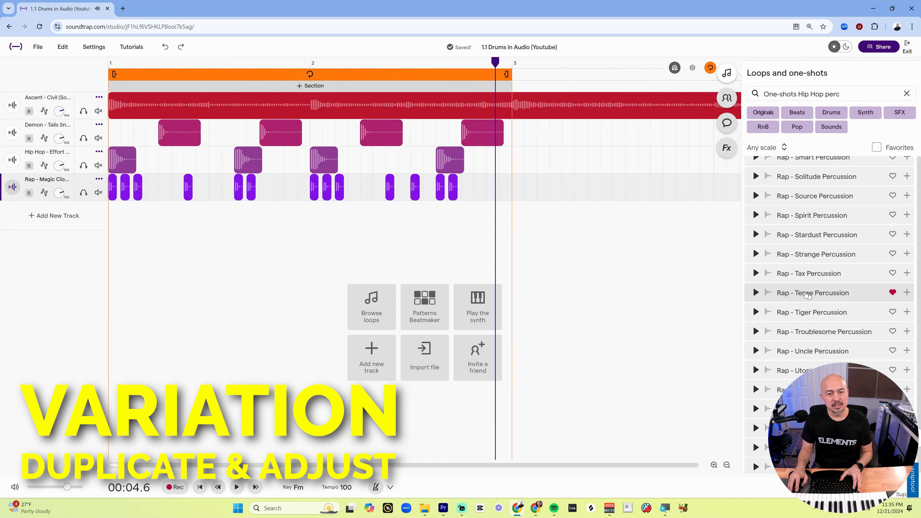
{"action": "left_click_drag", "start_coordinate": [807, 294], "coordinate": [428, 223]}
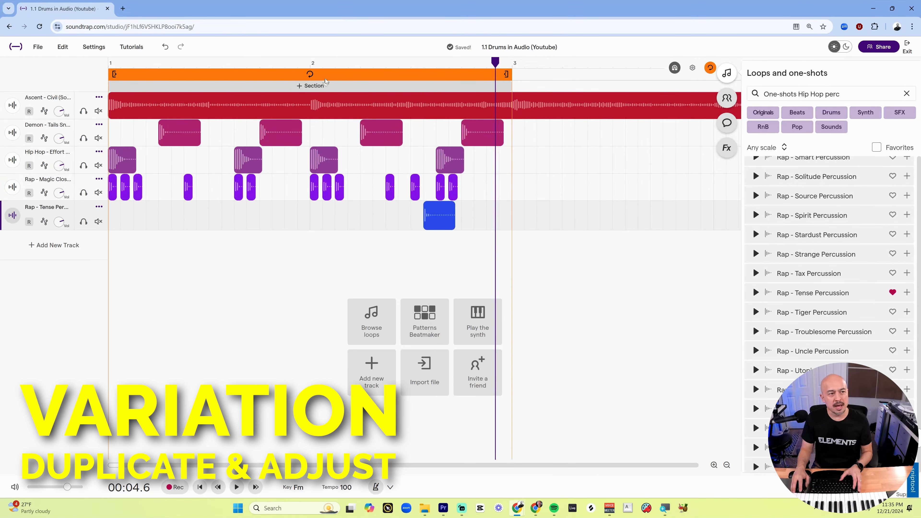
Play back bar 2 with the new percussion hit.
{"action": "left_click", "coordinate": [311, 62]}
{"action": "key", "text": "space"}
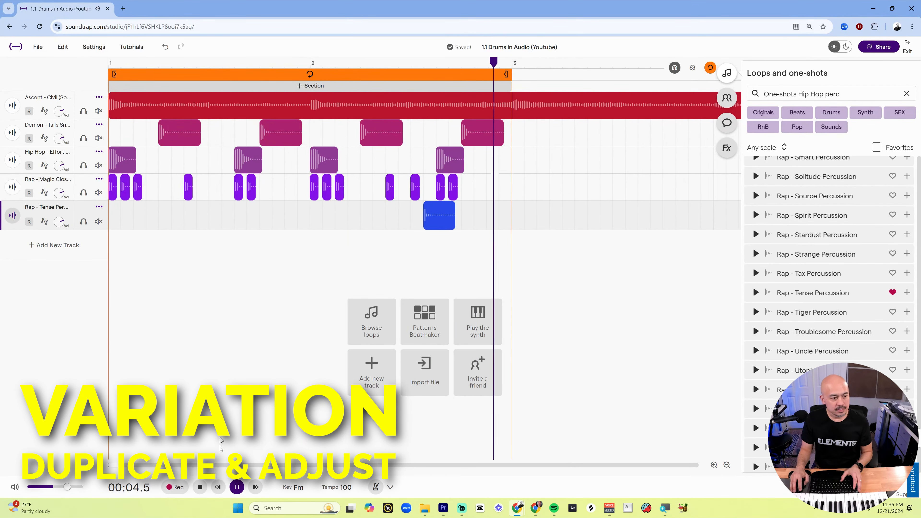
{"action": "key", "text": "space"}
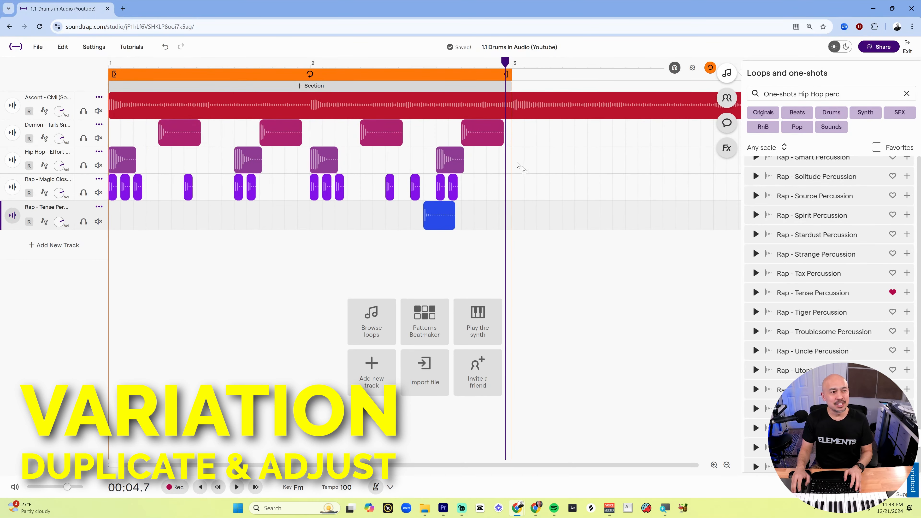
{"action": "scroll", "coordinate": [114, 247], "scroll_direction": "down", "scroll_amount": 2}
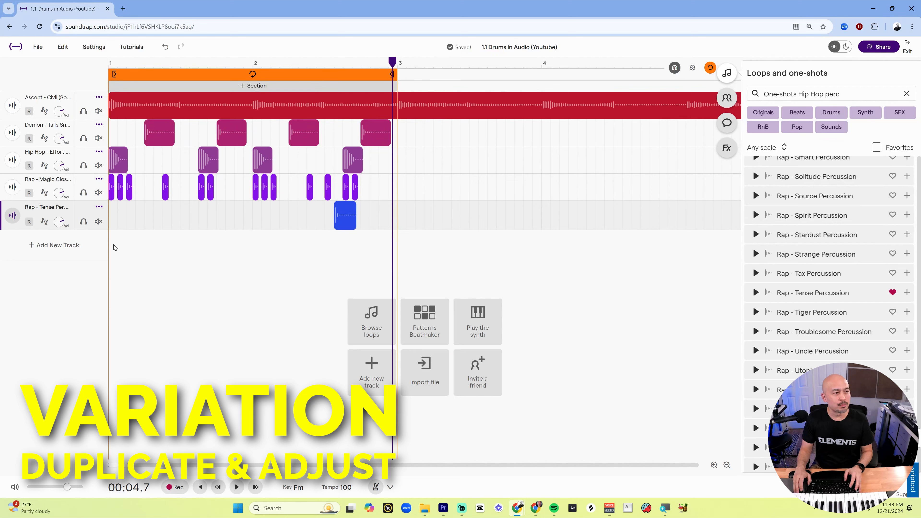
{"action": "scroll", "coordinate": [113, 248], "scroll_direction": "down", "scroll_amount": 1}
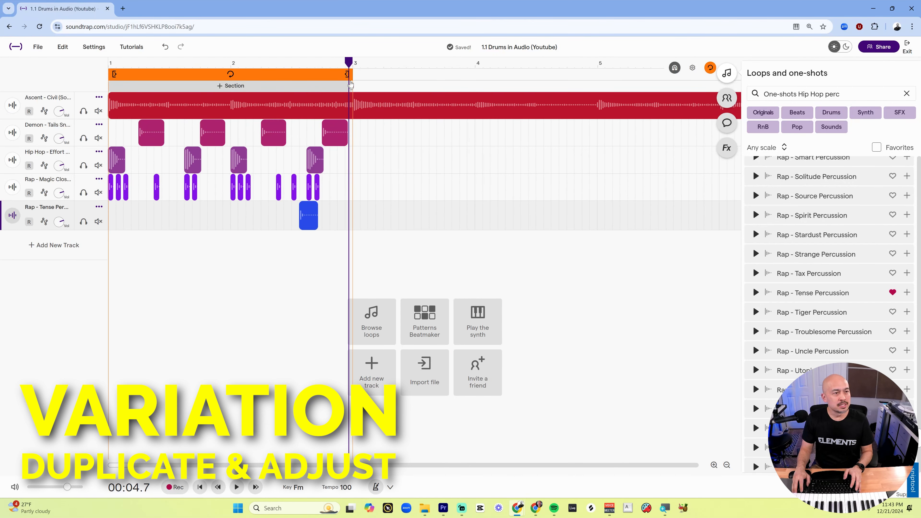
Extend the loop region to bar 5 and duplicate the two-bar beat into bars 3 and 4.
{"action": "left_click_drag", "start_coordinate": [348, 74], "coordinate": [592, 74]}
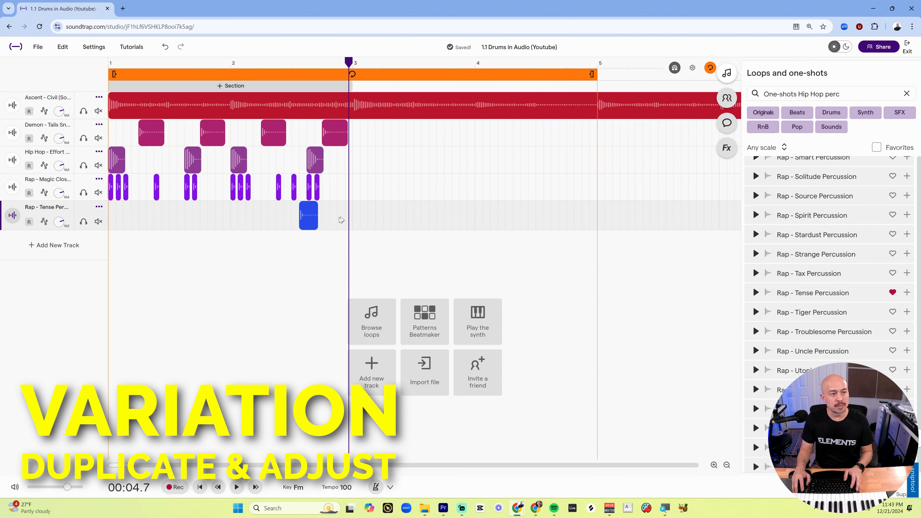
{"action": "left_click_drag", "start_coordinate": [350, 65], "coordinate": [368, 64]}
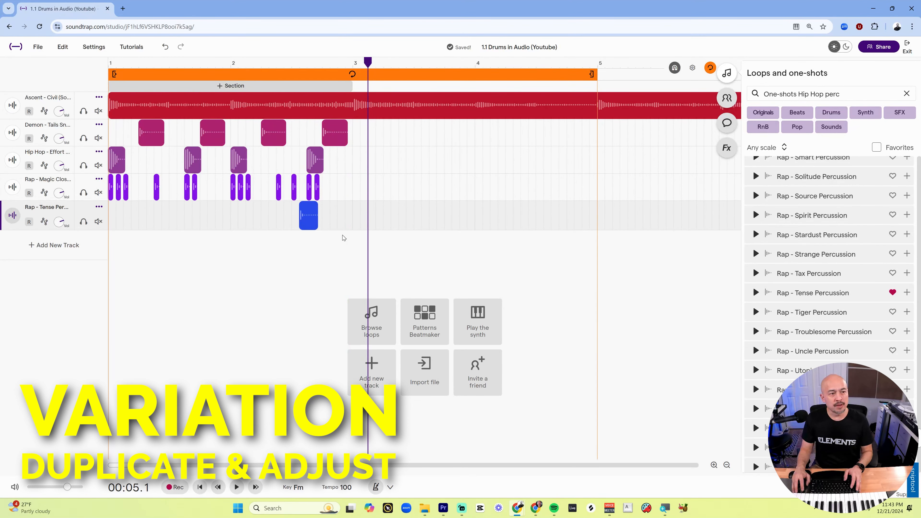
{"action": "left_click_drag", "start_coordinate": [349, 222], "coordinate": [391, 133]}
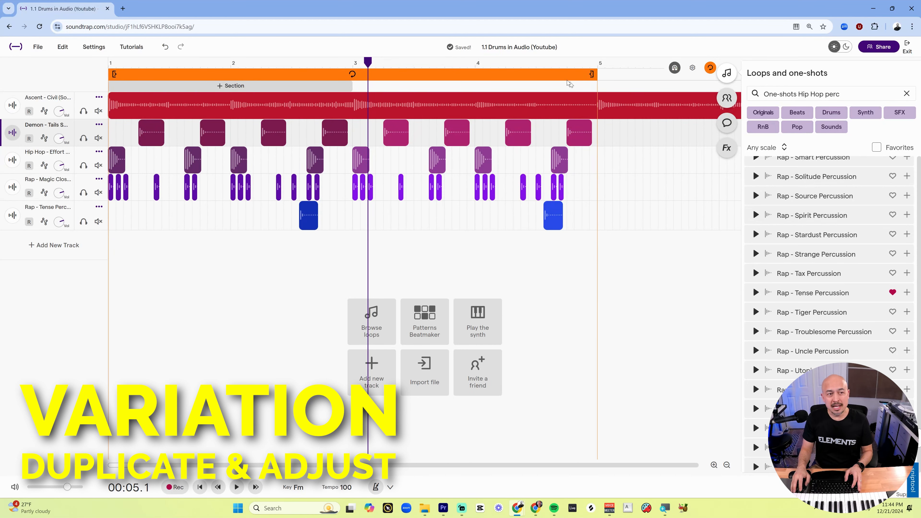
Add two extra short snare hits at the very end of bar 4 to create a snare fill.
{"action": "mouse_move", "coordinate": [491, 106]}
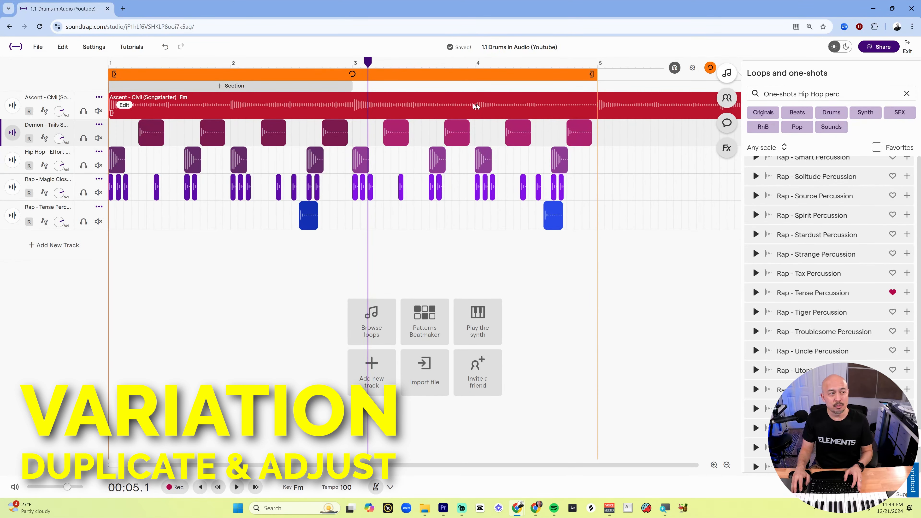
{"action": "scroll", "coordinate": [489, 209], "scroll_direction": "up", "scroll_amount": 2}
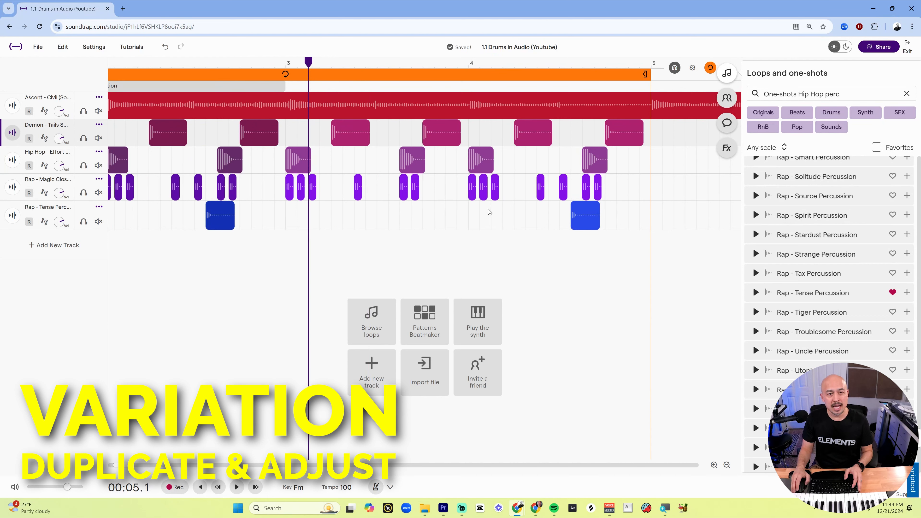
{"action": "scroll", "coordinate": [526, 246], "scroll_direction": "up", "scroll_amount": 1}
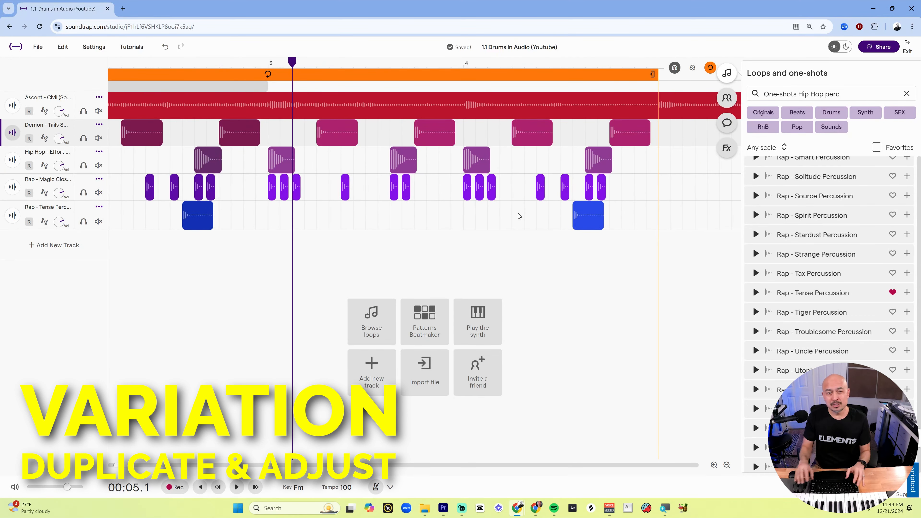
{"action": "mouse_move", "coordinate": [646, 133]}
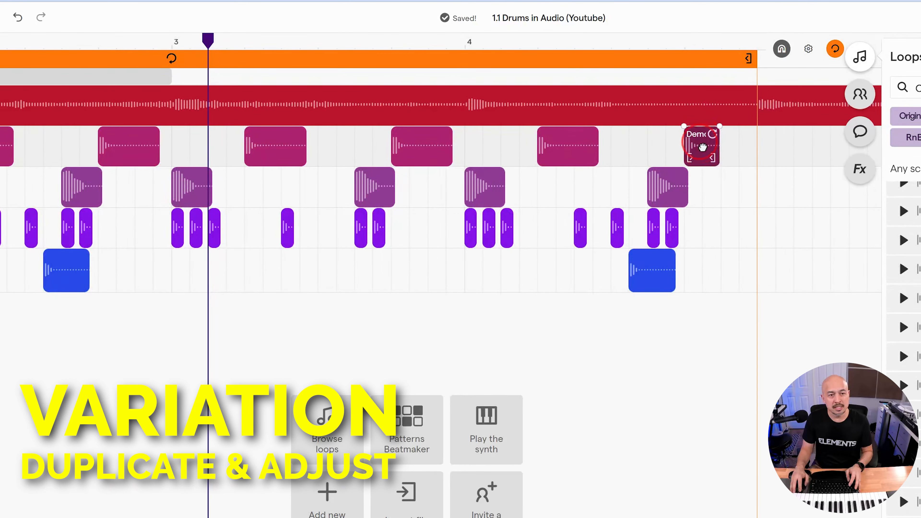
{"action": "left_click_drag", "start_coordinate": [703, 147], "coordinate": [735, 160]}
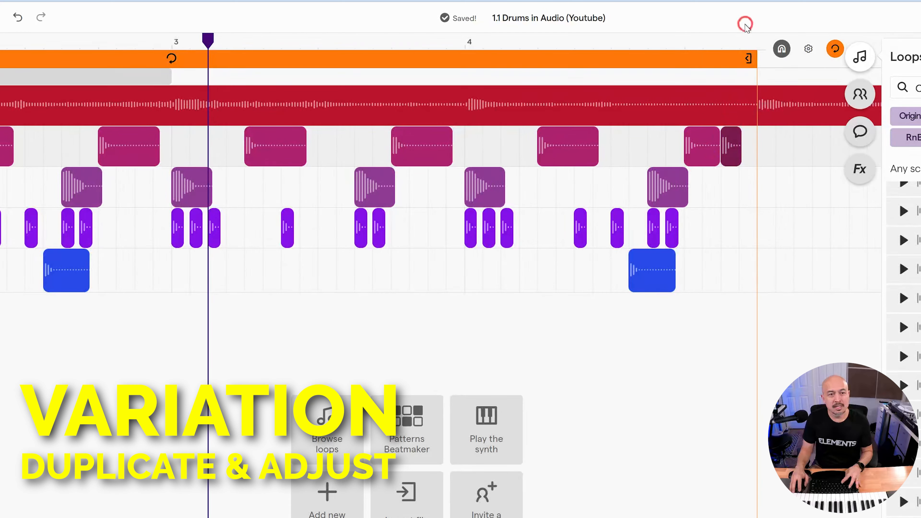
{"action": "left_click", "coordinate": [740, 39]}
{"action": "key", "text": "ctrl+v"}
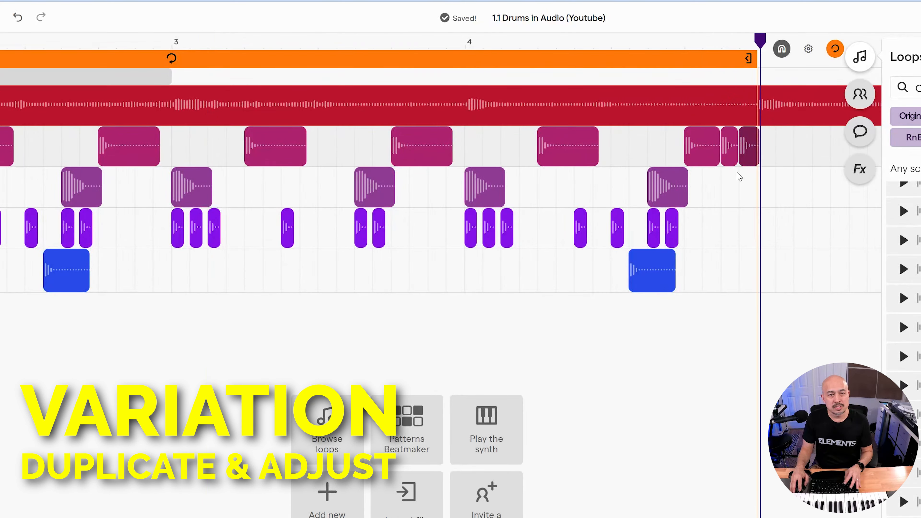
Play back the beat from the start of bar 4.
{"action": "left_click", "coordinate": [457, 46]}
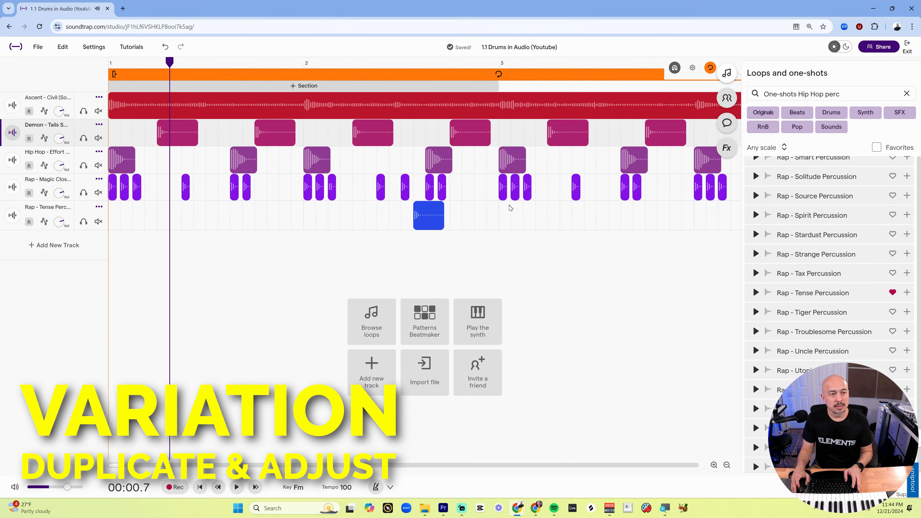
{"action": "scroll", "coordinate": [510, 208], "scroll_direction": "down", "scroll_amount": 4}
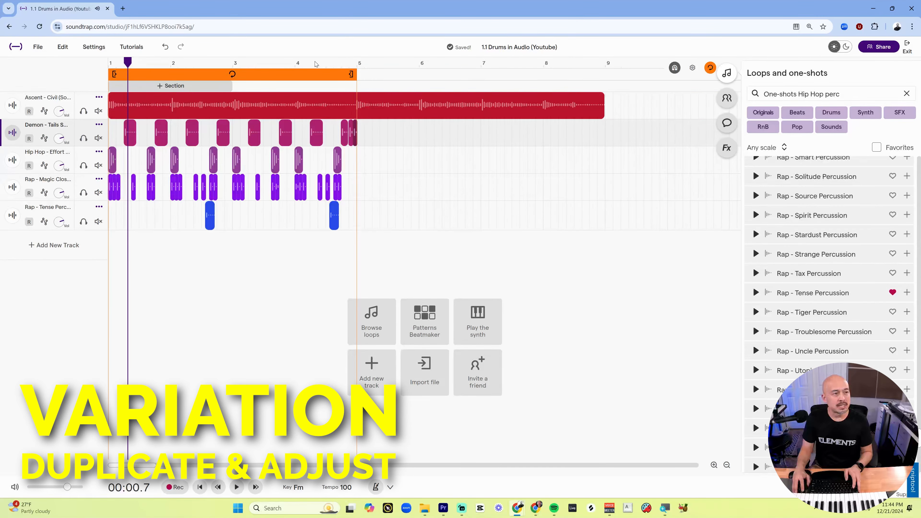
{"action": "left_click", "coordinate": [302, 65]}
{"action": "scroll", "coordinate": [325, 189], "scroll_direction": "up", "scroll_amount": 4}
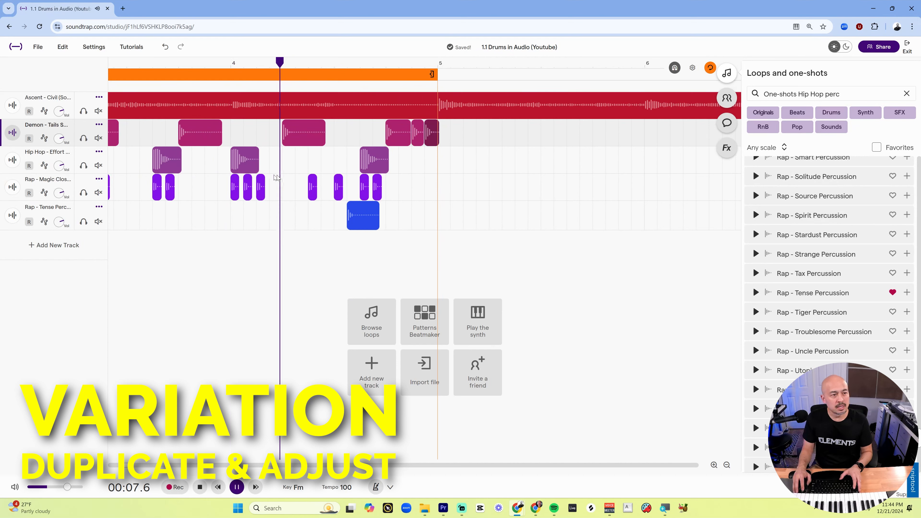
{"action": "key", "text": "space"}
Copy a kick and paste two extra kick hits in the second half of bar 4.
{"action": "left_click", "coordinate": [244, 160]}
{"action": "key", "text": "ctrl+c"}
{"action": "key", "text": "ctrl+v"}
{"action": "key", "text": "space"}
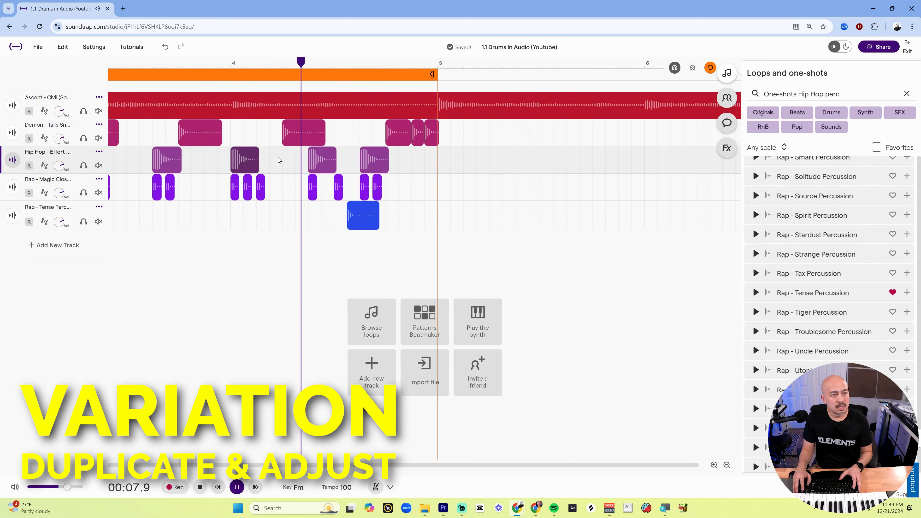
{"action": "key", "text": "space"}
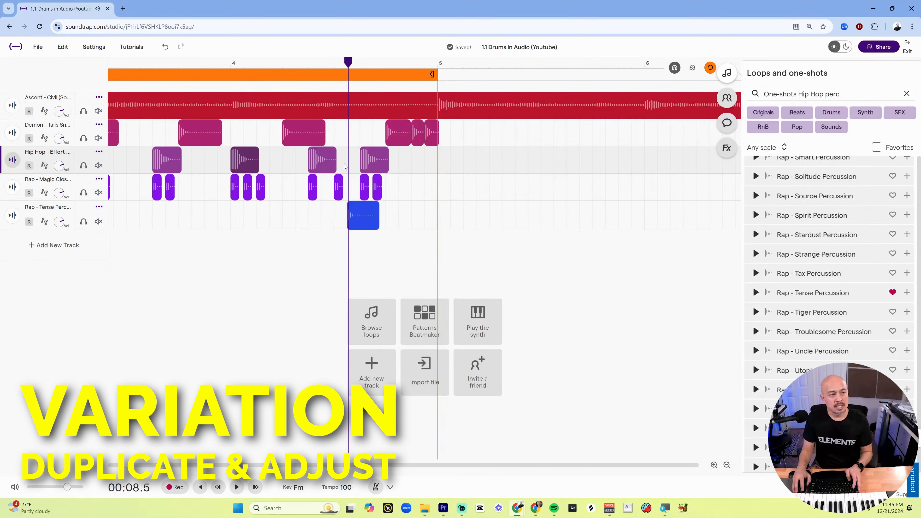
{"action": "left_click_drag", "start_coordinate": [322, 152], "coordinate": [348, 152]}
{"action": "key", "text": "ctrl+z"}
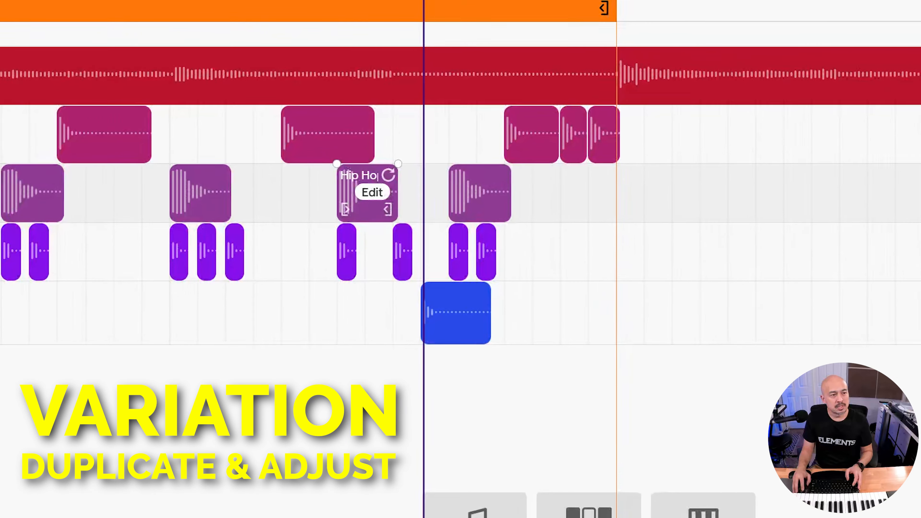
{"action": "left_click_drag", "start_coordinate": [393, 213], "coordinate": [401, 215]}
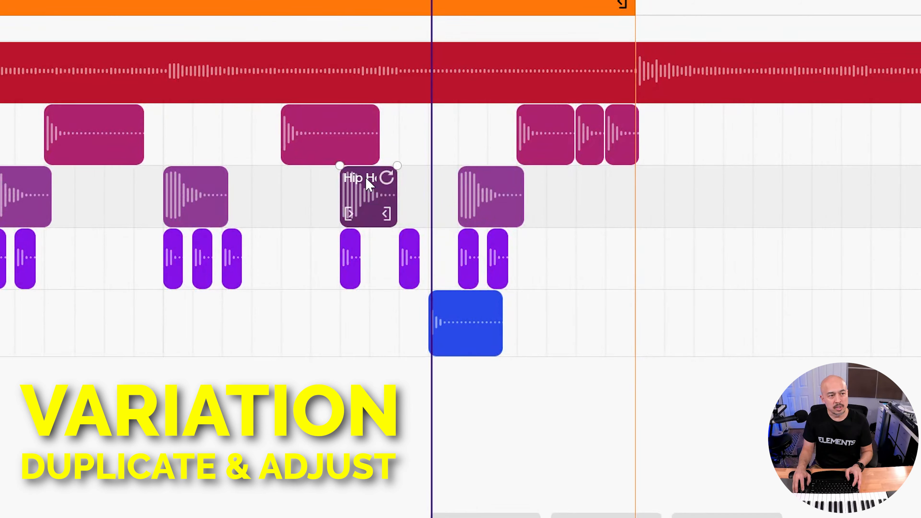
{"action": "left_click_drag", "start_coordinate": [367, 179], "coordinate": [427, 185]}
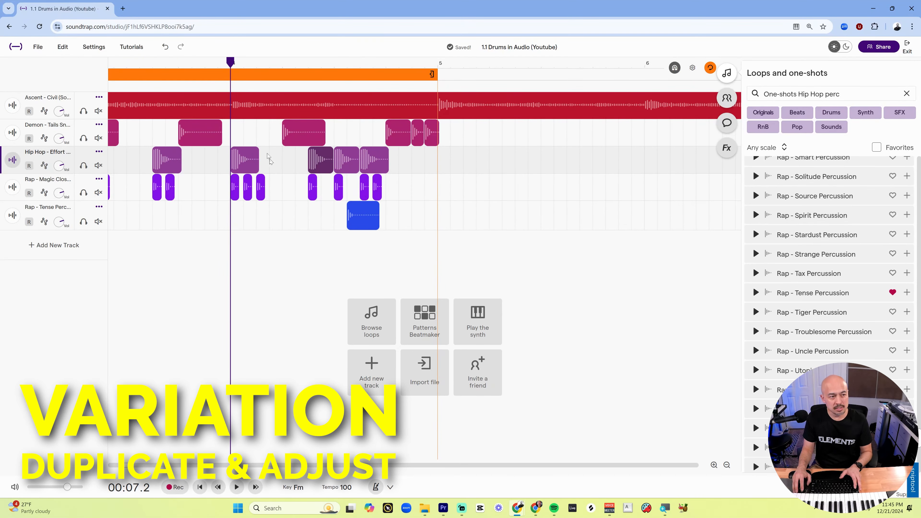
{"action": "key", "text": "space"}
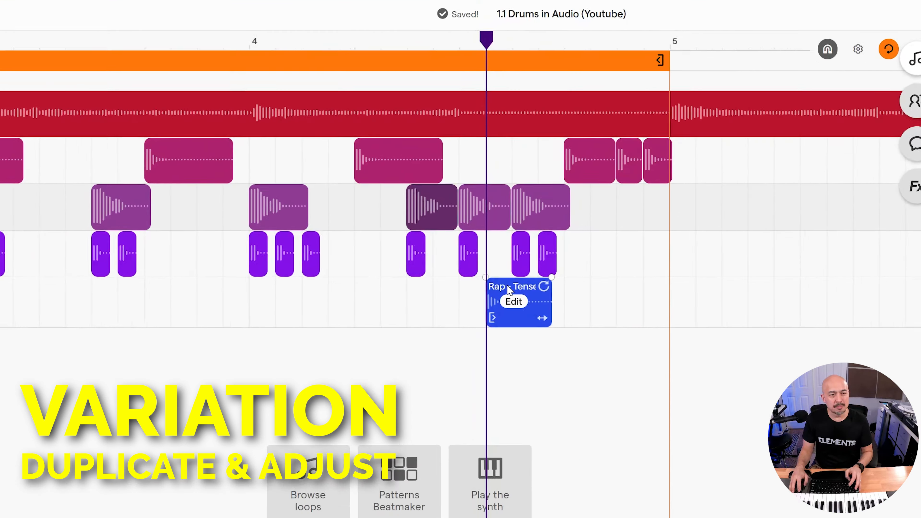
{"action": "left_click", "coordinate": [489, 208]}
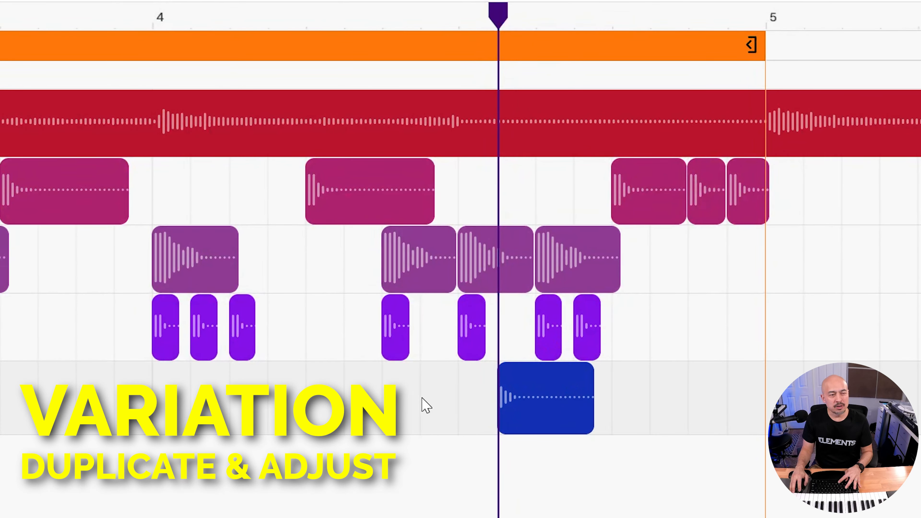
{"action": "left_click_drag", "start_coordinate": [582, 421], "coordinate": [561, 420]}
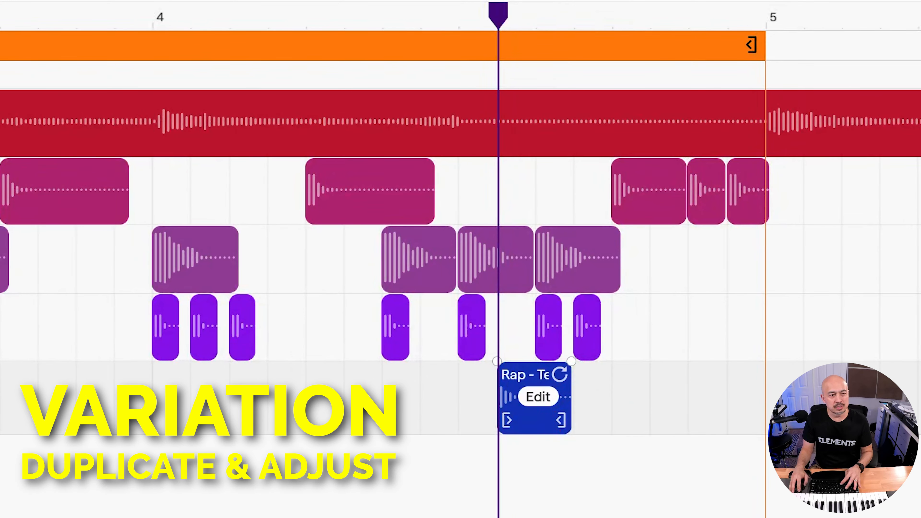
{"action": "key", "text": "ctrl+z"}
{"action": "left_click_drag", "start_coordinate": [421, 417], "coordinate": [482, 417]}
{"action": "left_click", "coordinate": [547, 372]}
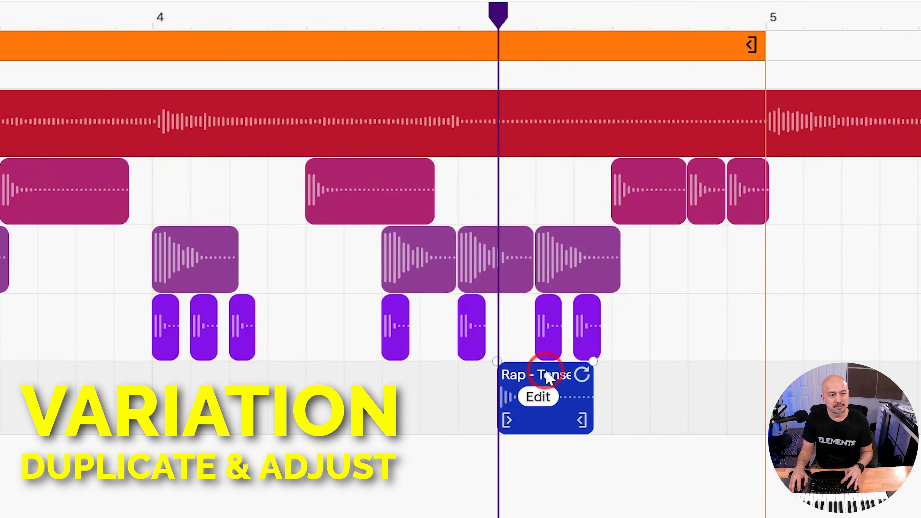
{"action": "left_click", "coordinate": [421, 16]}
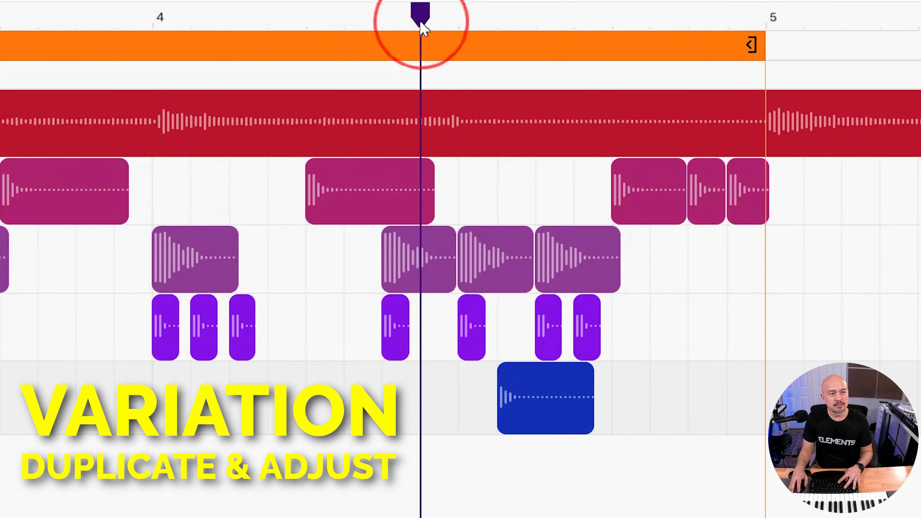
{"action": "left_click", "coordinate": [429, 413]}
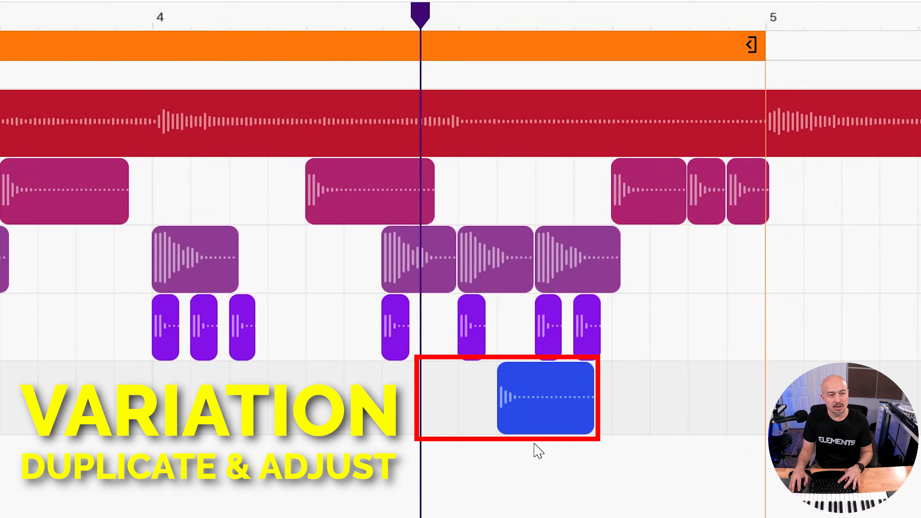
{"action": "key", "text": "ctrl+v"}
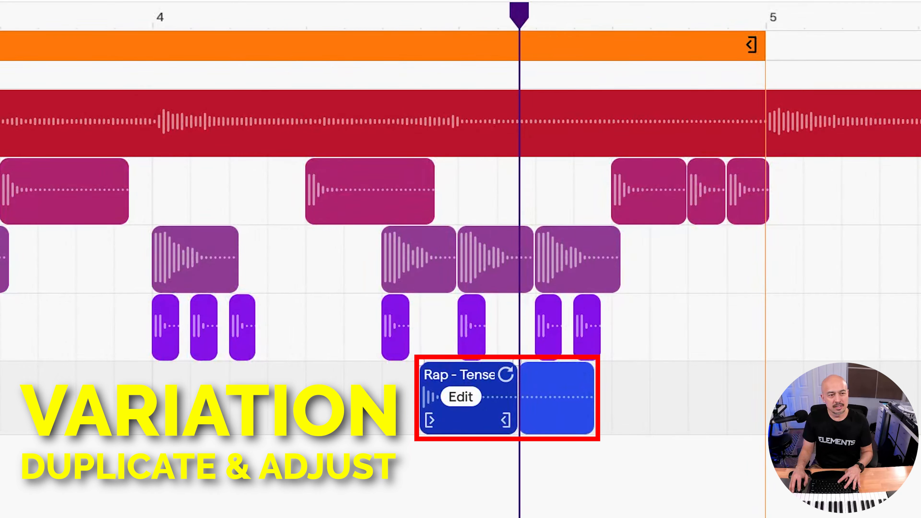
{"action": "key", "text": "ctrl+z"}
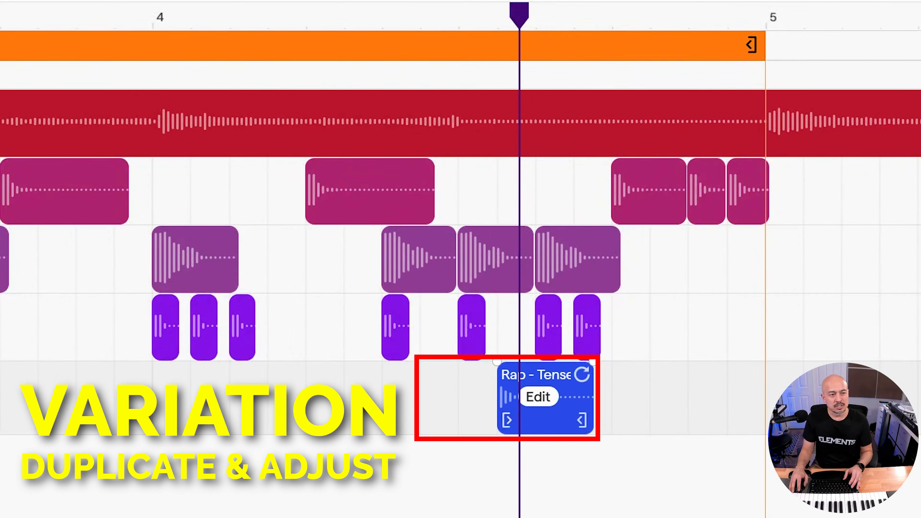
Shorten the bar-4 percussion hit and paste a copy of it just before the original.
{"action": "left_click_drag", "start_coordinate": [581, 420], "coordinate": [571, 421]}
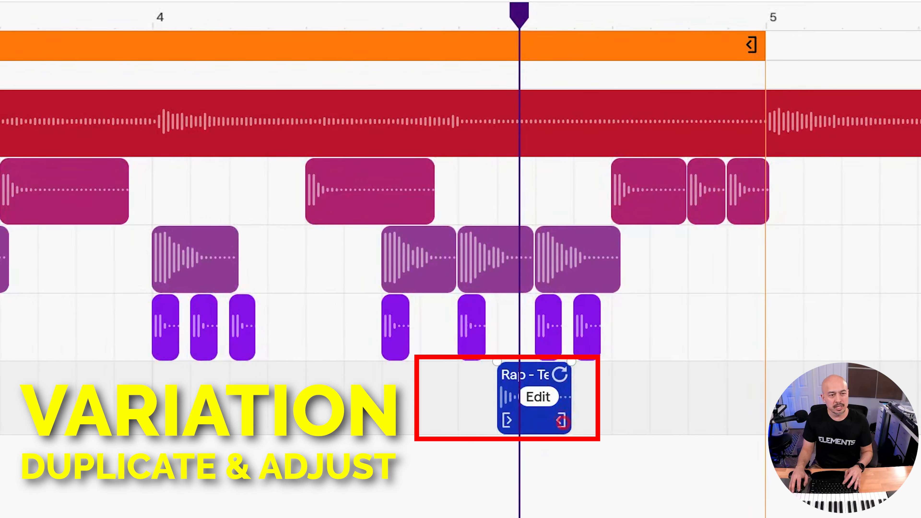
{"action": "left_click", "coordinate": [419, 18]}
{"action": "key", "text": "ctrl+v"}
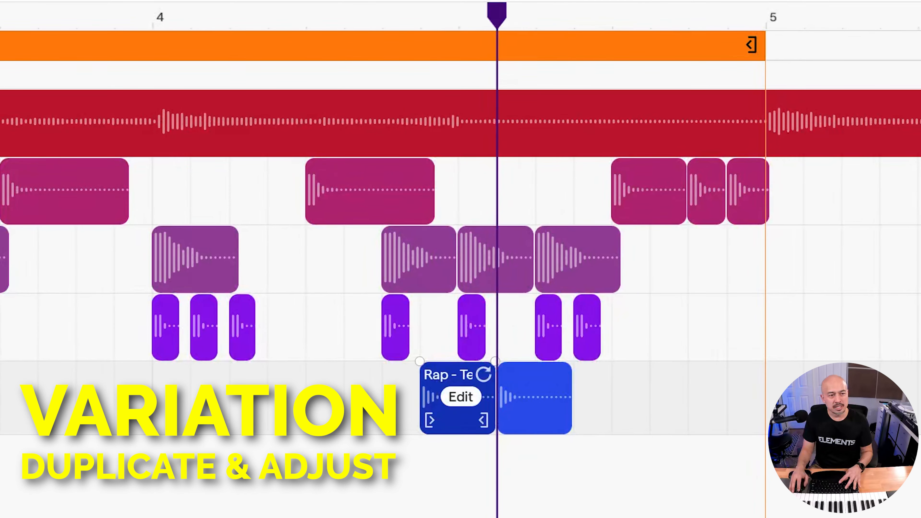
Play back the four-bar beat with the new fill.
{"action": "key", "text": "space"}
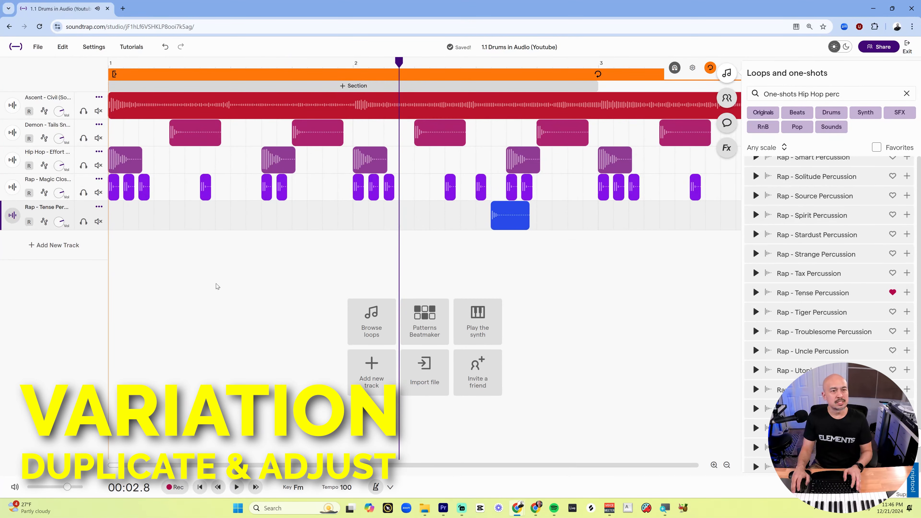
{"action": "scroll", "coordinate": [218, 265], "scroll_direction": "down", "scroll_amount": 3}
{"action": "scroll", "coordinate": [219, 262], "scroll_direction": "down", "scroll_amount": 1}
{"action": "key", "text": "space"}
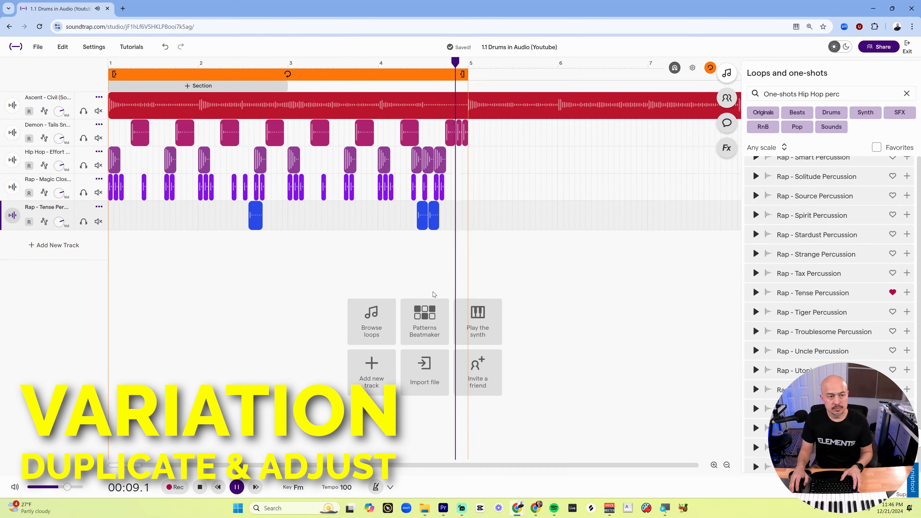
{"action": "key", "text": "space"}
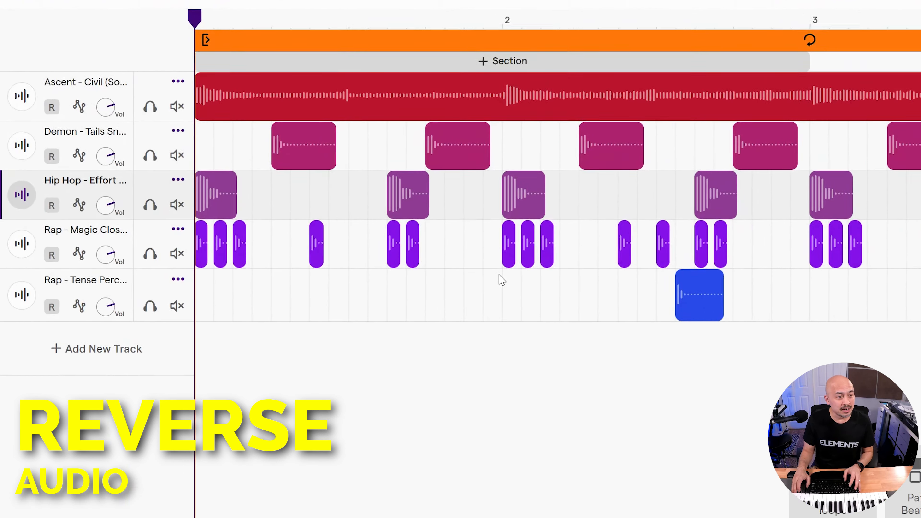
Paste a kick copy just before the downbeat of bar 2 and trim its end slightly.
{"action": "scroll", "coordinate": [277, 208], "scroll_direction": "up", "scroll_amount": 3}
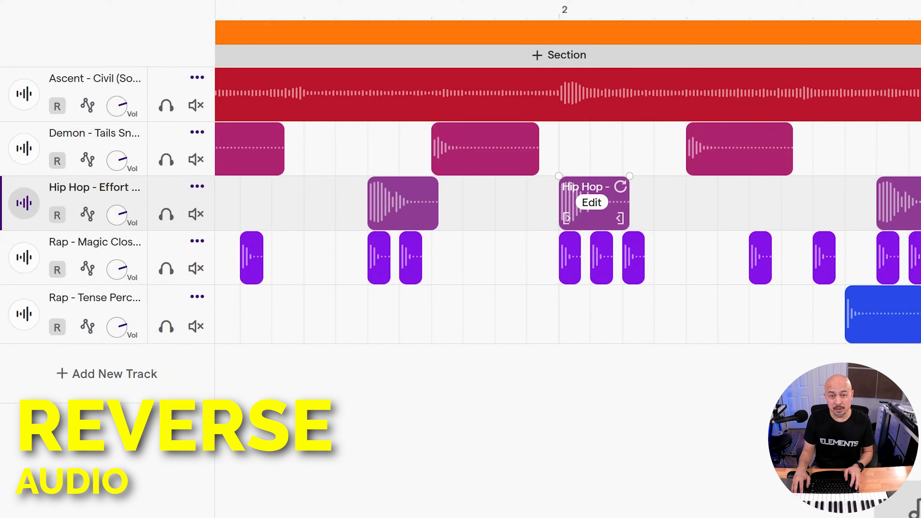
{"action": "left_click", "coordinate": [590, 187]}
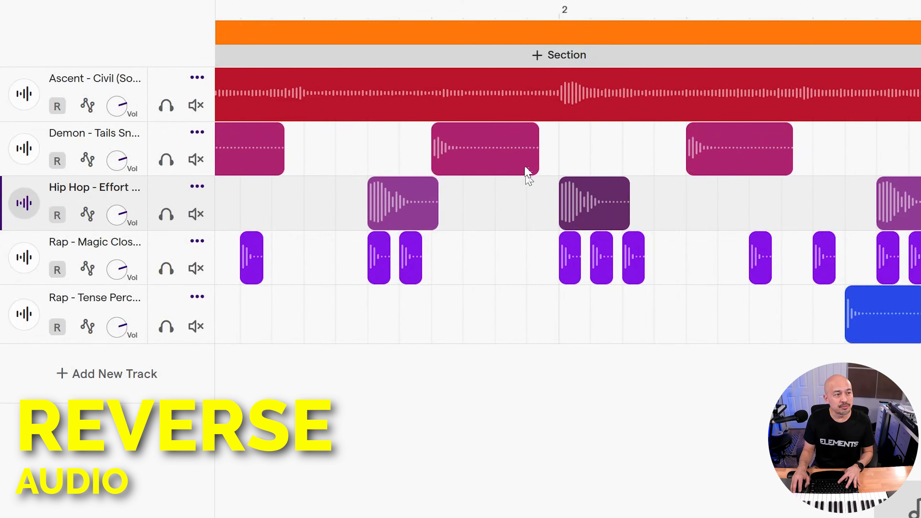
{"action": "left_click", "coordinate": [496, 13]}
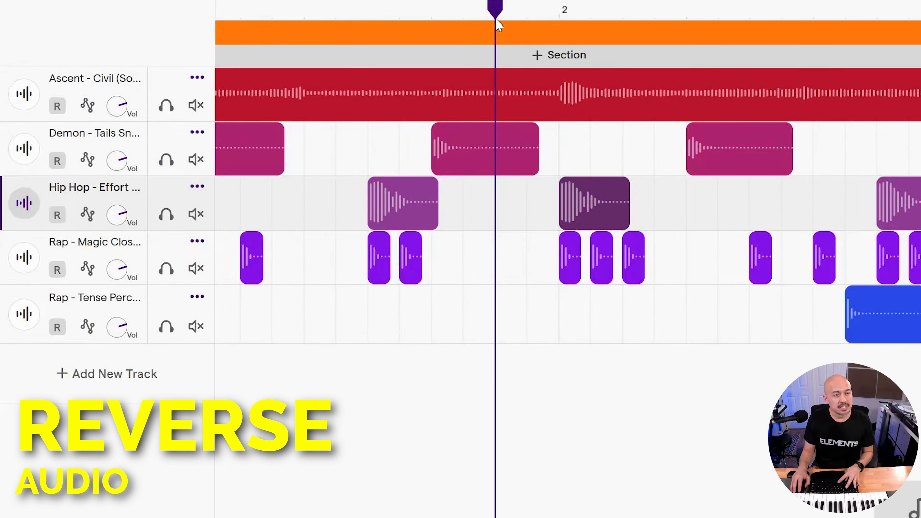
{"action": "key", "text": "ctrl+v"}
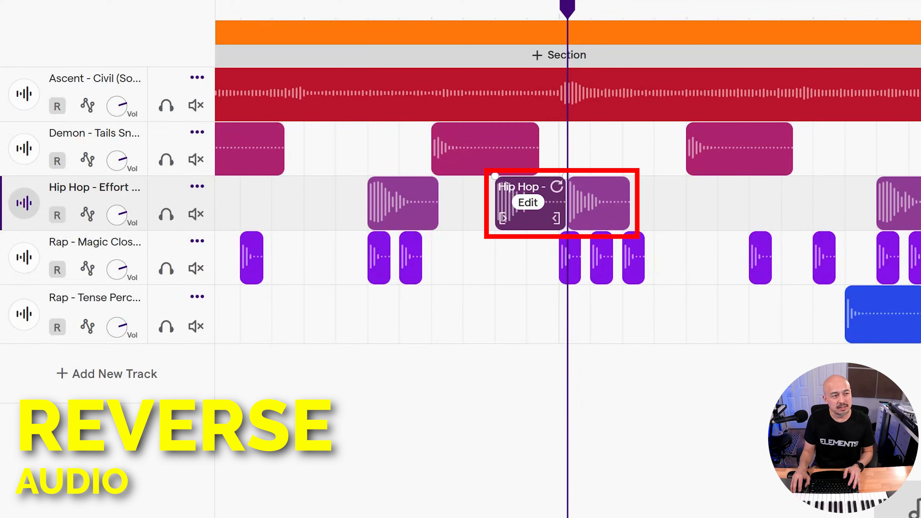
{"action": "left_click_drag", "start_coordinate": [556, 218], "coordinate": [549, 218]}
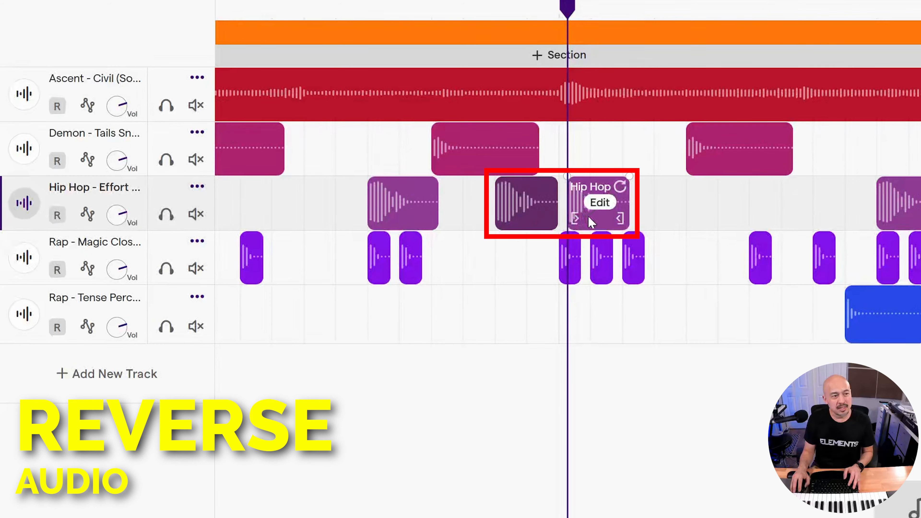
Reverse the kick copy placed just before the downbeat of bar 2.
{"action": "left_click_drag", "start_coordinate": [577, 220], "coordinate": [575, 220]}
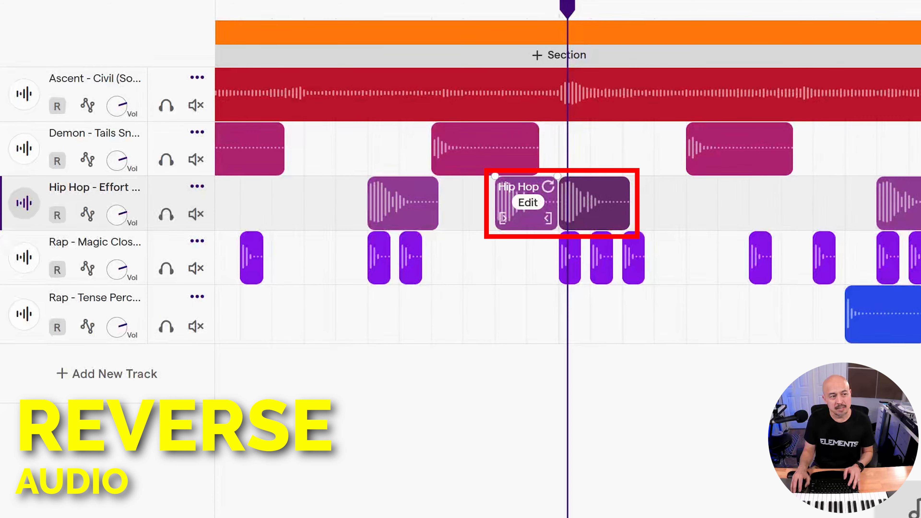
{"action": "left_click", "coordinate": [526, 204]}
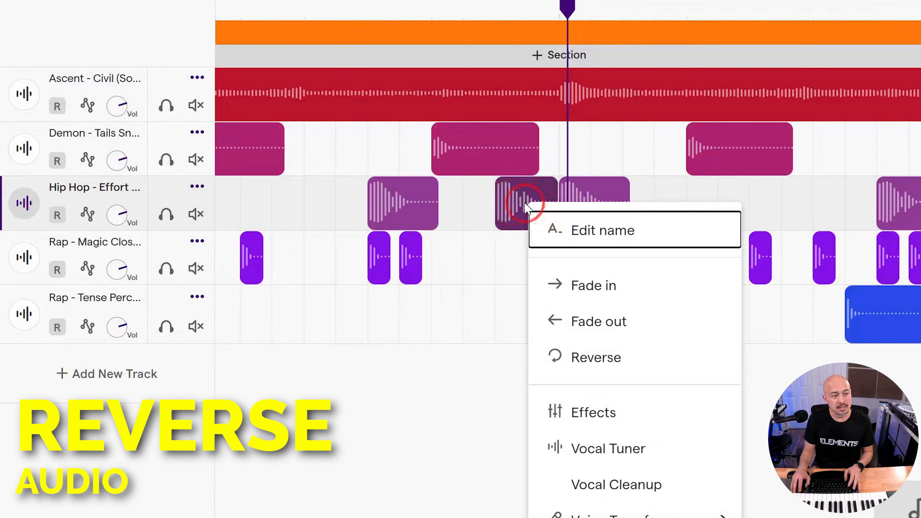
{"action": "left_click", "coordinate": [574, 360]}
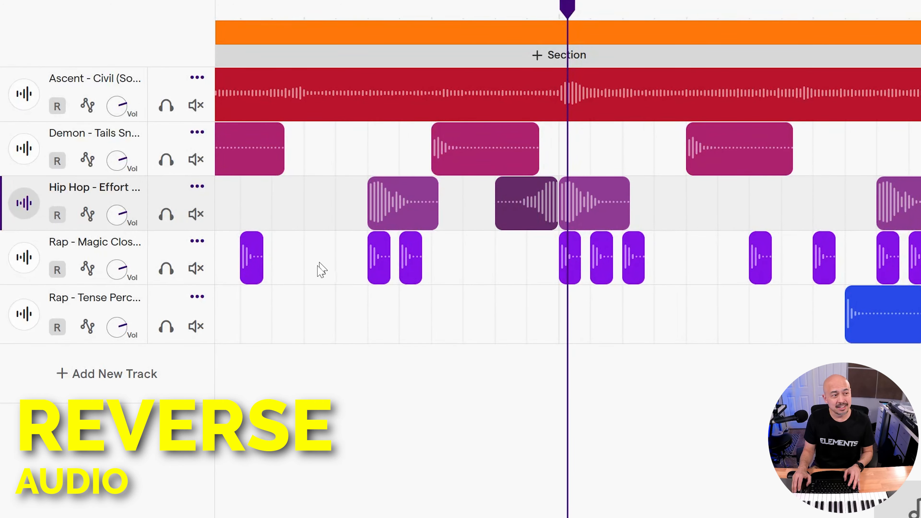
Play back the beat with the reversed kick.
{"action": "scroll", "coordinate": [253, 385], "scroll_direction": "down", "scroll_amount": 1}
{"action": "key", "text": "Return"}
{"action": "key", "text": "space"}
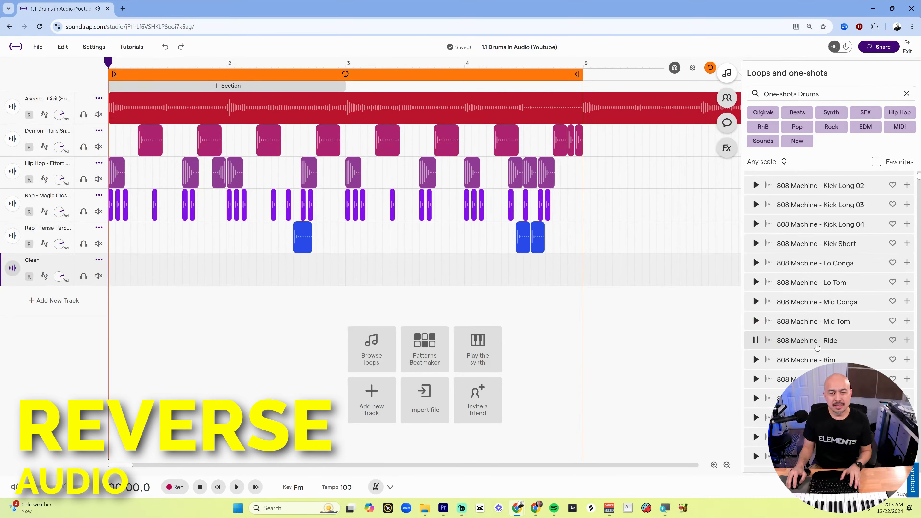
Add the 808 Machine - Ride one-shot to a new track at bar 2 and reverse it.
{"action": "left_click_drag", "start_coordinate": [816, 347], "coordinate": [232, 274]}
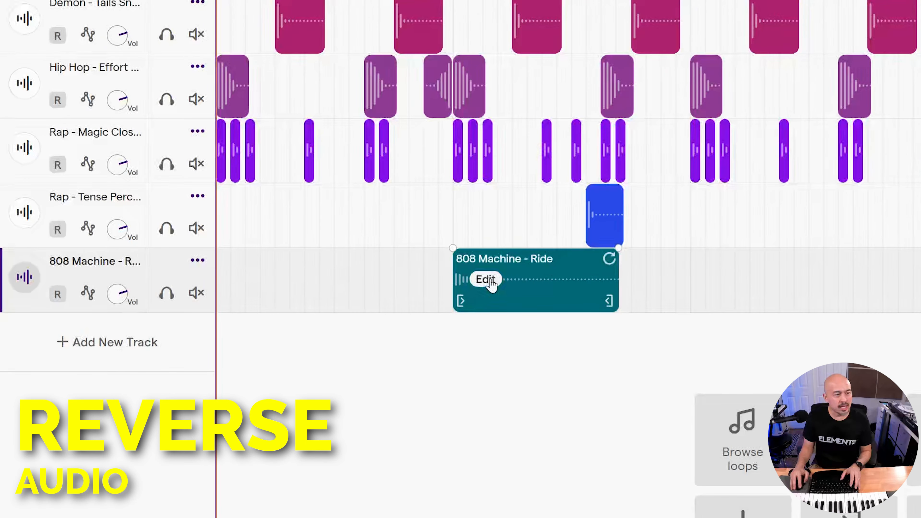
{"action": "left_click", "coordinate": [490, 282]}
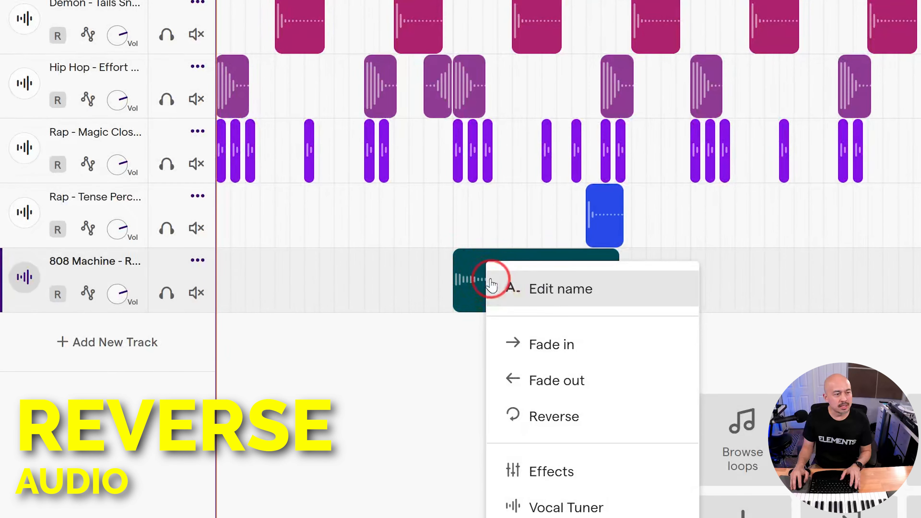
{"action": "left_click", "coordinate": [567, 413]}
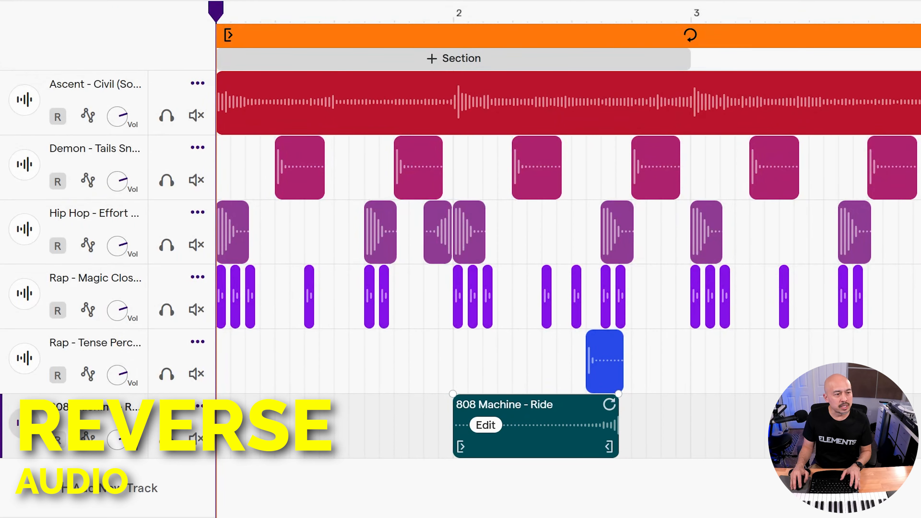
Trim the reversed ride's start and end and position it in the second half of bar 2.
{"action": "left_click_drag", "start_coordinate": [461, 447], "coordinate": [559, 448]}
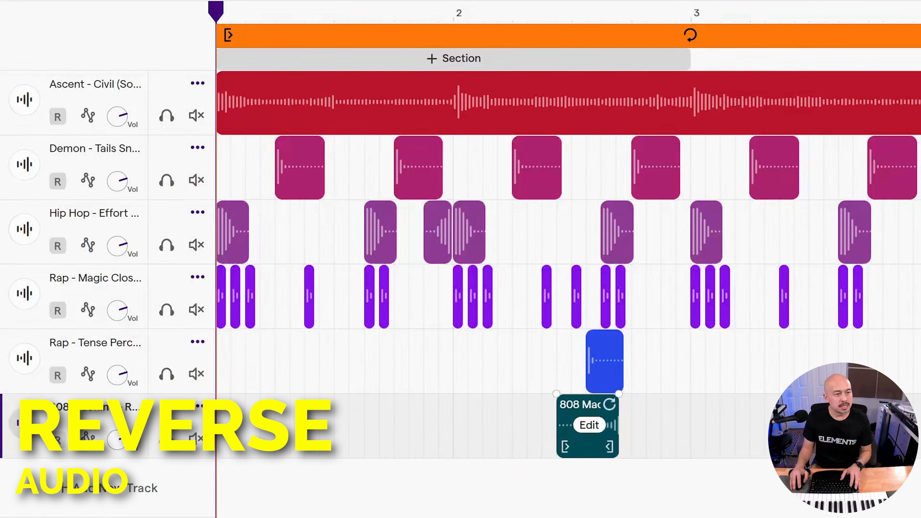
{"action": "scroll", "coordinate": [567, 474], "scroll_direction": "up", "scroll_amount": 2}
{"action": "scroll", "coordinate": [567, 474], "scroll_direction": "up", "scroll_amount": 2}
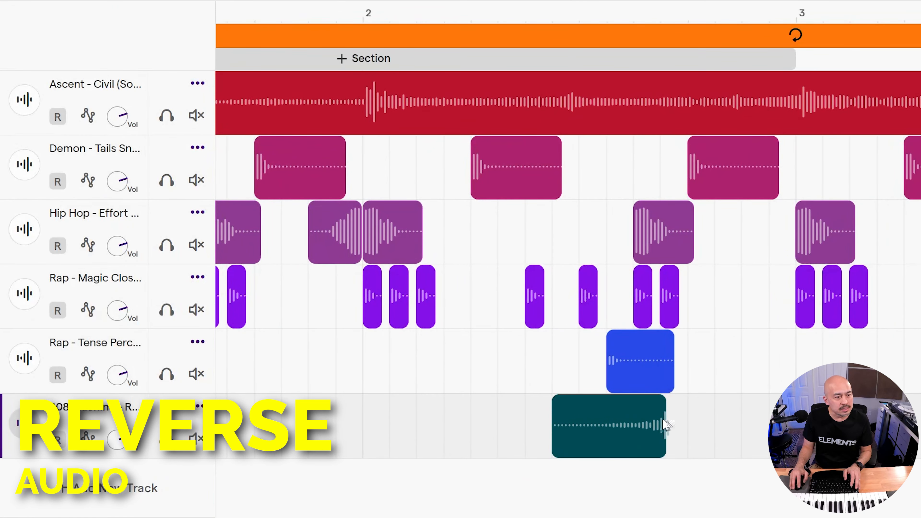
{"action": "left_click_drag", "start_coordinate": [635, 452], "coordinate": [616, 457]}
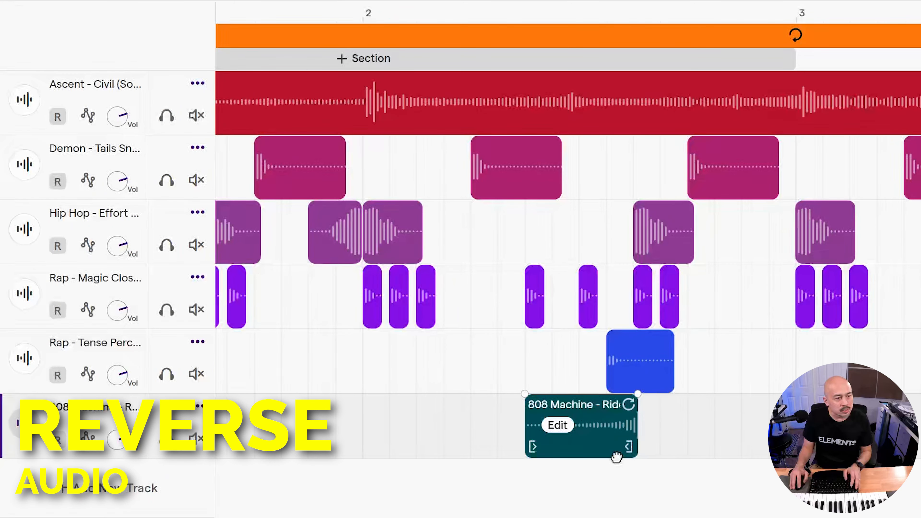
{"action": "left_click", "coordinate": [530, 445]}
{"action": "left_click_drag", "start_coordinate": [625, 454], "coordinate": [618, 453]}
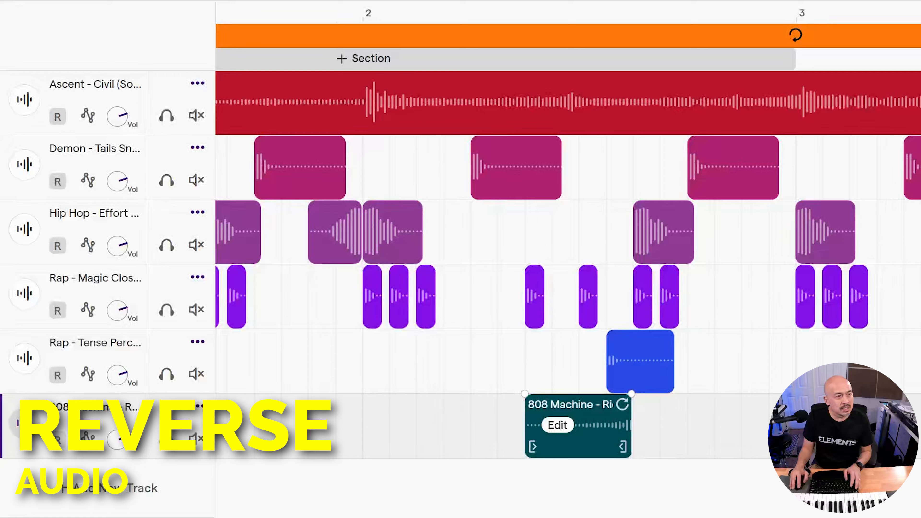
{"action": "mouse_move", "coordinate": [729, 179]}
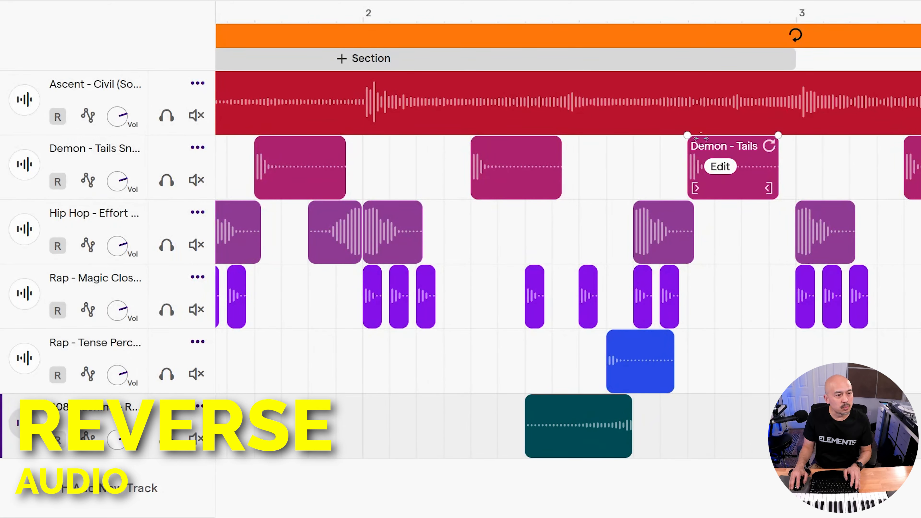
Nudge the reversed ride slightly later so it leads into the bar-2 percussion hit.
{"action": "scroll", "coordinate": [371, 457], "scroll_direction": "down", "scroll_amount": 1}
{"action": "left_click", "coordinate": [107, 34]}
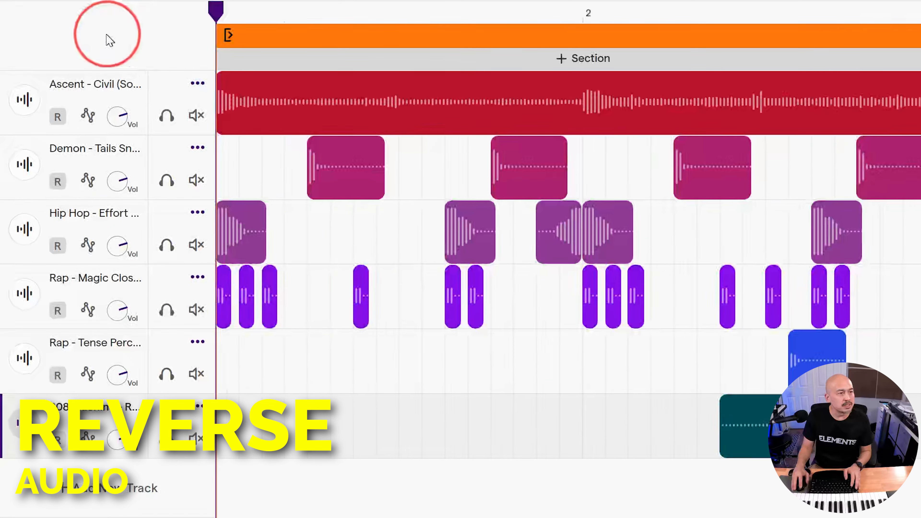
{"action": "mouse_move", "coordinate": [767, 434]}
{"action": "left_click_drag", "start_coordinate": [789, 440], "coordinate": [834, 447]}
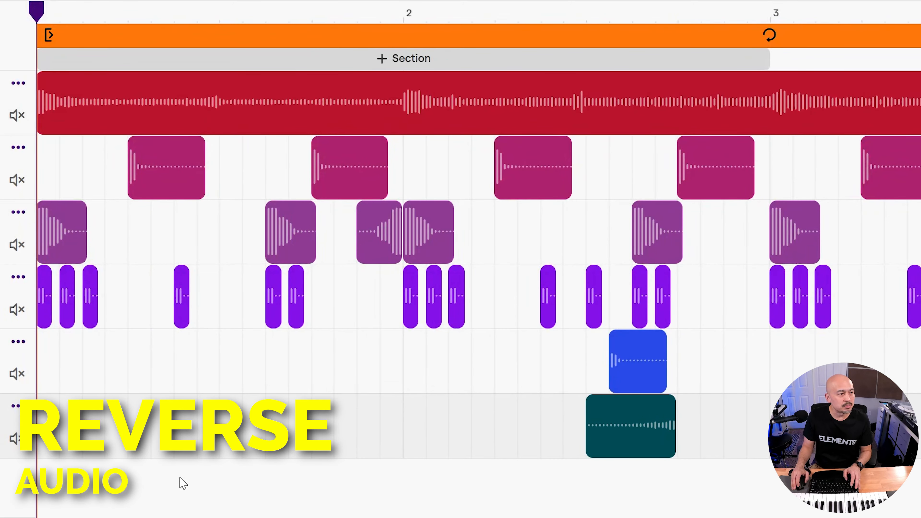
Duplicate the reversed ride into bar 4, ending just before the snare fill.
{"action": "scroll", "coordinate": [181, 478], "scroll_direction": "down", "scroll_amount": 2}
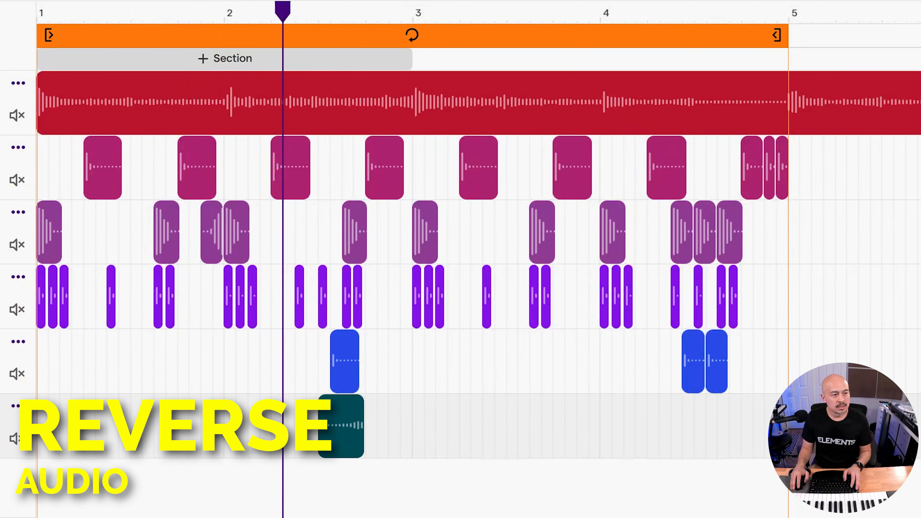
{"action": "mouse_move", "coordinate": [366, 401]}
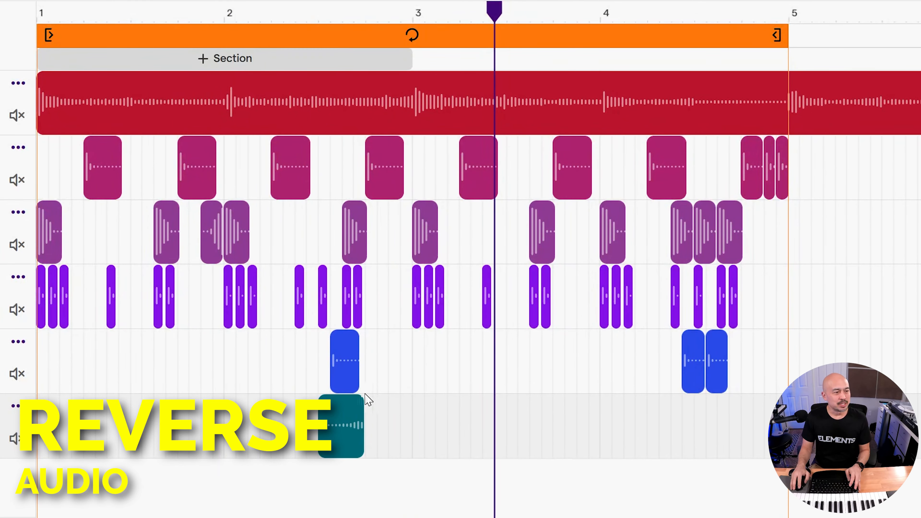
{"action": "left_click_drag", "start_coordinate": [341, 438], "coordinate": [718, 426]}
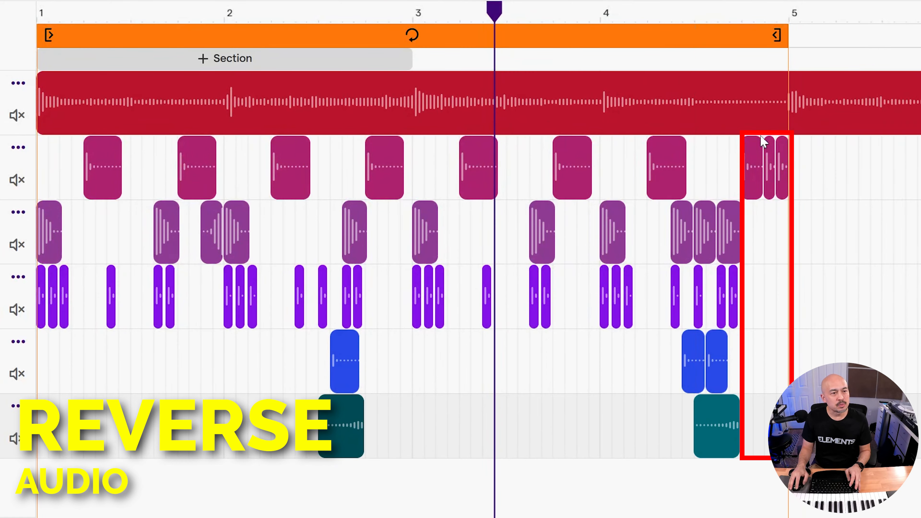
{"action": "mouse_move", "coordinate": [356, 418]}
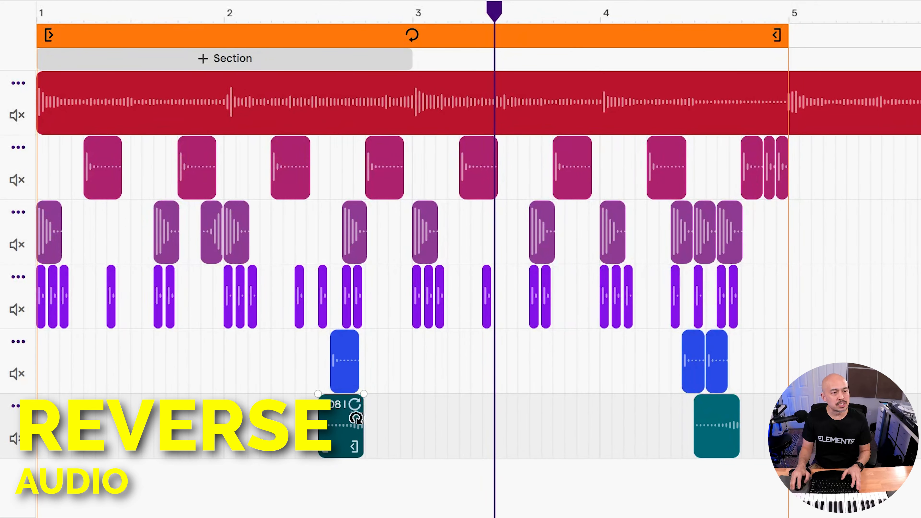
Solo the kick track and play it back.
{"action": "key", "text": "space"}
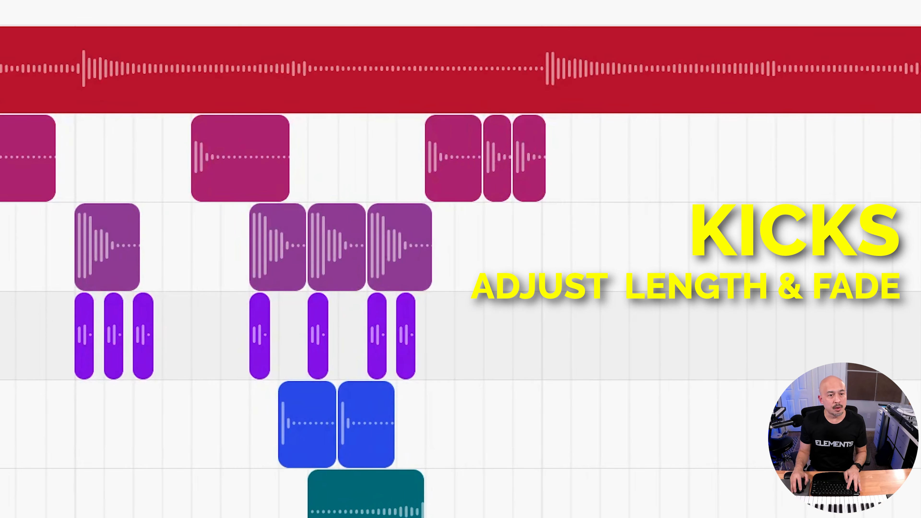
{"action": "mouse_move", "coordinate": [352, 238]}
{"action": "scroll", "coordinate": [353, 243], "scroll_direction": "up", "scroll_amount": 3}
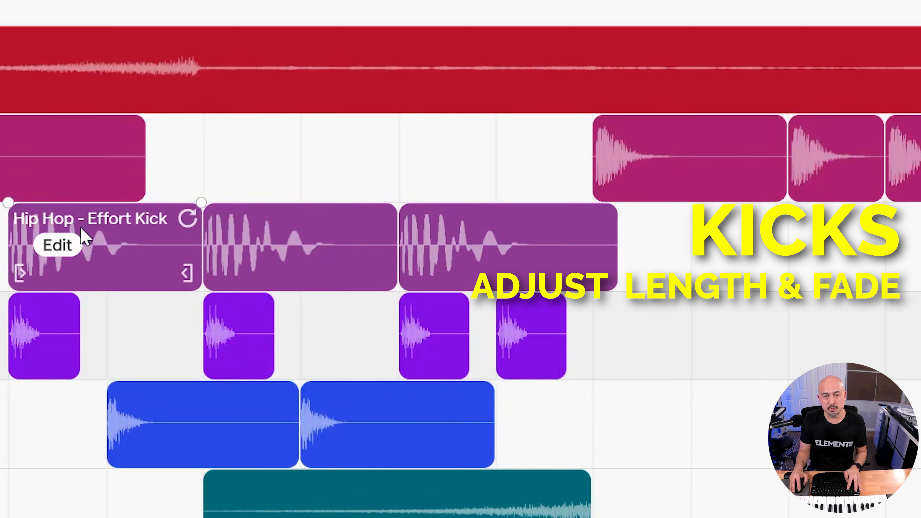
{"action": "left_click", "coordinate": [9, 2]}
{"action": "key", "text": "s"}
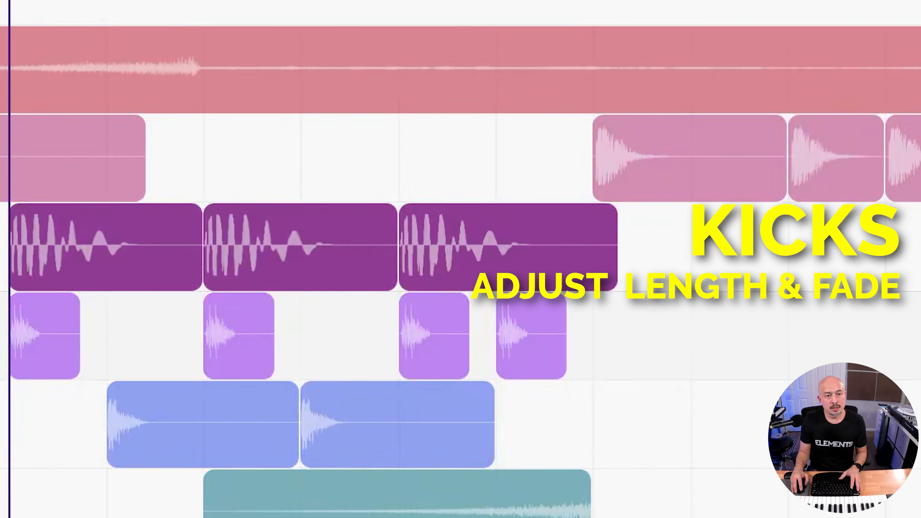
{"action": "key", "text": "space"}
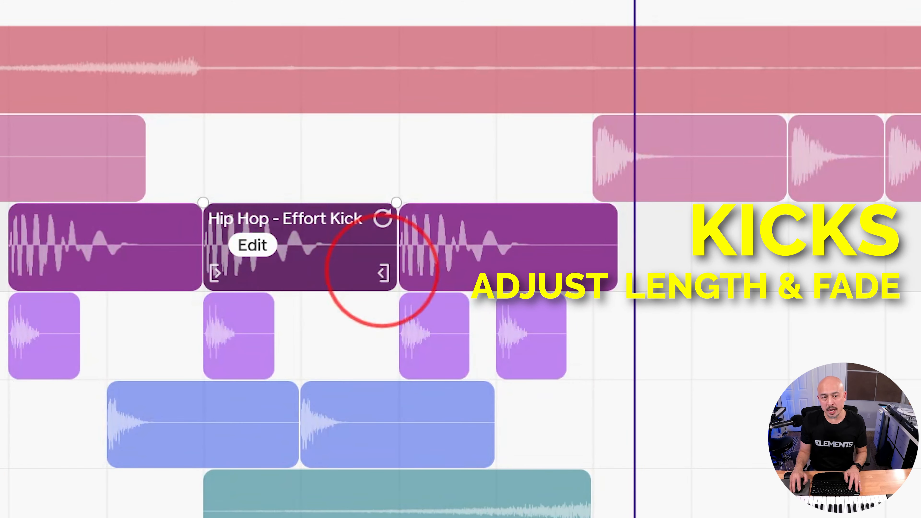
Shorten the second kick clip and add a fade out to its end.
{"action": "left_click_drag", "start_coordinate": [382, 272], "coordinate": [285, 272]}
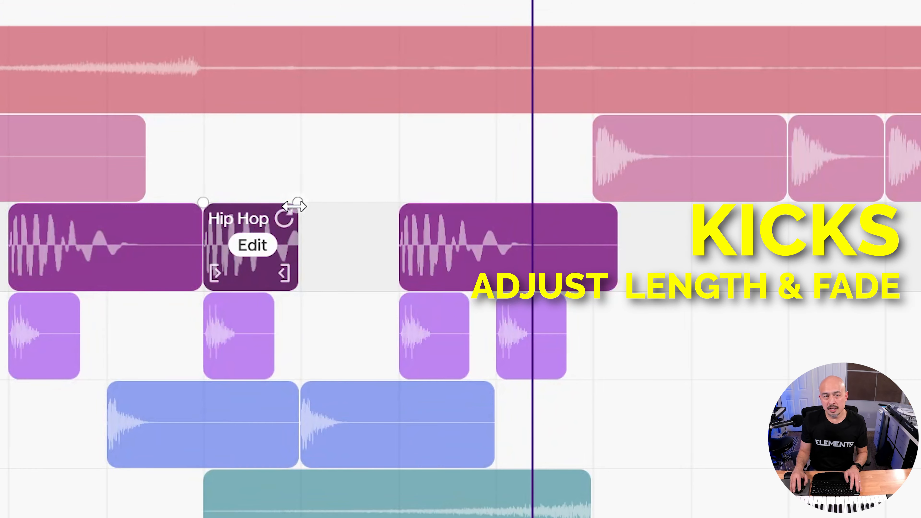
{"action": "left_click_drag", "start_coordinate": [303, 203], "coordinate": [284, 205]}
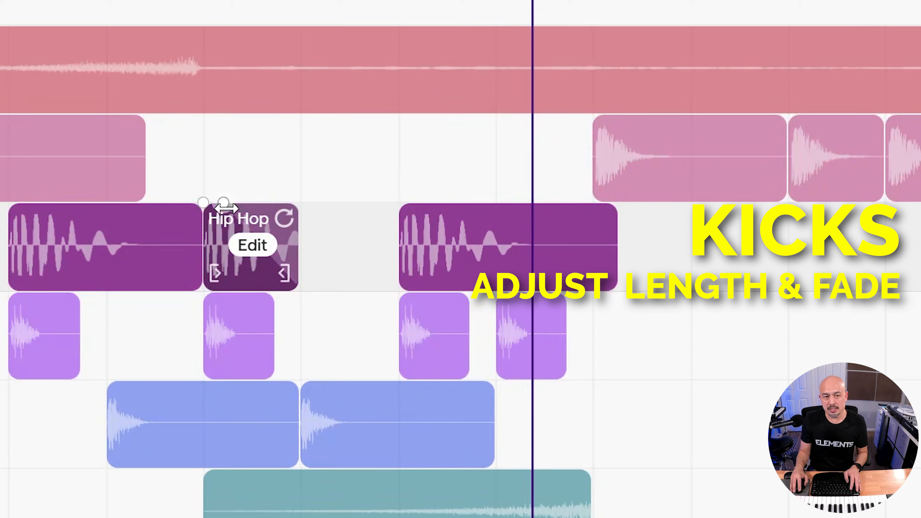
{"action": "mouse_move", "coordinate": [225, 206]}
{"action": "left_mouse_down"}
{"action": "mouse_move", "coordinate": [272, 202]}
{"action": "mouse_move", "coordinate": [232, 205]}
{"action": "left_mouse_up"}
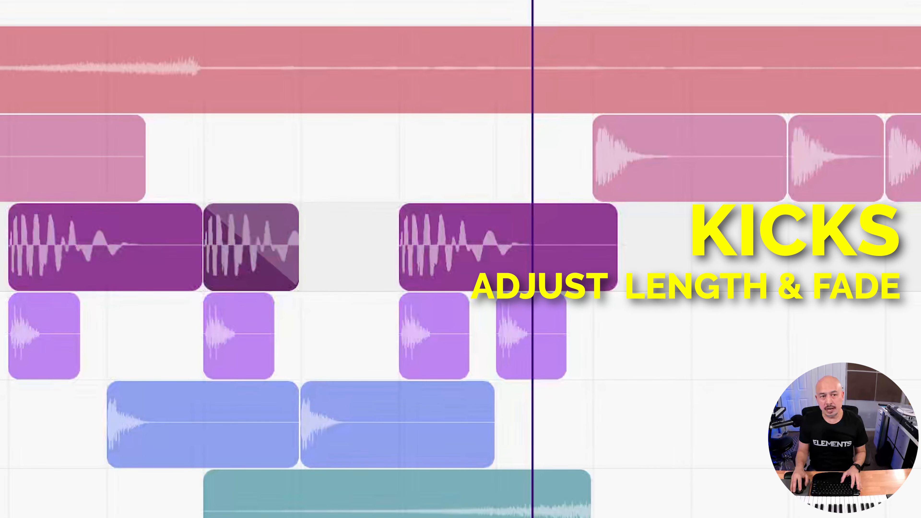
{"action": "left_click", "coordinate": [9, 1]}
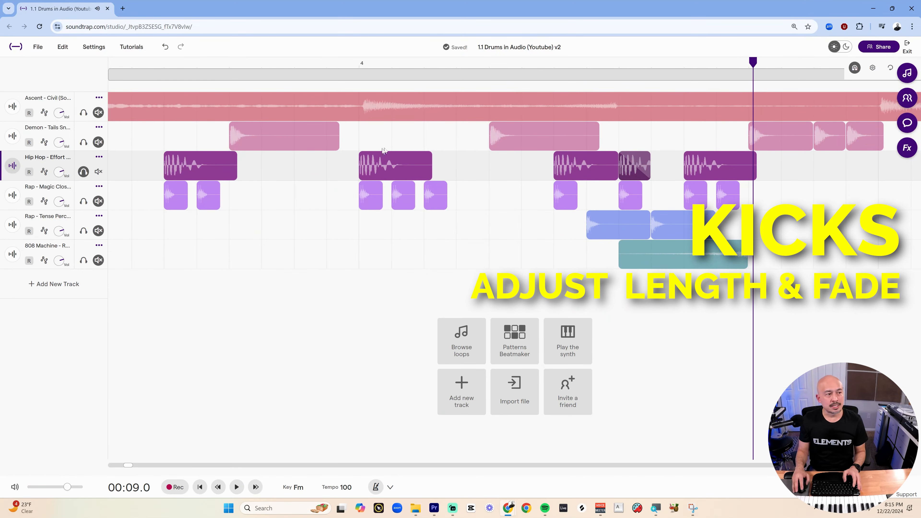
Unsolo the kick track and play back the full beat.
{"action": "left_click", "coordinate": [83, 174]}
{"action": "left_click", "coordinate": [469, 142]}
{"action": "scroll", "coordinate": [467, 121], "scroll_direction": "down", "scroll_amount": 4}
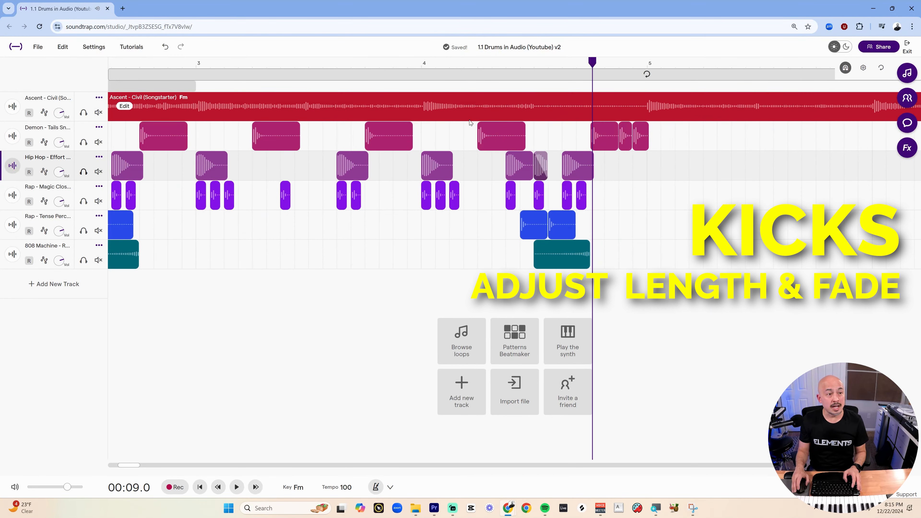
{"action": "key", "text": "space"}
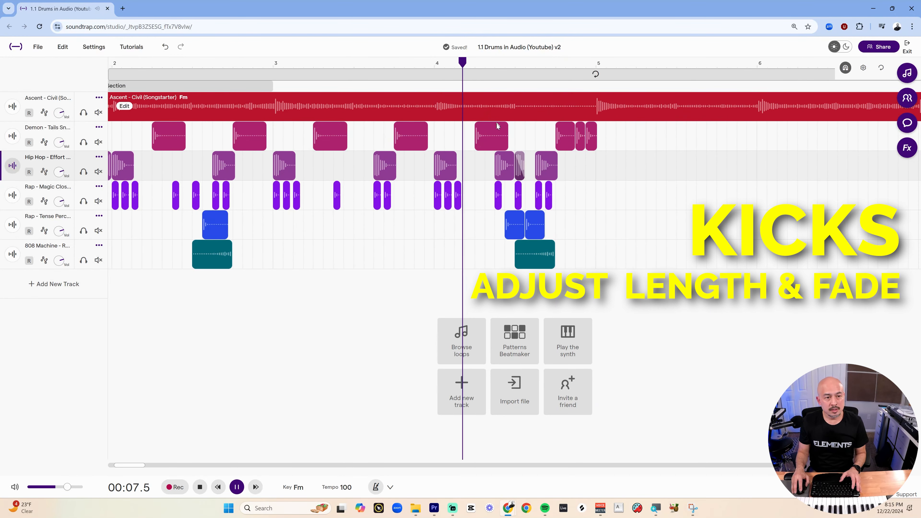
{"action": "left_click", "coordinate": [497, 126]}
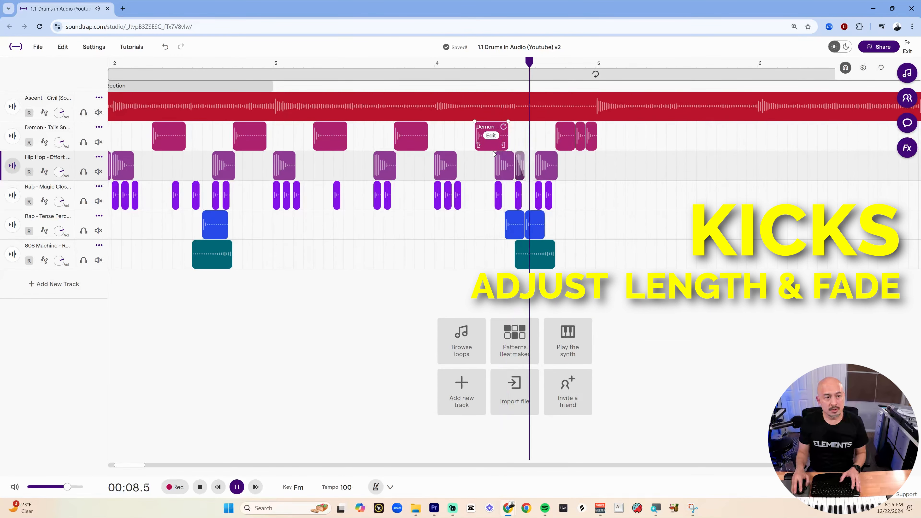
{"action": "key", "text": "space"}
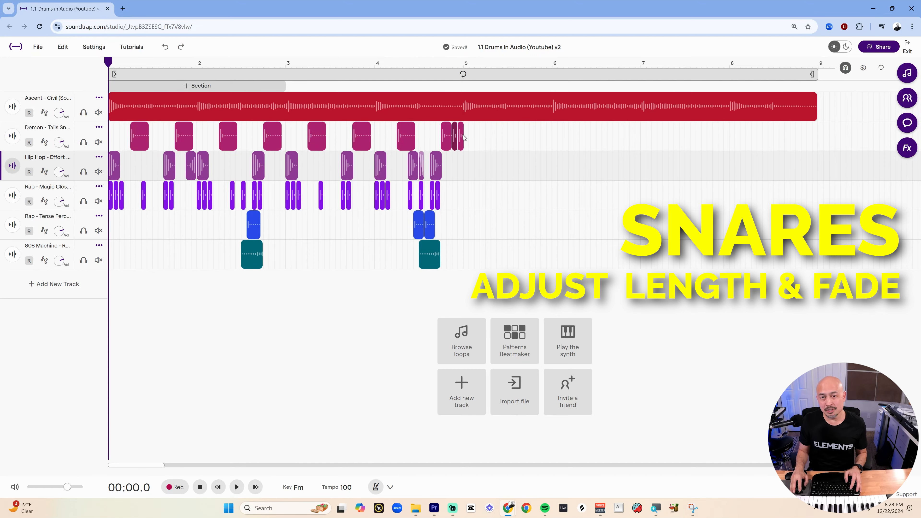
Add fade outs to the last two snare hits of the bar-4 fill.
{"action": "scroll", "coordinate": [456, 167], "scroll_direction": "up", "scroll_amount": 5}
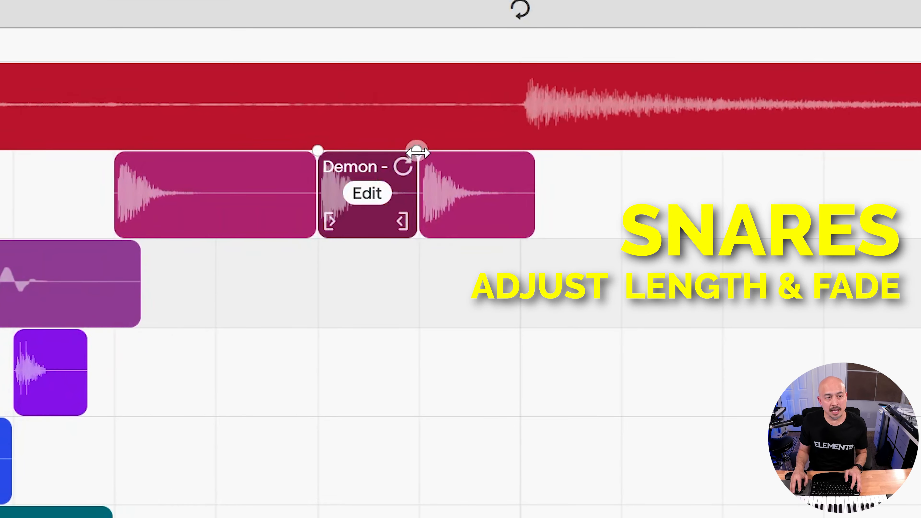
{"action": "left_click_drag", "start_coordinate": [417, 152], "coordinate": [320, 152]}
{"action": "left_click", "coordinate": [431, 199]}
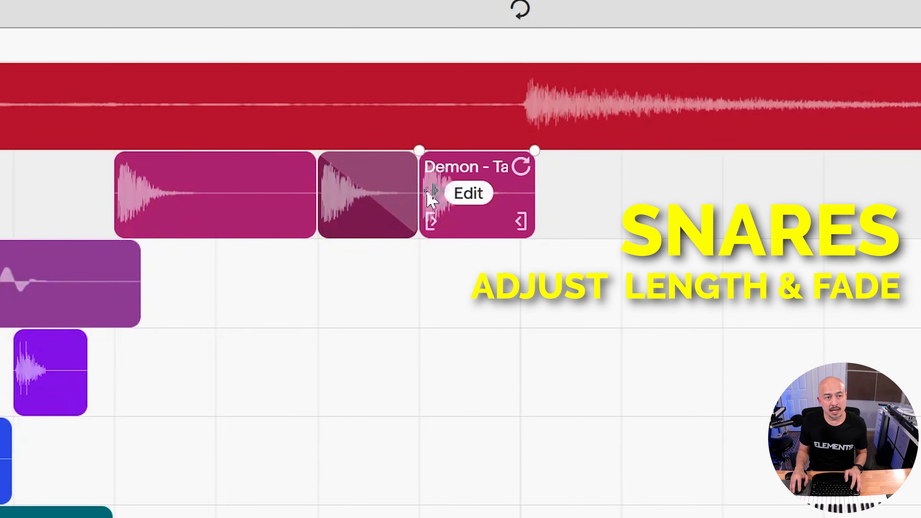
{"action": "left_click_drag", "start_coordinate": [527, 153], "coordinate": [422, 154]}
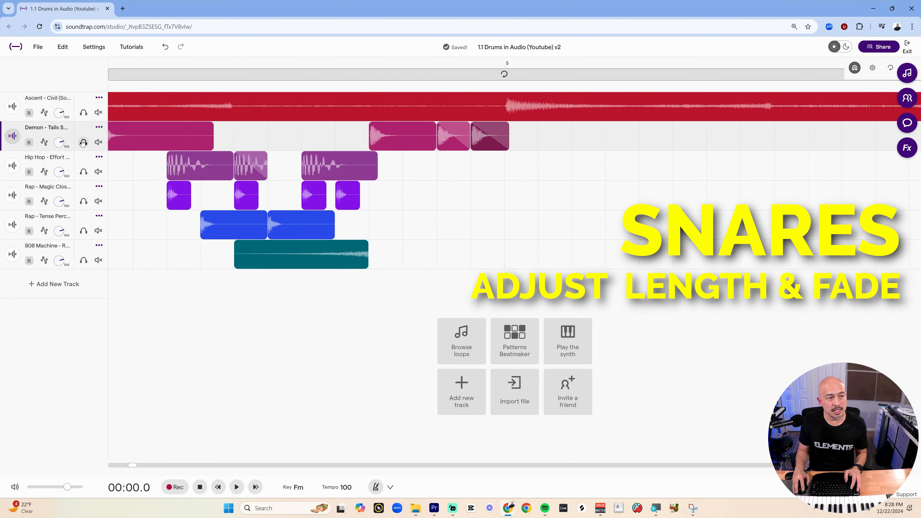
Solo the snare track and play back the bar-4 snare fill.
{"action": "left_click", "coordinate": [83, 142]}
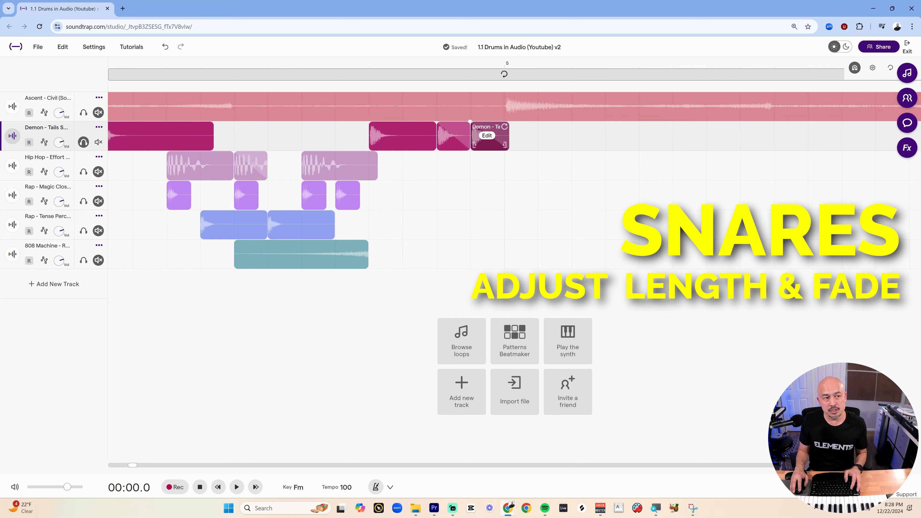
{"action": "left_click", "coordinate": [369, 63]}
{"action": "key", "text": "space"}
{"action": "left_click", "coordinate": [369, 62]}
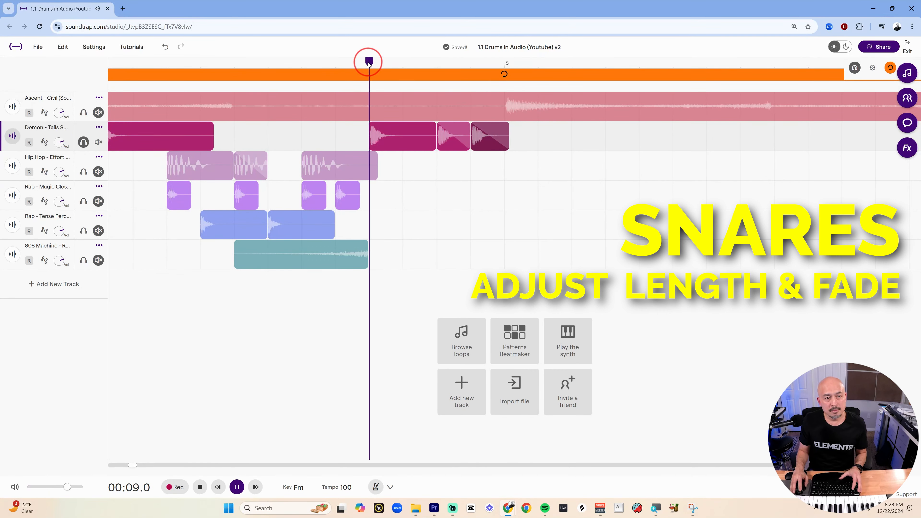
{"action": "key", "text": "space"}
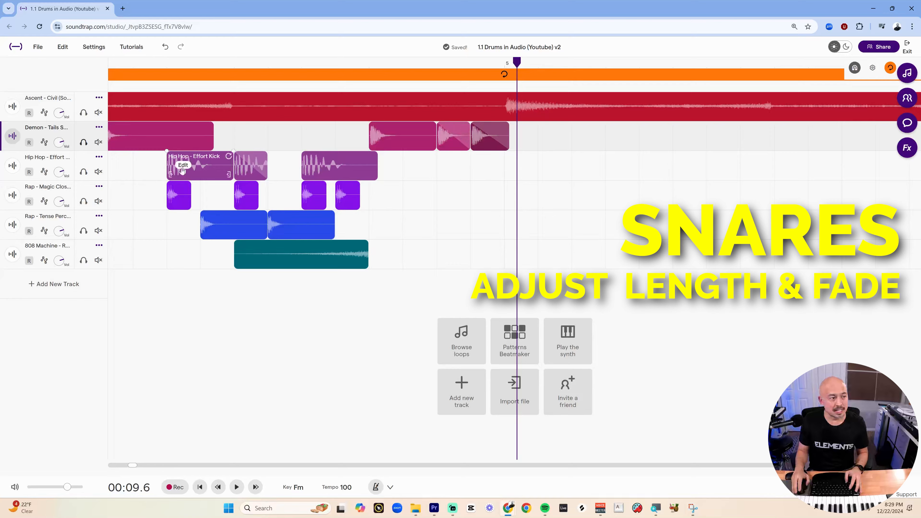
Play the beat from the start.
{"action": "scroll", "coordinate": [183, 171], "scroll_direction": "down", "scroll_amount": 5}
{"action": "left_click_drag", "start_coordinate": [120, 63], "coordinate": [99, 62]}
{"action": "key", "text": "space"}
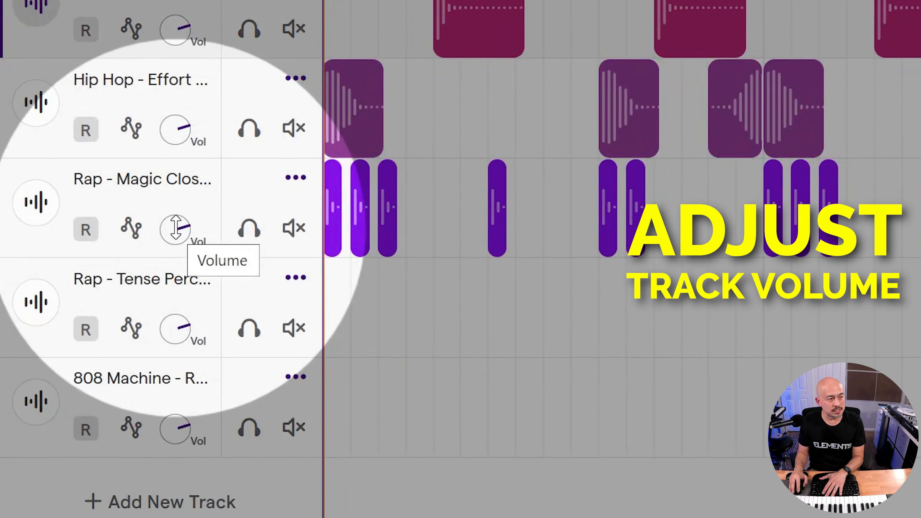
Lower the hi-hat track's volume to -5 while playing back the beat.
{"action": "key", "text": "space"}
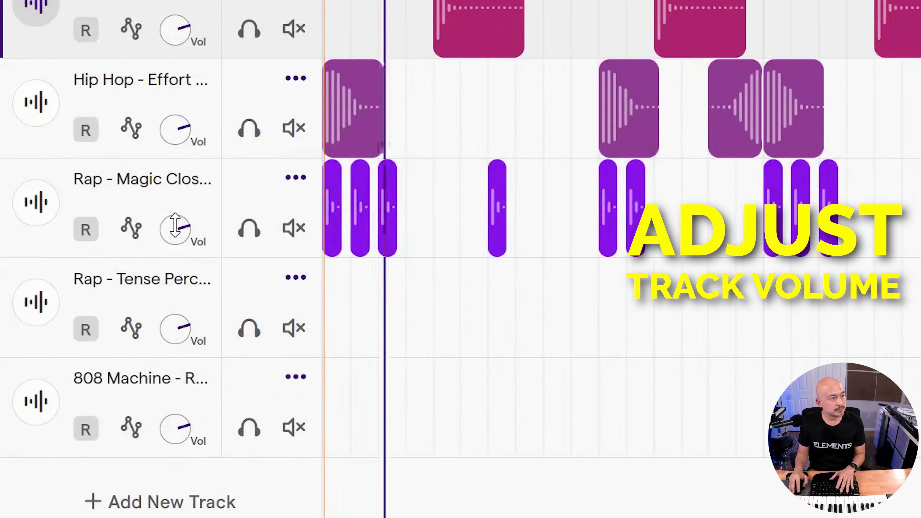
{"action": "left_click_drag", "start_coordinate": [175, 224], "coordinate": [175, 319]}
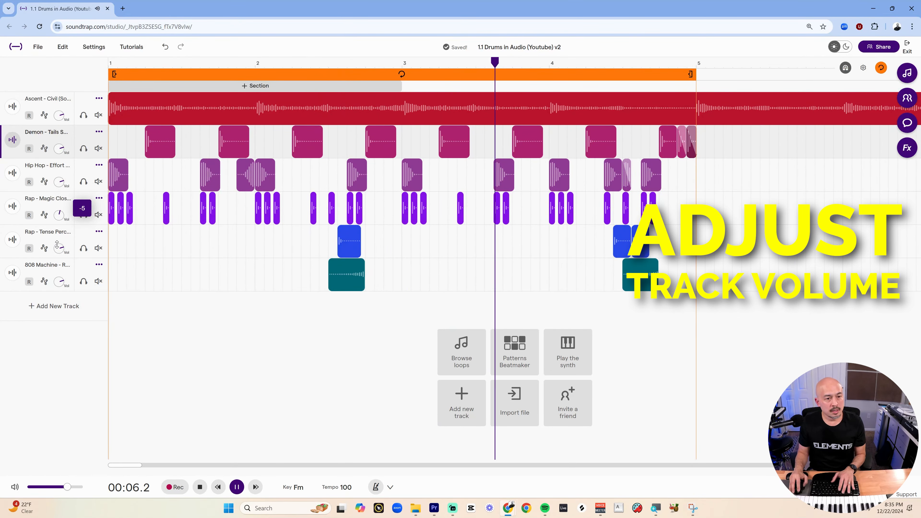
{"action": "key", "text": "space"}
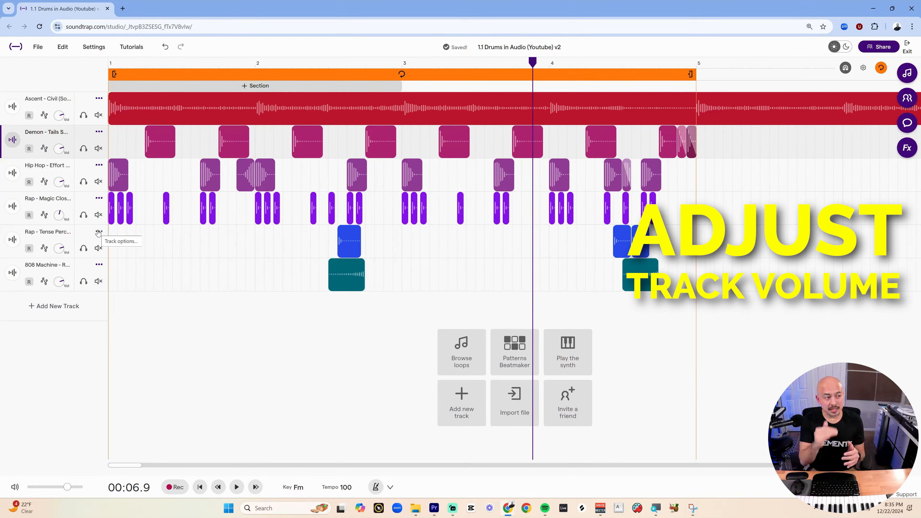
Lower the percussion track's volume and set the 808 ride track's volume to -6 during playback.
{"action": "key", "text": "space"}
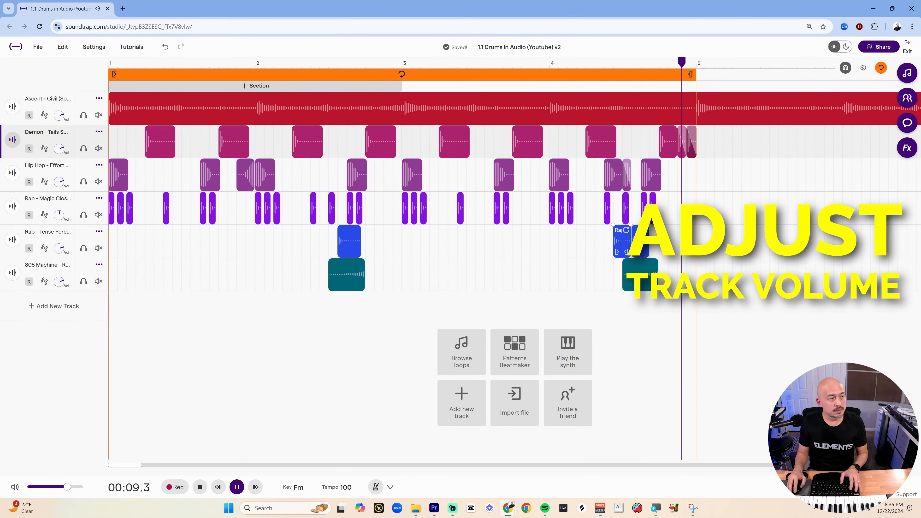
{"action": "left_click", "coordinate": [60, 250]}
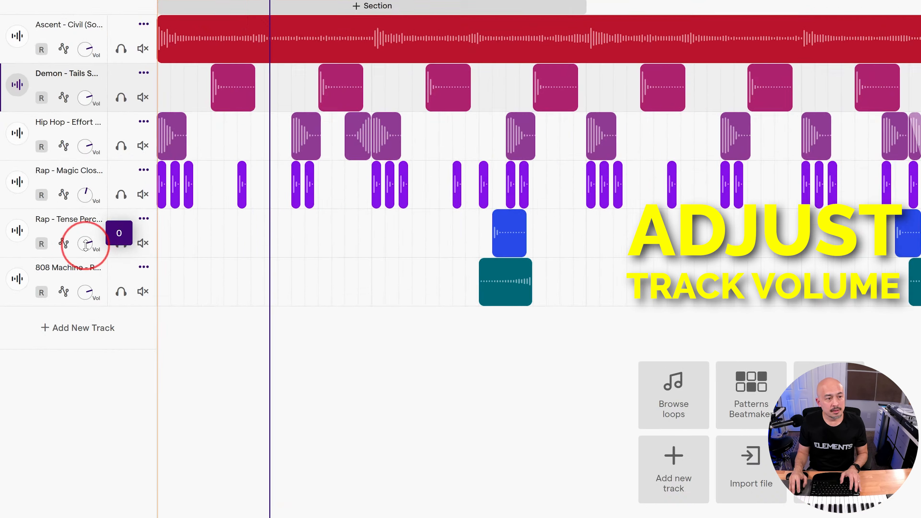
{"action": "left_click_drag", "start_coordinate": [86, 245], "coordinate": [82, 268]}
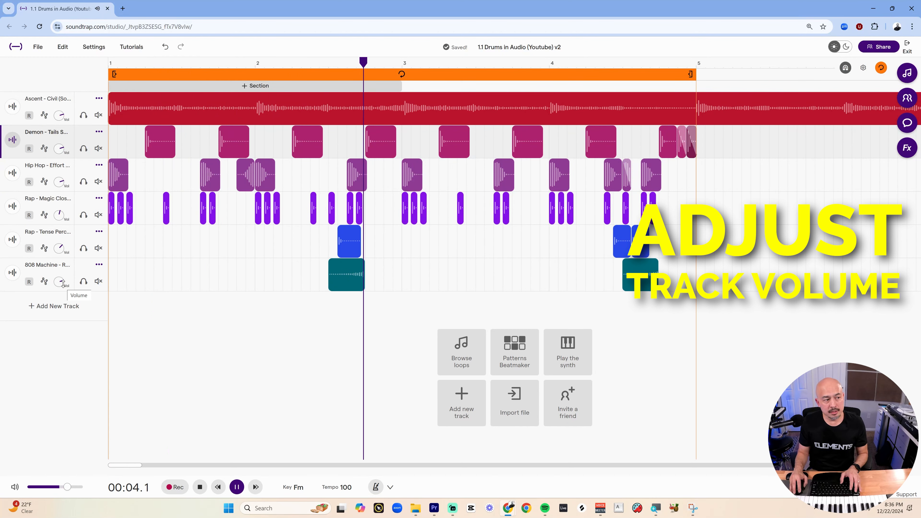
{"action": "mouse_move", "coordinate": [63, 283]}
{"action": "left_mouse_down"}
{"action": "mouse_move", "coordinate": [63, 276]}
{"action": "mouse_move", "coordinate": [52, 303]}
{"action": "mouse_move", "coordinate": [56, 289]}
{"action": "left_mouse_up"}
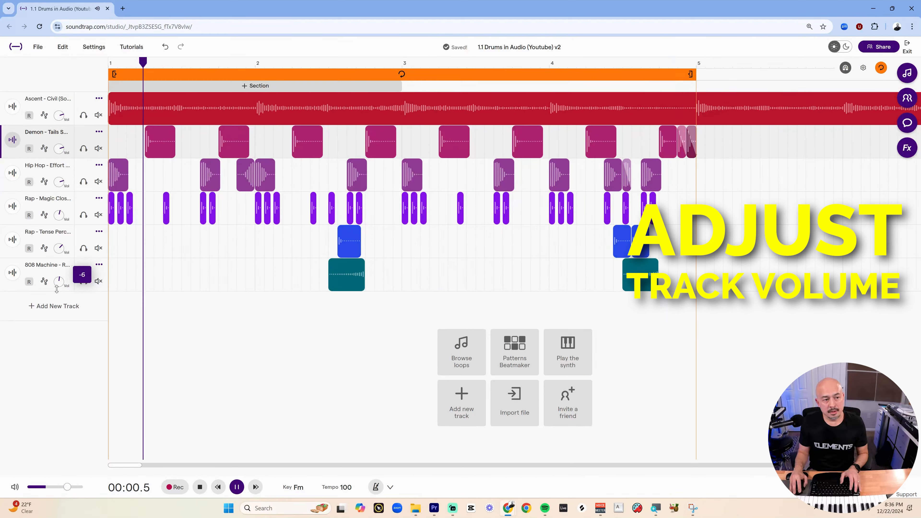
{"action": "left_click", "coordinate": [145, 278]}
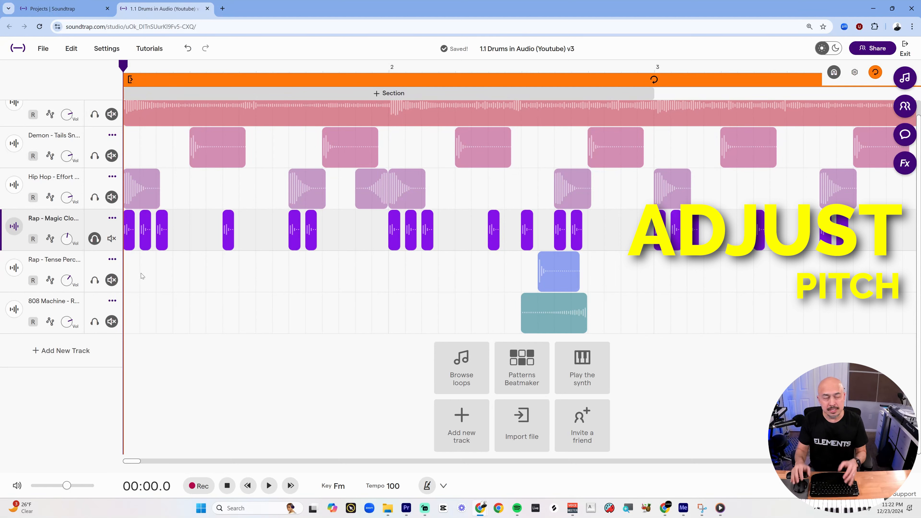
Change the pitch of one hi-hat clip near the start of bar 1 to -1.
{"action": "scroll", "coordinate": [141, 237], "scroll_direction": "up", "scroll_amount": 4}
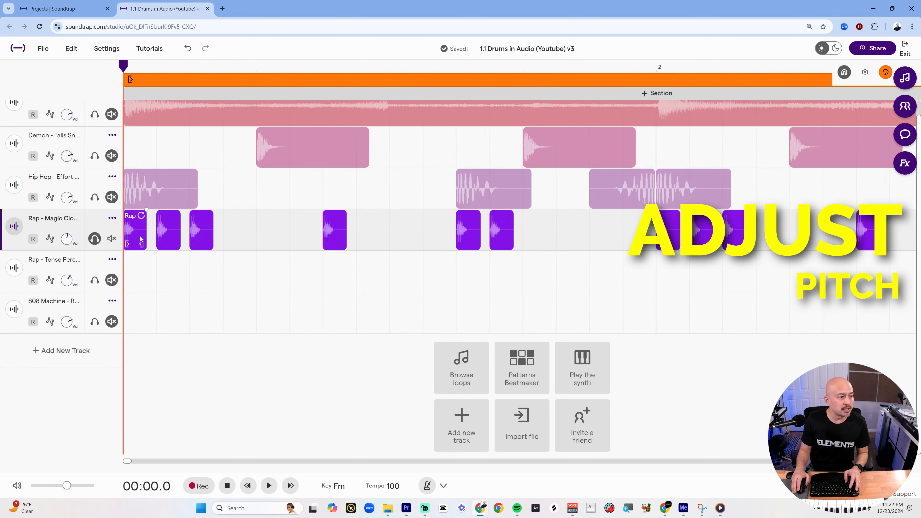
{"action": "scroll", "coordinate": [142, 238], "scroll_direction": "up", "scroll_amount": 1}
{"action": "scroll", "coordinate": [175, 235], "scroll_direction": "up", "scroll_amount": 2}
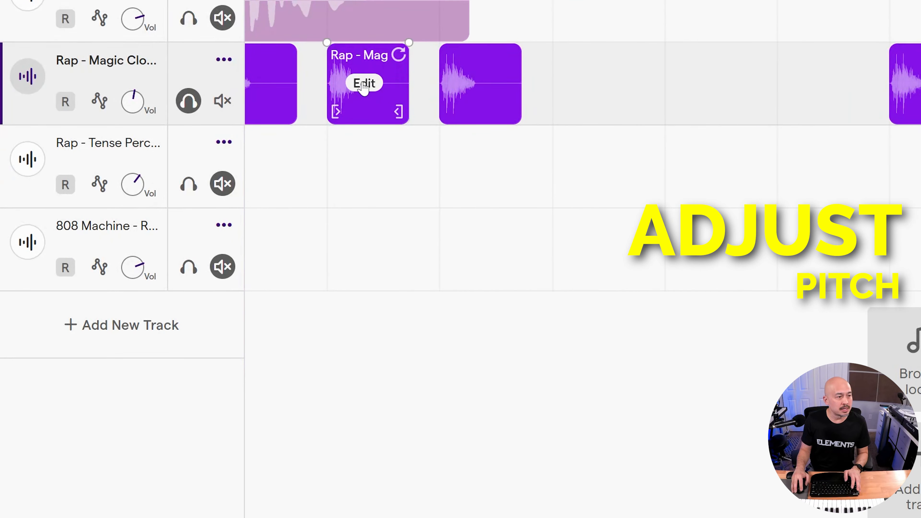
{"action": "left_click", "coordinate": [363, 84]}
{"action": "mouse_move", "coordinate": [533, 495]}
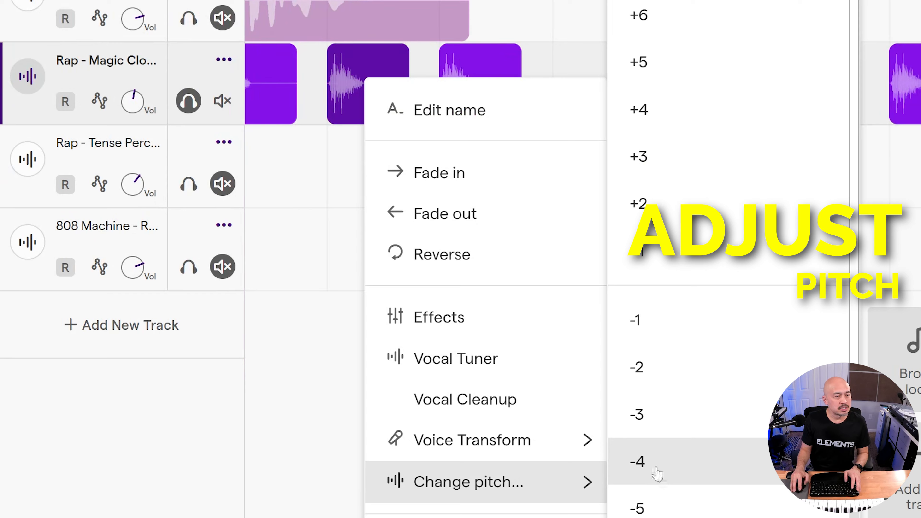
{"action": "left_click", "coordinate": [680, 327]}
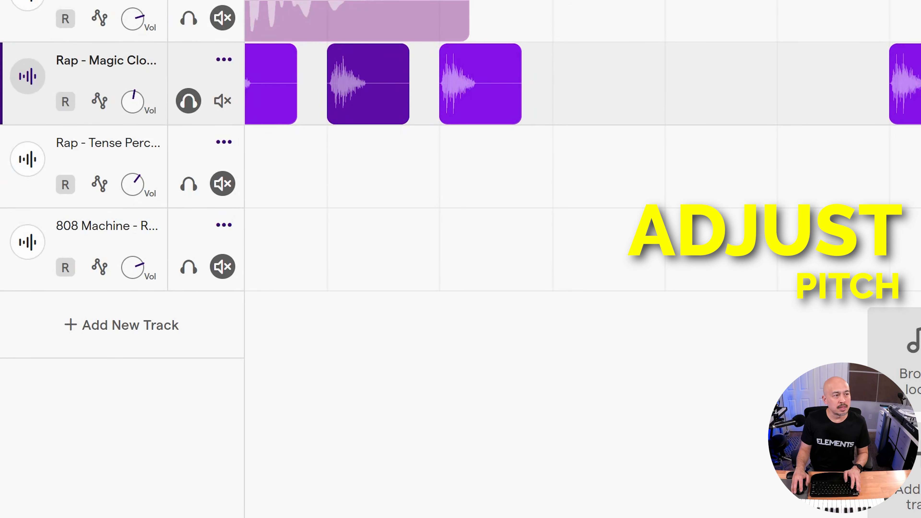
{"action": "key", "text": "Return"}
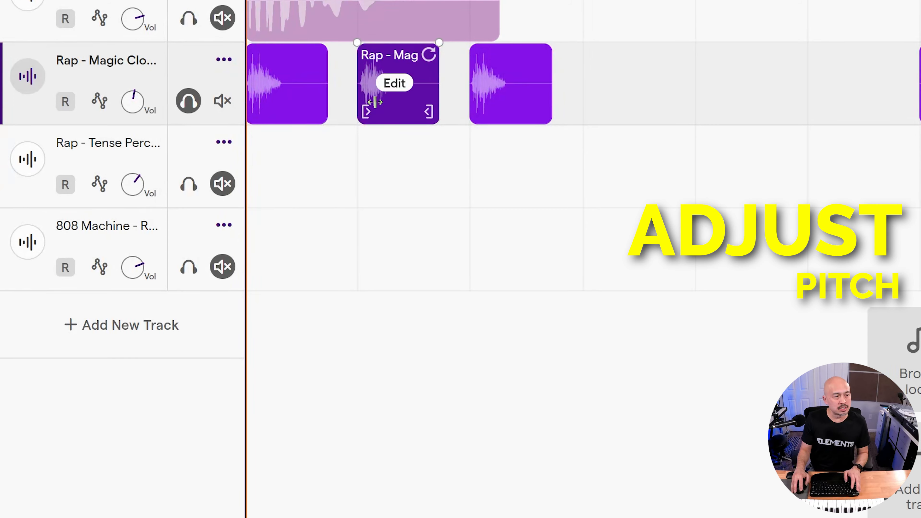
{"action": "mouse_move", "coordinate": [263, 98]}
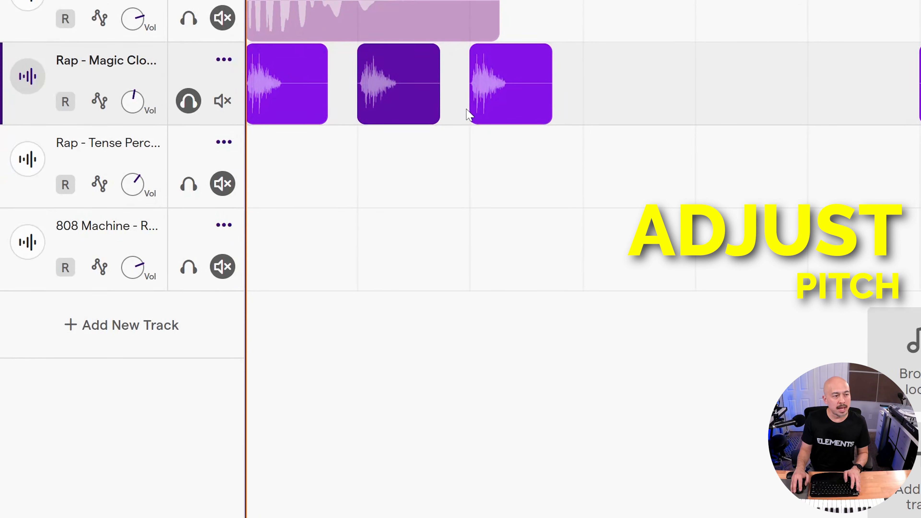
Play back the beat to hear the pitched hi-hat.
{"action": "key", "text": "space"}
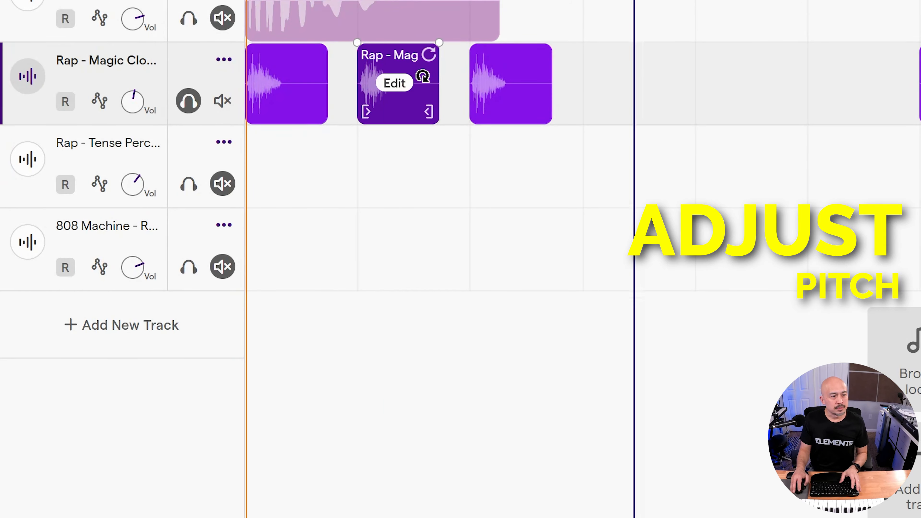
{"action": "key", "text": "space"}
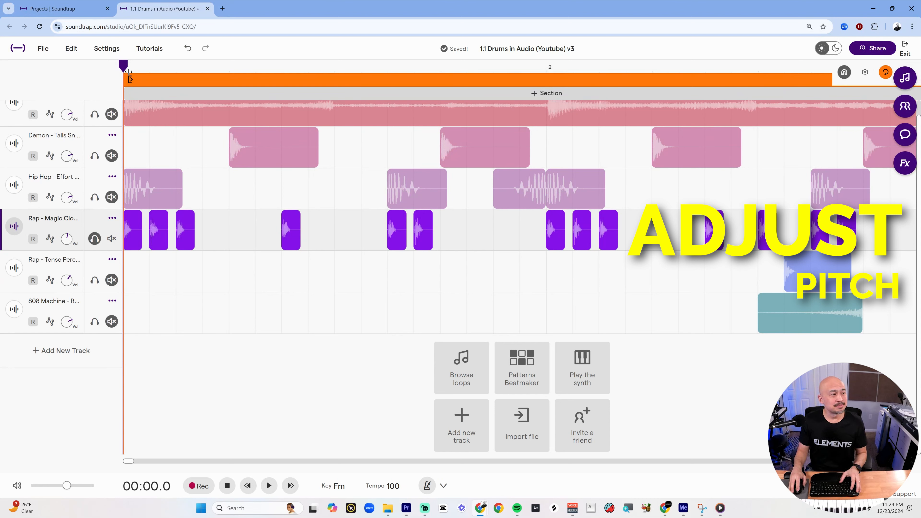
{"action": "key", "text": "space"}
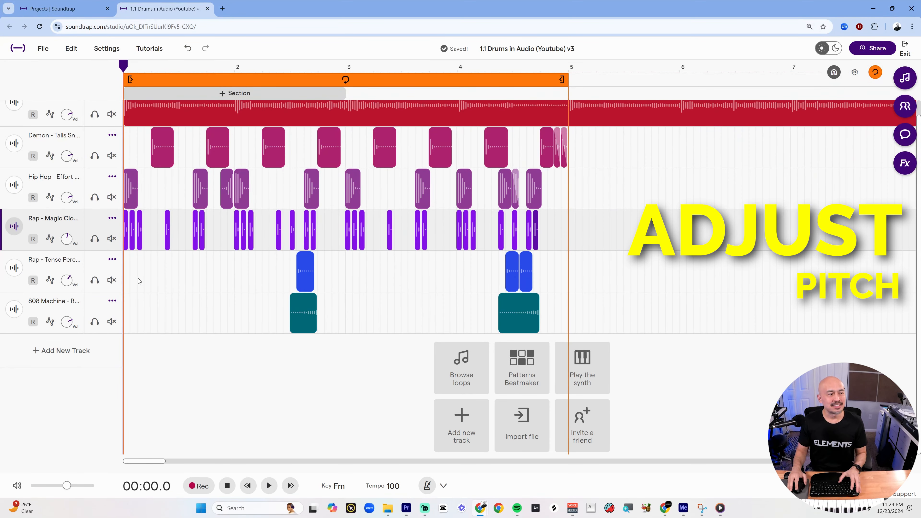
{"action": "key", "text": "space"}
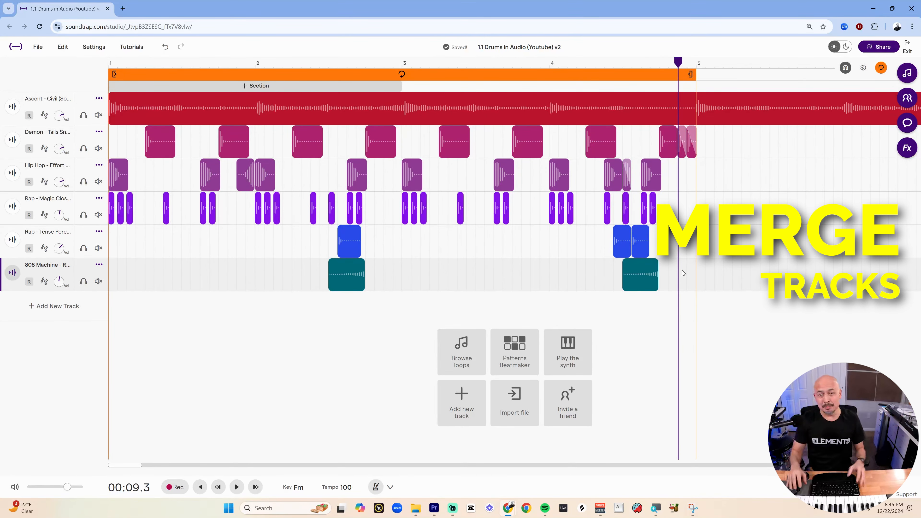
Select all the drum clips and drag copies further along the timeline, shifting some kick and hi-hat clips.
{"action": "scroll", "coordinate": [154, 260], "scroll_direction": "down", "scroll_amount": 6}
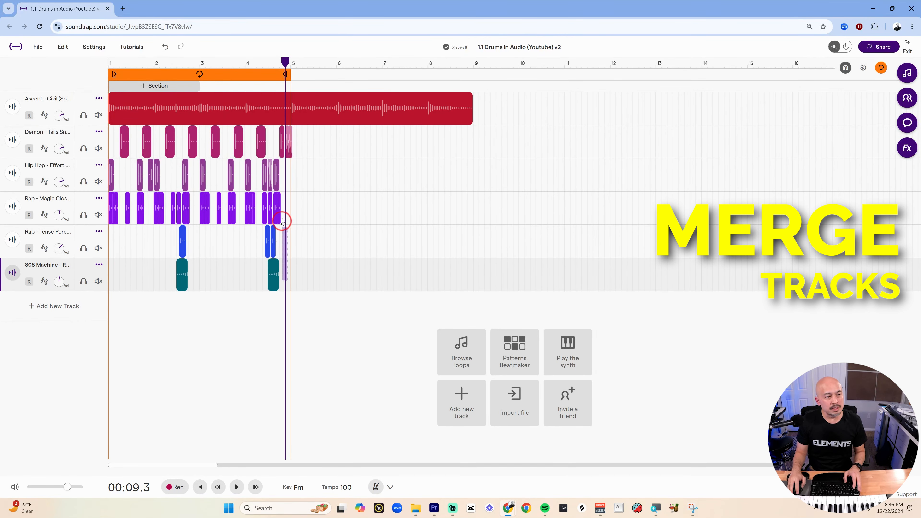
{"action": "left_click_drag", "start_coordinate": [282, 220], "coordinate": [270, 142]}
{"action": "left_click_drag", "start_coordinate": [295, 280], "coordinate": [115, 137]}
{"action": "scroll", "coordinate": [133, 150], "scroll_direction": "down", "scroll_amount": 10}
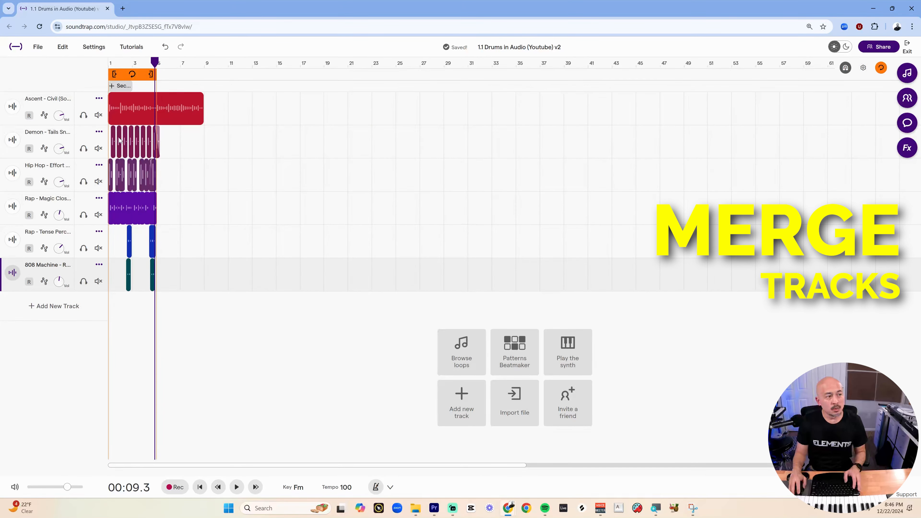
{"action": "left_click_drag", "start_coordinate": [115, 140], "coordinate": [235, 142]}
{"action": "left_click", "coordinate": [231, 143]}
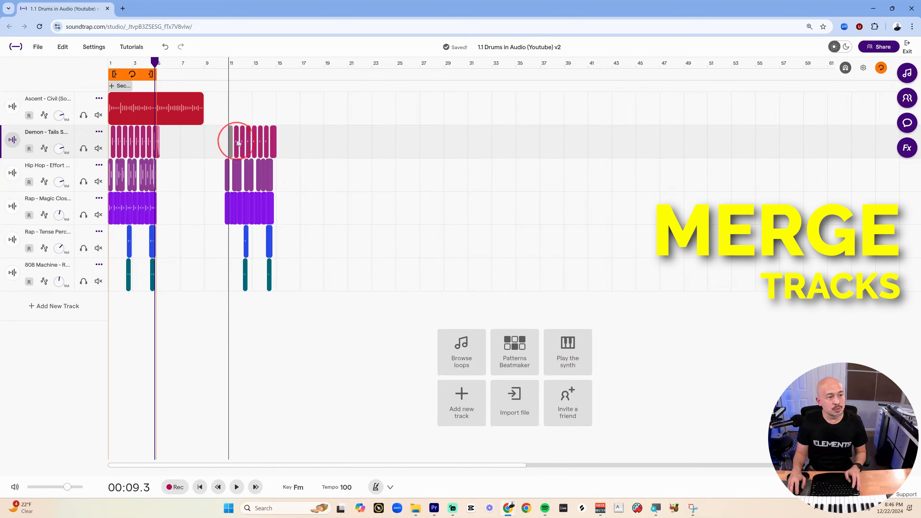
{"action": "left_click_drag", "start_coordinate": [258, 171], "coordinate": [275, 177]}
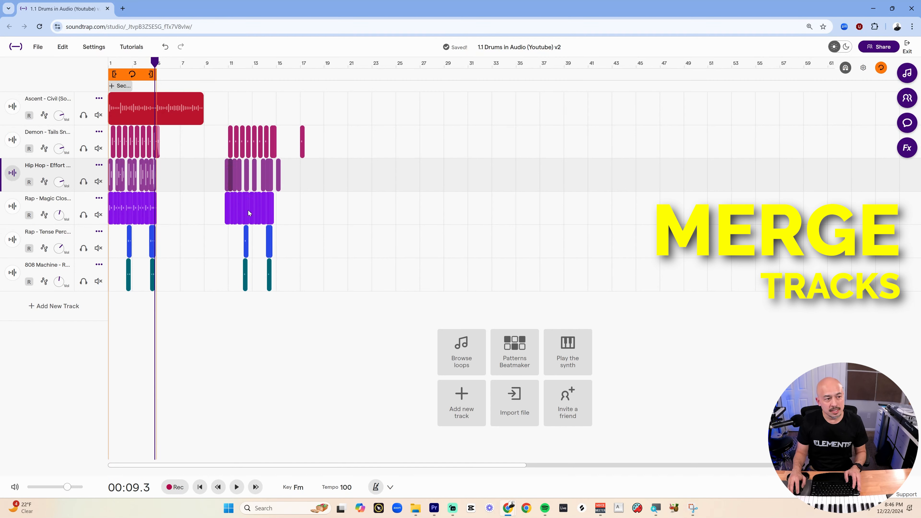
{"action": "left_click_drag", "start_coordinate": [249, 212], "coordinate": [294, 216]}
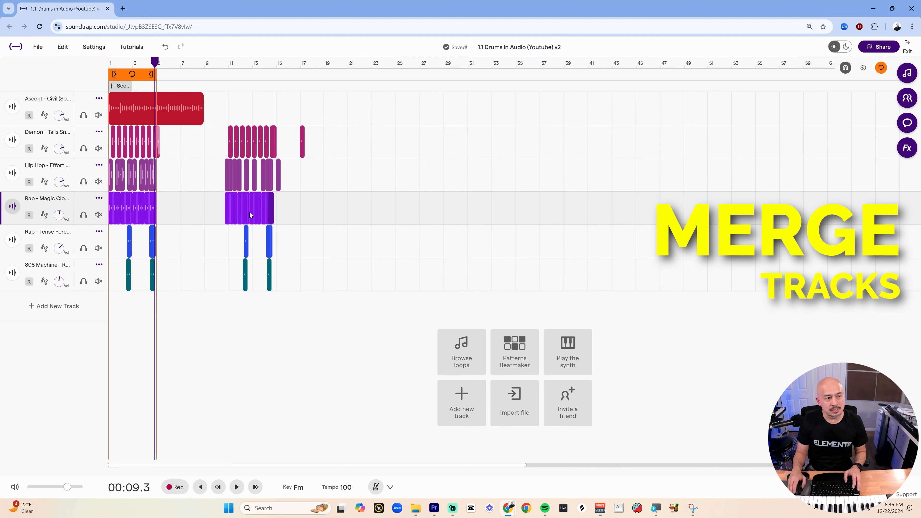
{"action": "scroll", "coordinate": [250, 213], "scroll_direction": "up", "scroll_amount": 3, "text": "ctrl"}
{"action": "left_click", "coordinate": [270, 213]}
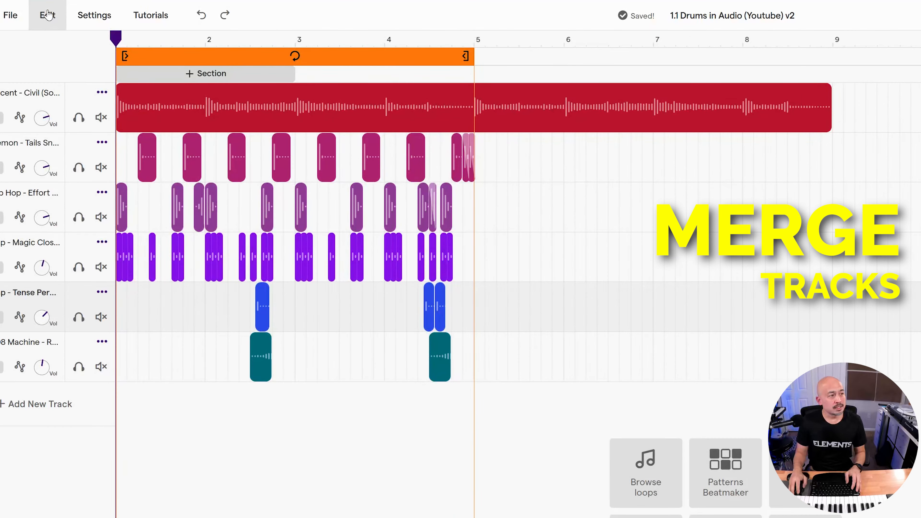
Merge the Demon - Tails Snare track into one clip and trim it to end at bar 5.
{"action": "left_click", "coordinate": [89, 49]}
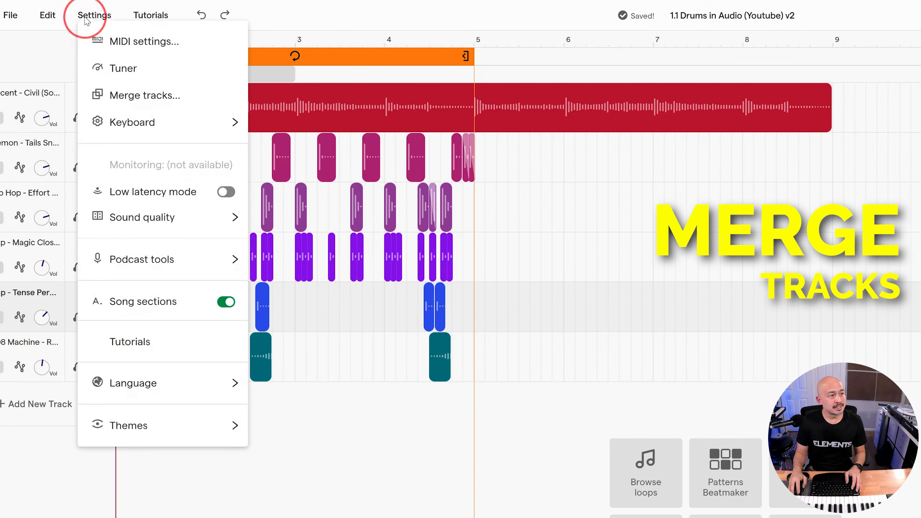
{"action": "left_click", "coordinate": [136, 96]}
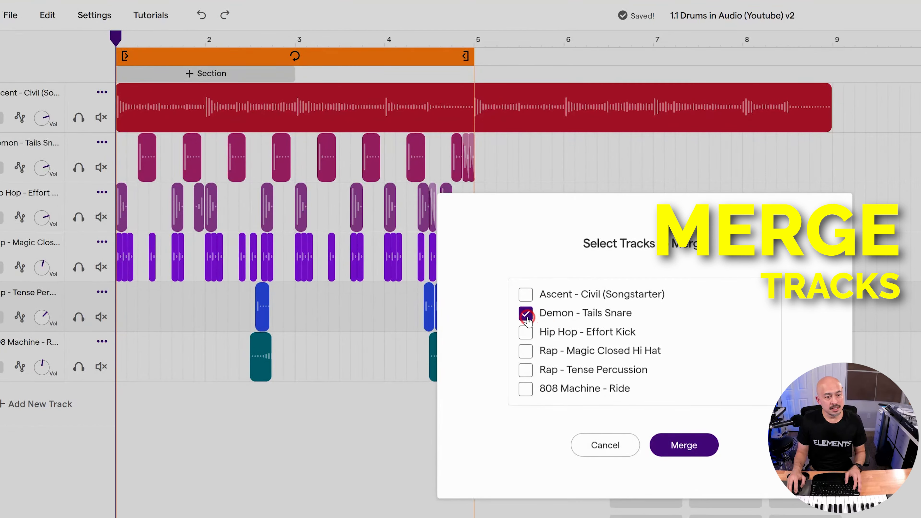
{"action": "left_click", "coordinate": [682, 446]}
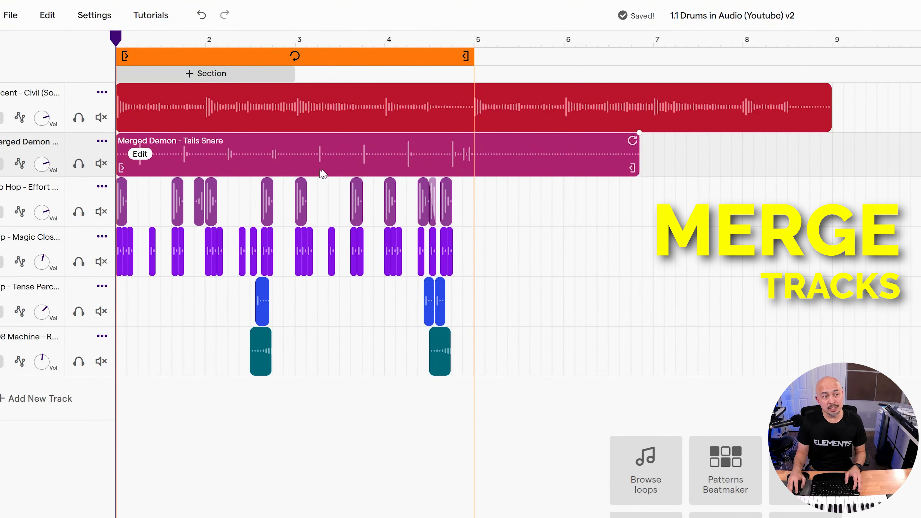
{"action": "left_click_drag", "start_coordinate": [468, 165], "coordinate": [422, 167]}
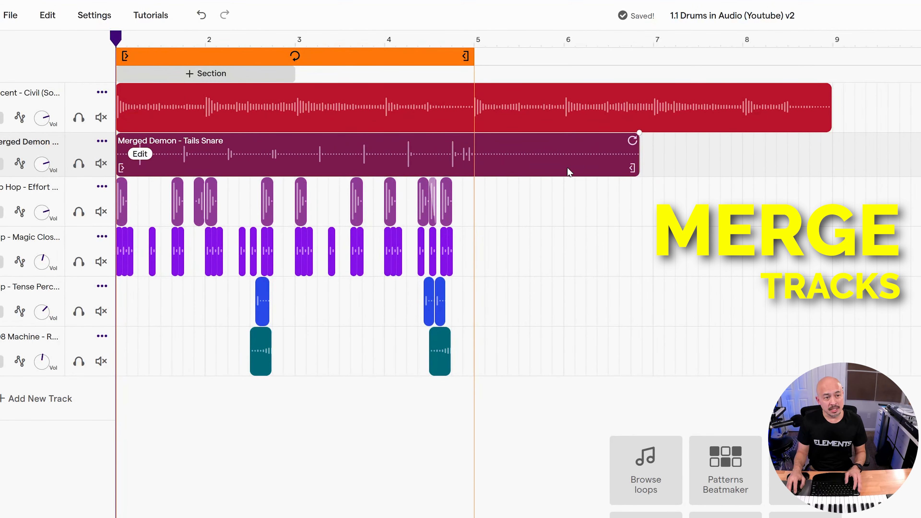
{"action": "left_click_drag", "start_coordinate": [633, 168], "coordinate": [500, 167]}
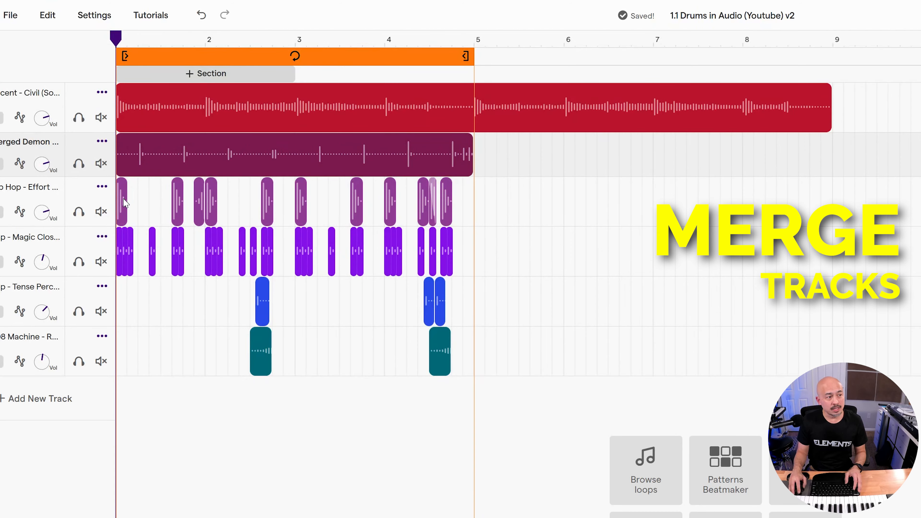
Merge the Hip Hop - Effort Kick track into one clip and trim it to end at bar 5.
{"action": "left_click", "coordinate": [94, 15]}
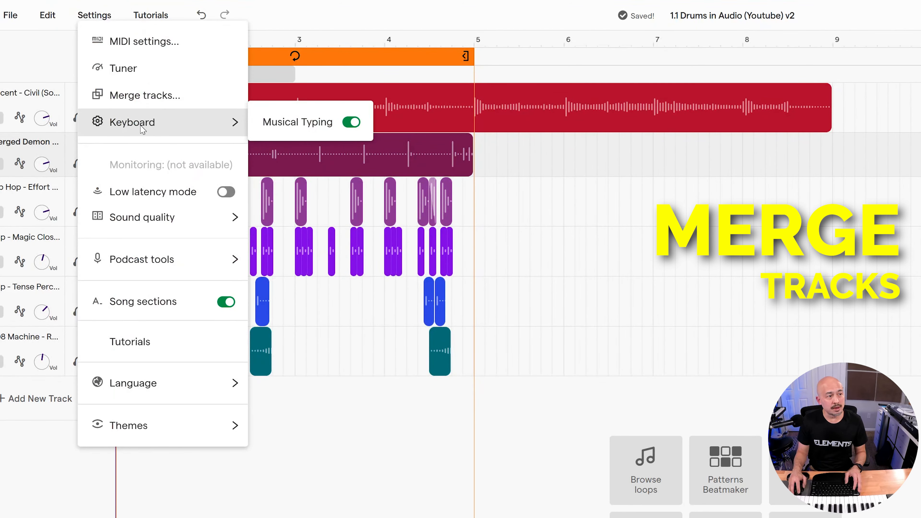
{"action": "left_click", "coordinate": [153, 97]}
{"action": "left_click", "coordinate": [526, 333]}
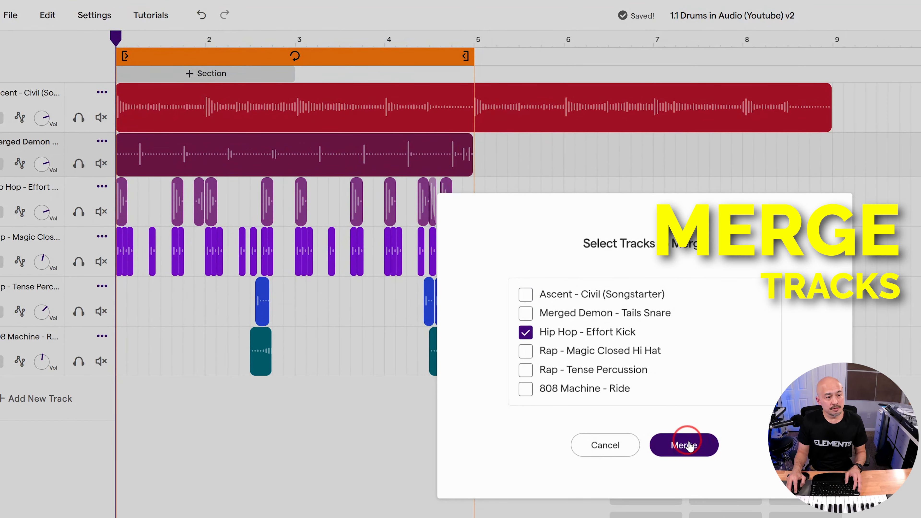
{"action": "left_click", "coordinate": [687, 443]}
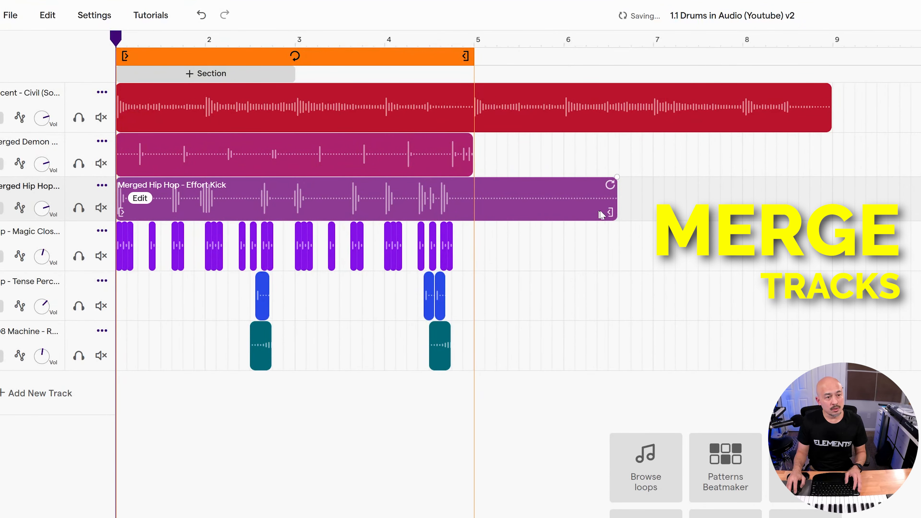
{"action": "left_click_drag", "start_coordinate": [601, 214], "coordinate": [475, 204]}
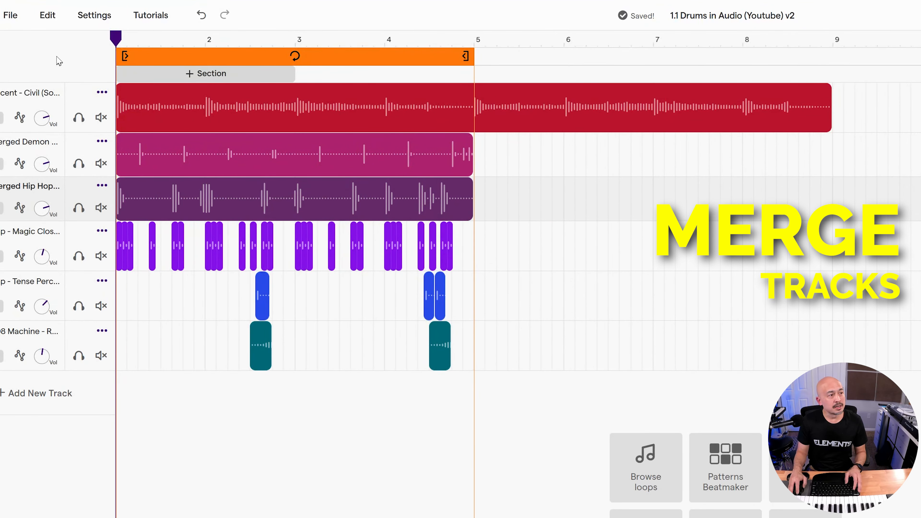
Merge the Rap - Magic Closed Hi Hat track into a single clip.
{"action": "left_click", "coordinate": [94, 16]}
{"action": "left_click", "coordinate": [127, 102]}
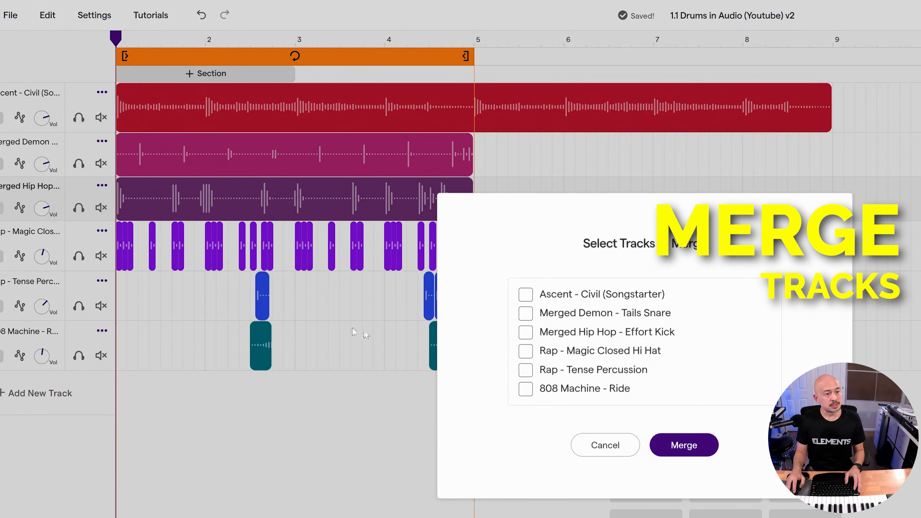
{"action": "left_click", "coordinate": [684, 445]}
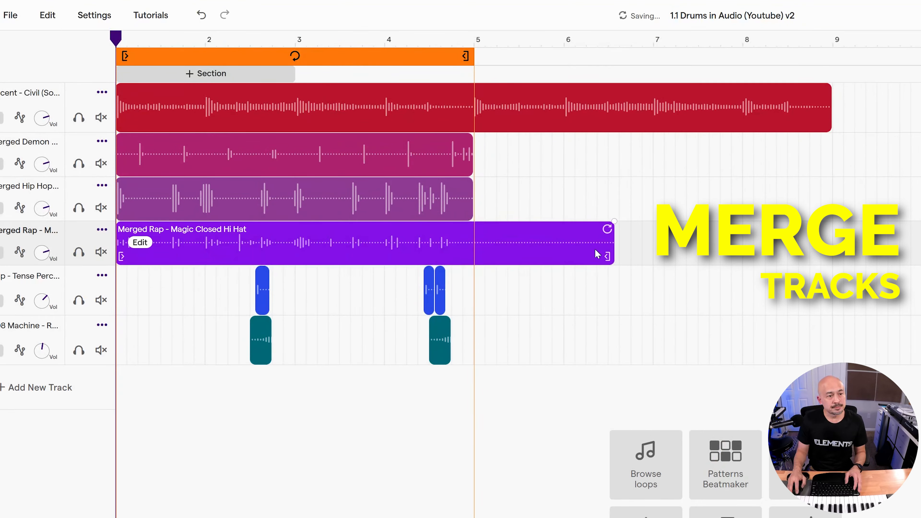
{"action": "left_click", "coordinate": [698, 441]}
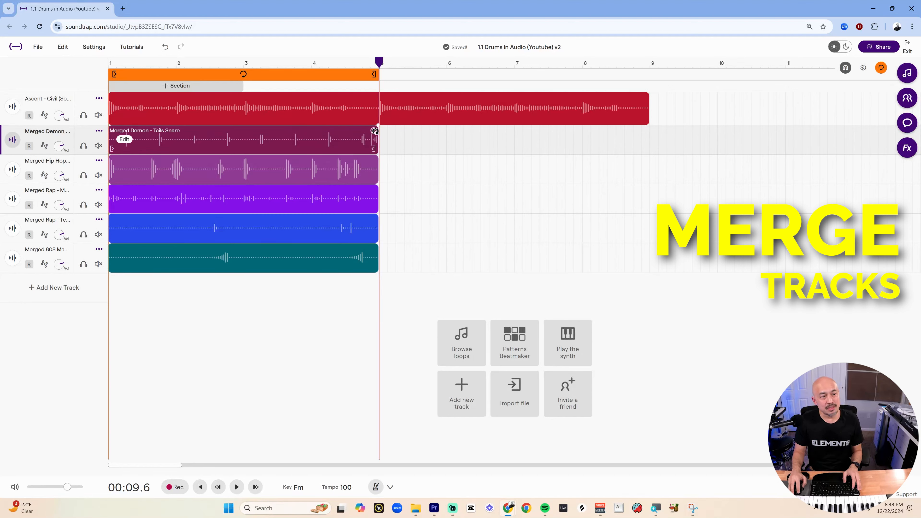
Loop the snare, kick and hi-hat clips out to bar 9 and extend the cycle region to end at bar 9.
{"action": "left_click_drag", "start_coordinate": [375, 131], "coordinate": [648, 139]}
{"action": "left_click_drag", "start_coordinate": [374, 161], "coordinate": [639, 172]}
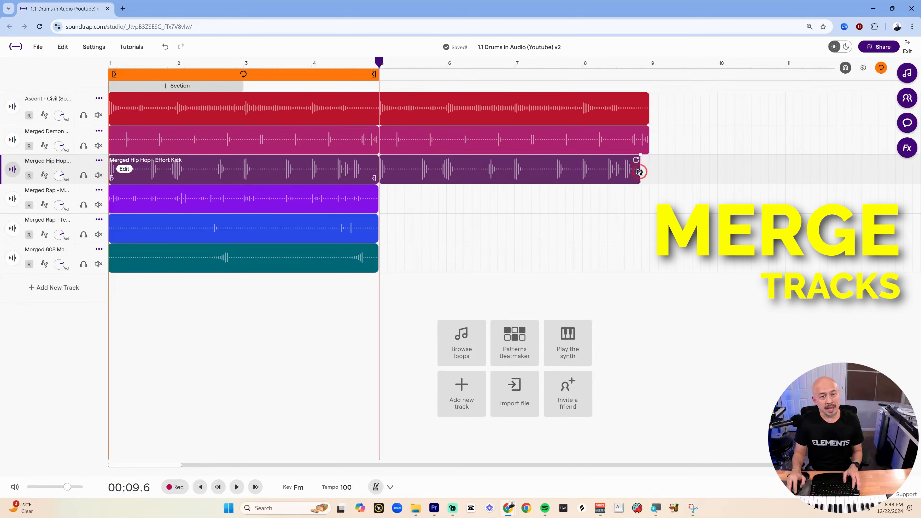
{"action": "left_click_drag", "start_coordinate": [462, 274], "coordinate": [328, 209]}
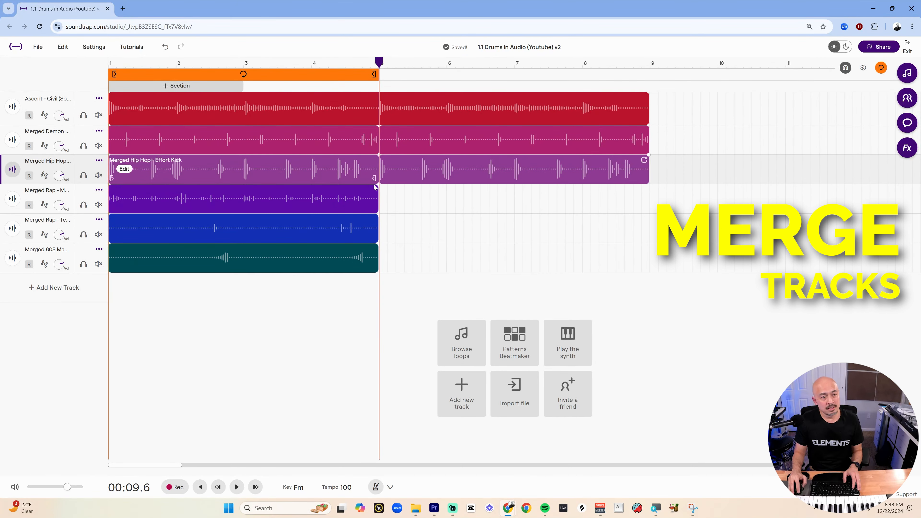
{"action": "left_click_drag", "start_coordinate": [374, 189], "coordinate": [649, 193]}
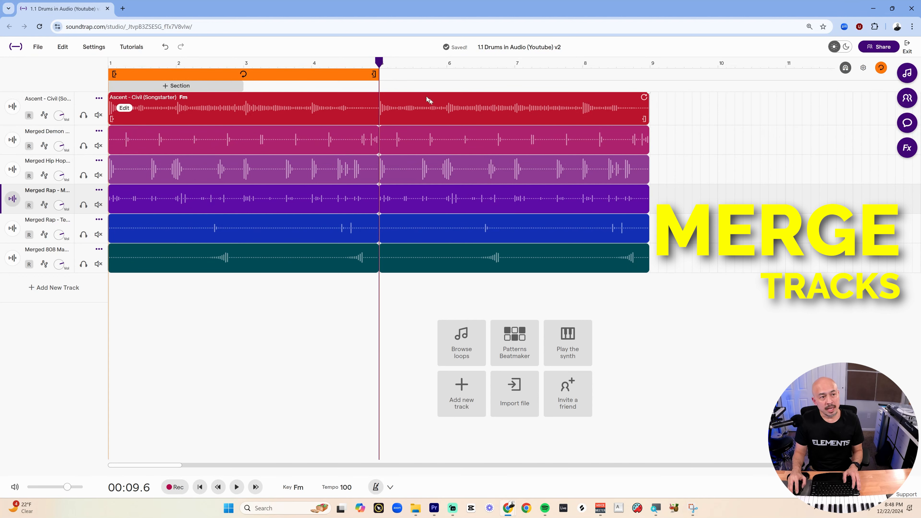
{"action": "left_click_drag", "start_coordinate": [374, 75], "coordinate": [644, 83]}
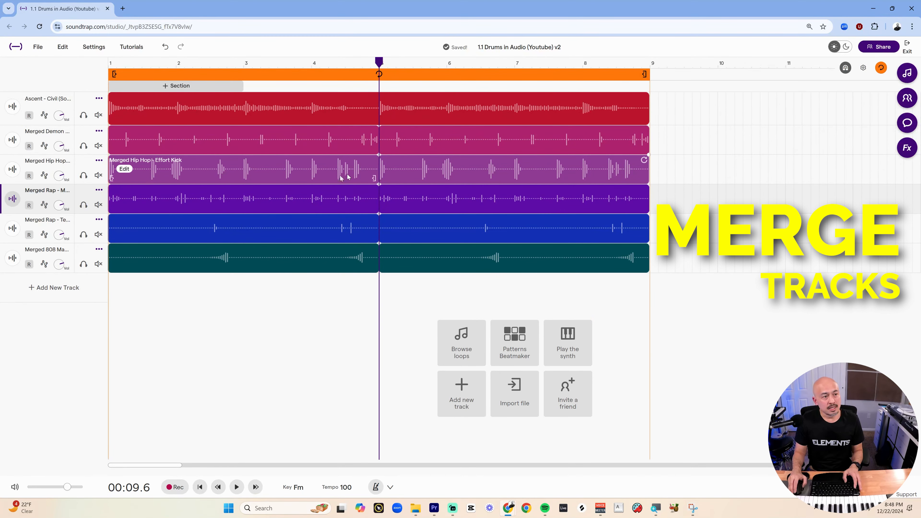
{"action": "scroll", "coordinate": [310, 187], "scroll_direction": "down", "scroll_amount": 3}
{"action": "scroll", "coordinate": [309, 189], "scroll_direction": "down", "scroll_amount": 2}
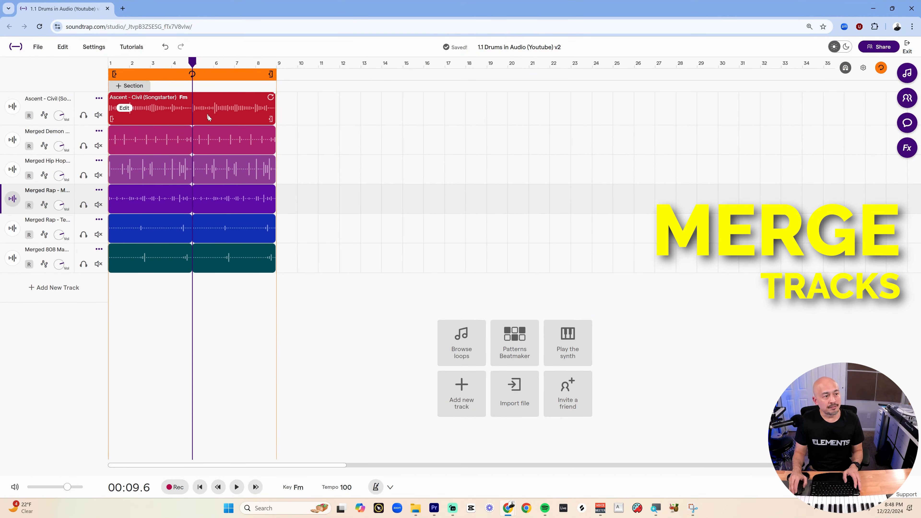
{"action": "scroll", "coordinate": [207, 115], "scroll_direction": "down", "scroll_amount": 2}
{"action": "left_click_drag", "start_coordinate": [188, 97], "coordinate": [579, 94]}
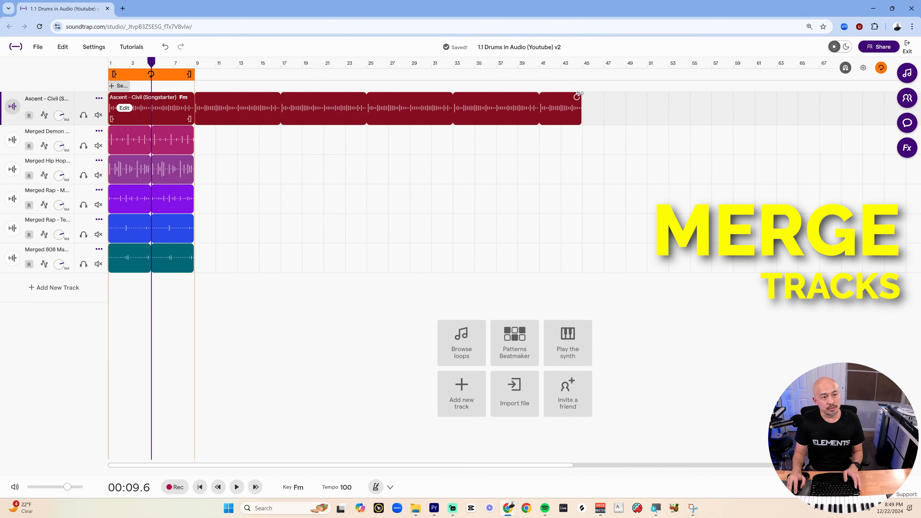
{"action": "key", "text": "ctrl+z"}
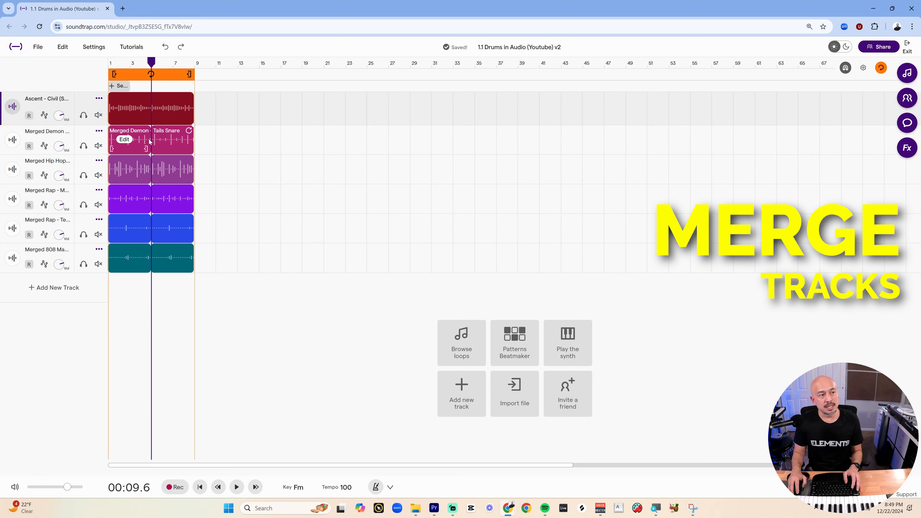
Play the eight-bar beat back from the start of the song.
{"action": "left_click_drag", "start_coordinate": [169, 144], "coordinate": [256, 149]}
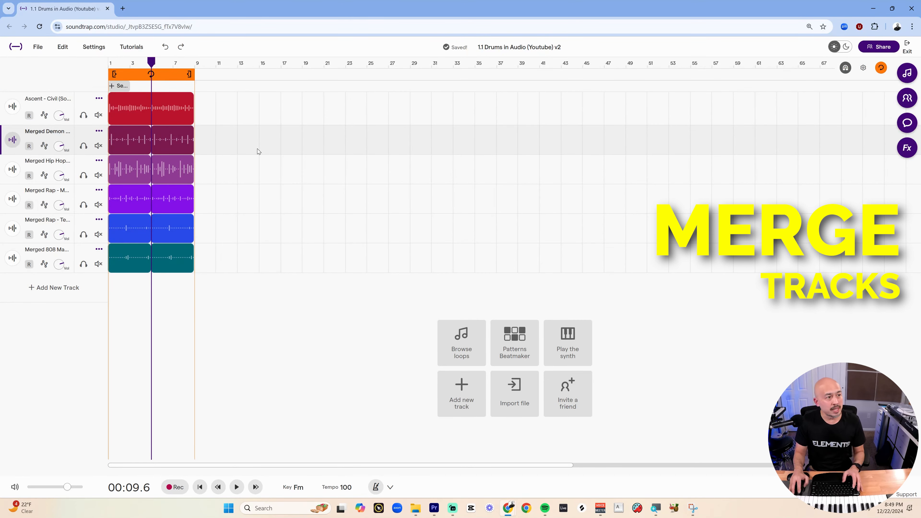
{"action": "left_click", "coordinate": [108, 64]}
{"action": "key", "text": "space"}
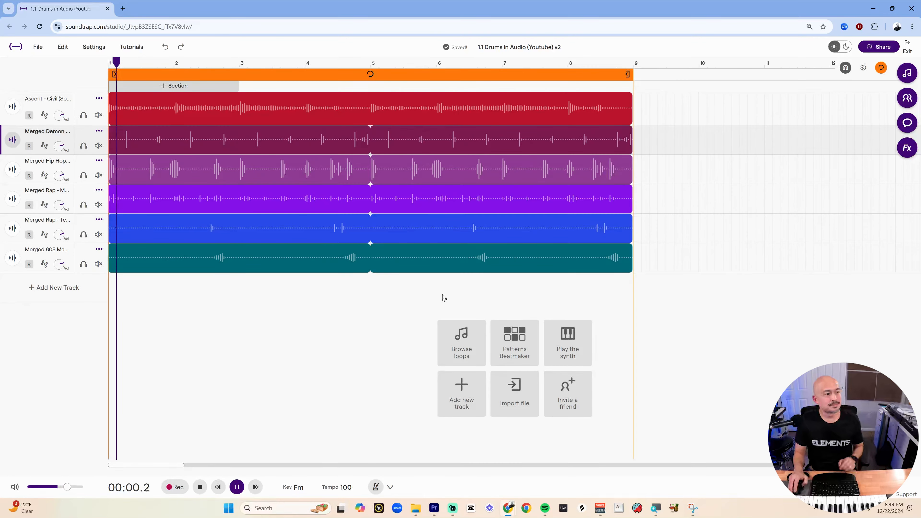